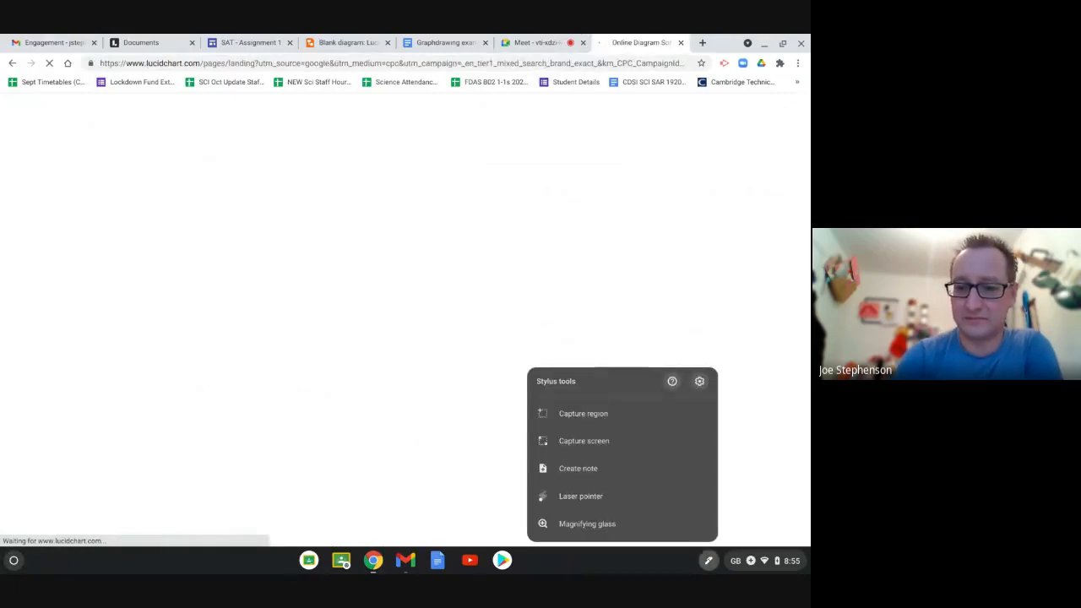
{"action": "left_click", "coordinate": [580, 497]}
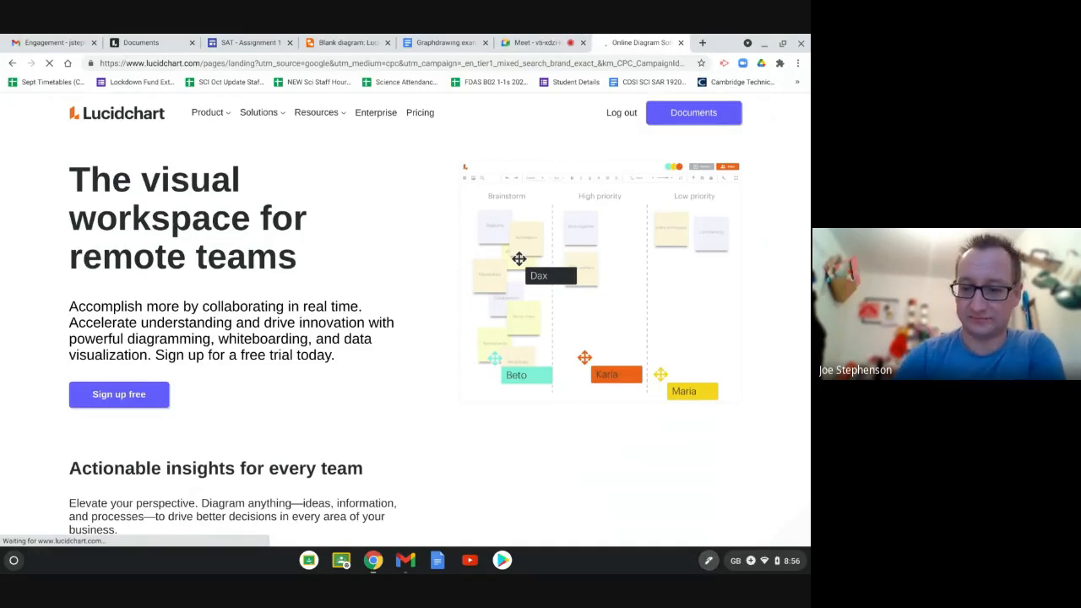
{"action": "left_click", "coordinate": [709, 561]}
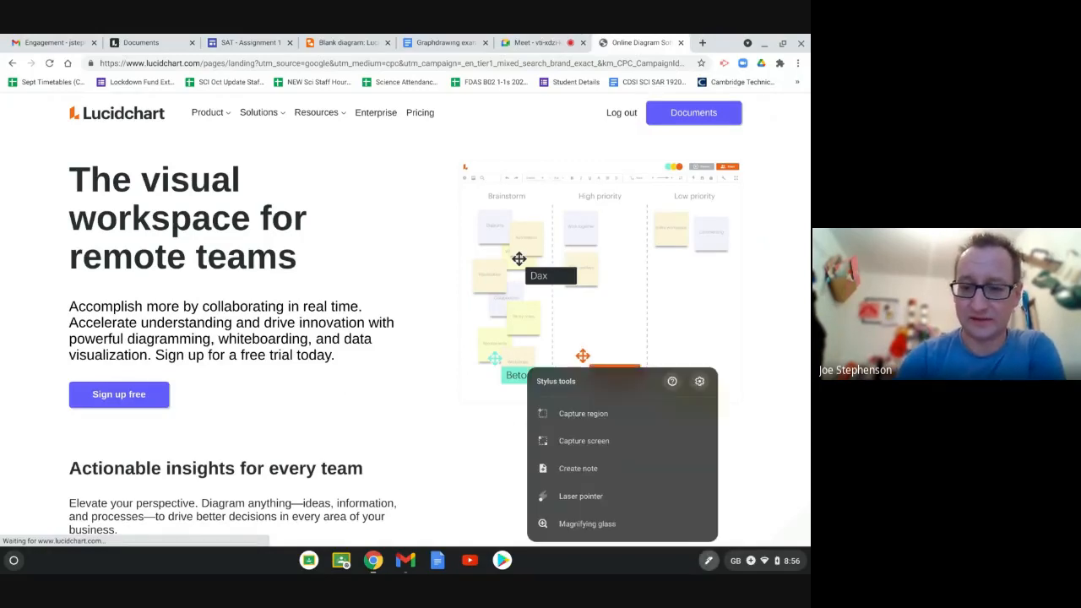
{"action": "left_click", "coordinate": [569, 495]}
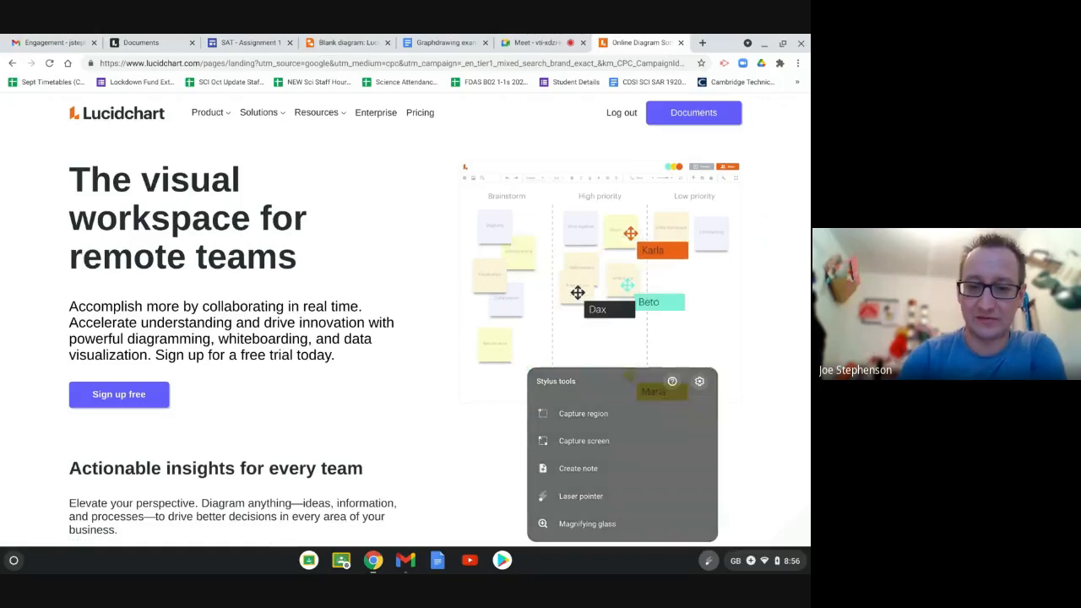
{"action": "left_click_drag", "start_coordinate": [166, 472], "coordinate": [281, 459]}
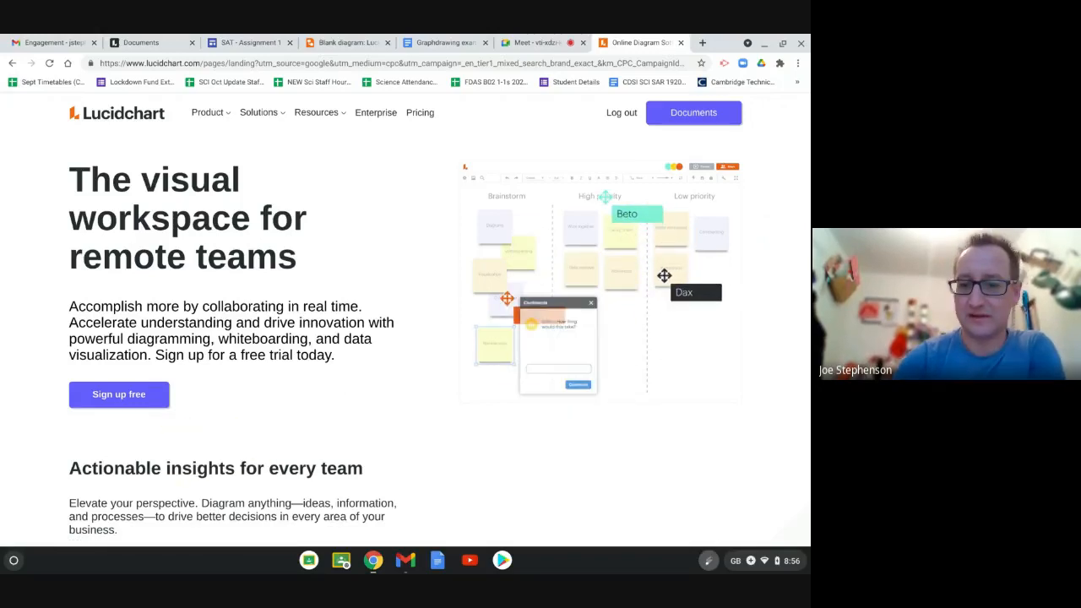
- Switch to the blank diagram and draw a vertical line about four large grid squares long as the graph's y-axis
{"action": "left_click", "coordinate": [347, 43]}
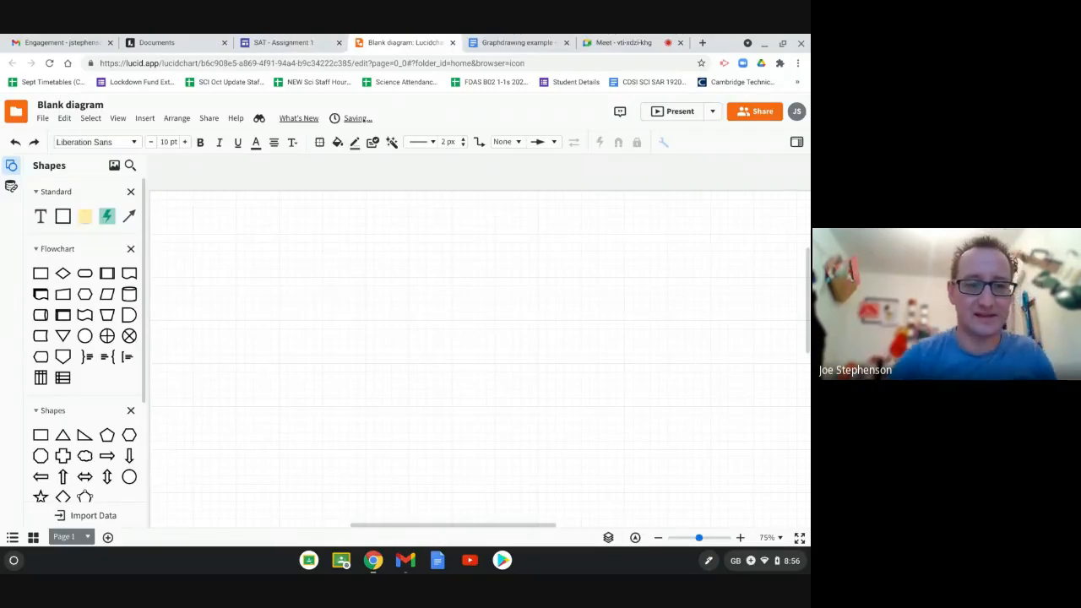
{"action": "mouse_move", "coordinate": [129, 216]}
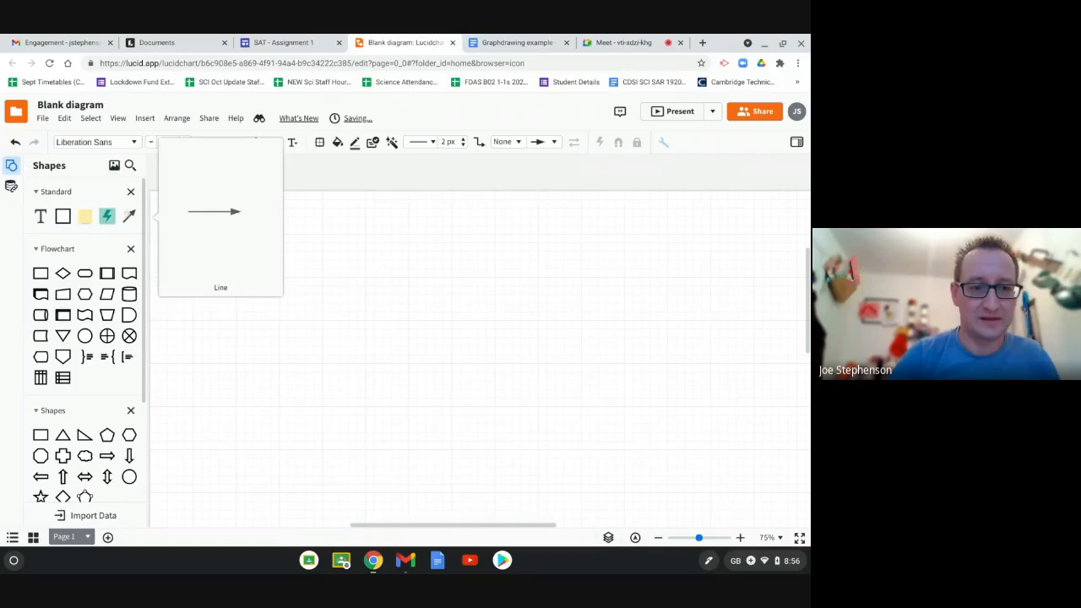
{"action": "left_click_drag", "start_coordinate": [128, 216], "coordinate": [278, 239]}
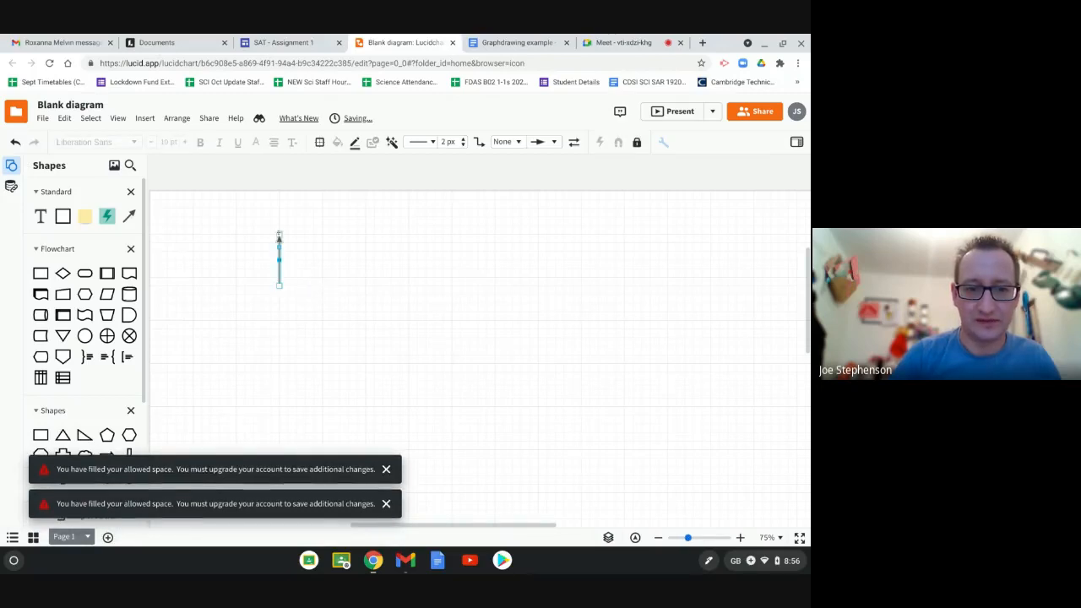
{"action": "left_click_drag", "start_coordinate": [278, 285], "coordinate": [279, 405]}
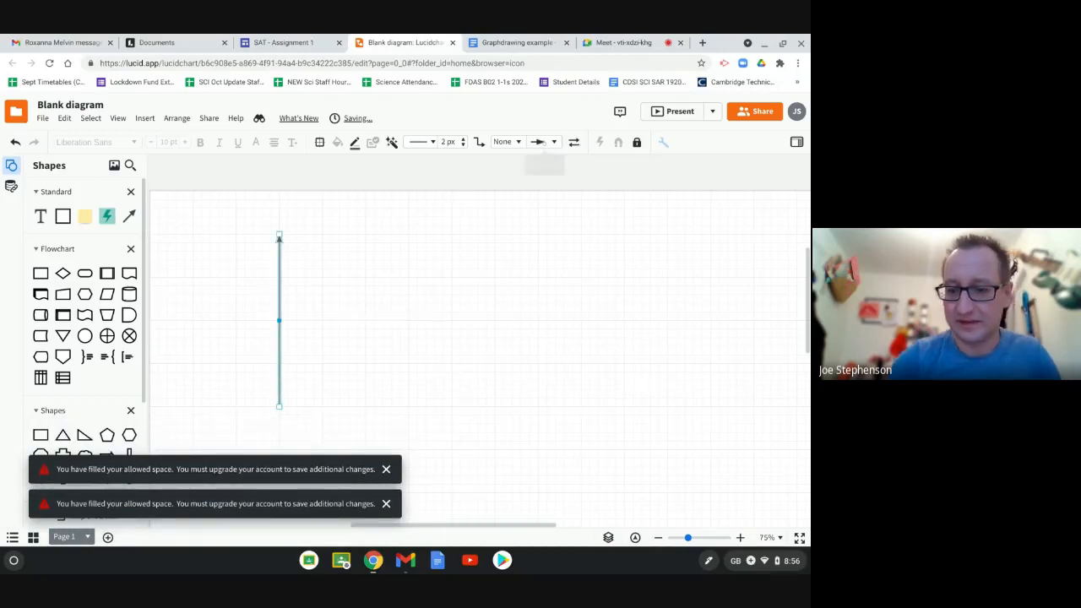
- Remove the arrowhead from the vertical line by setting its end style to None
{"action": "left_click", "coordinate": [708, 561]}
{"action": "left_click", "coordinate": [581, 497]}
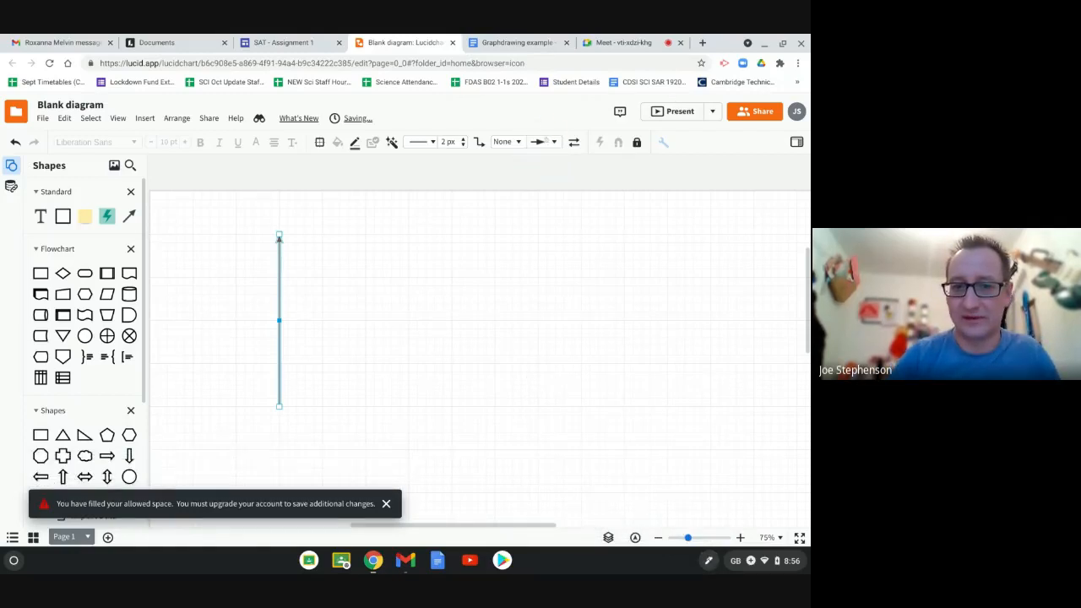
{"action": "left_click", "coordinate": [545, 141]}
{"action": "left_click", "coordinate": [543, 156]}
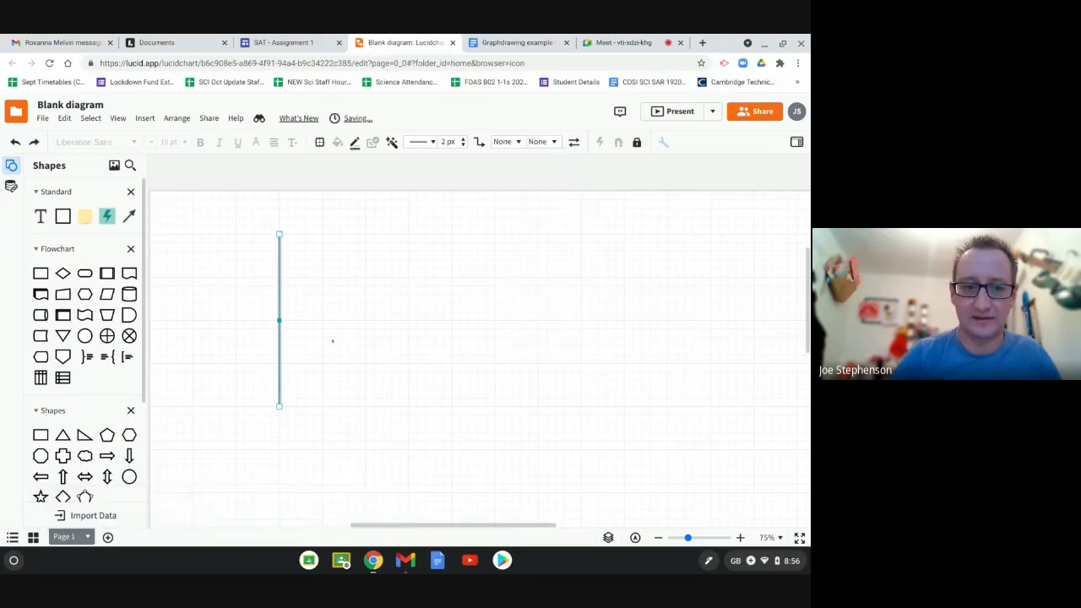
- Lengthen the vertical axis line downward so it spans about five large grid squares
{"action": "left_click", "coordinate": [295, 364]}
{"action": "left_click", "coordinate": [277, 387]}
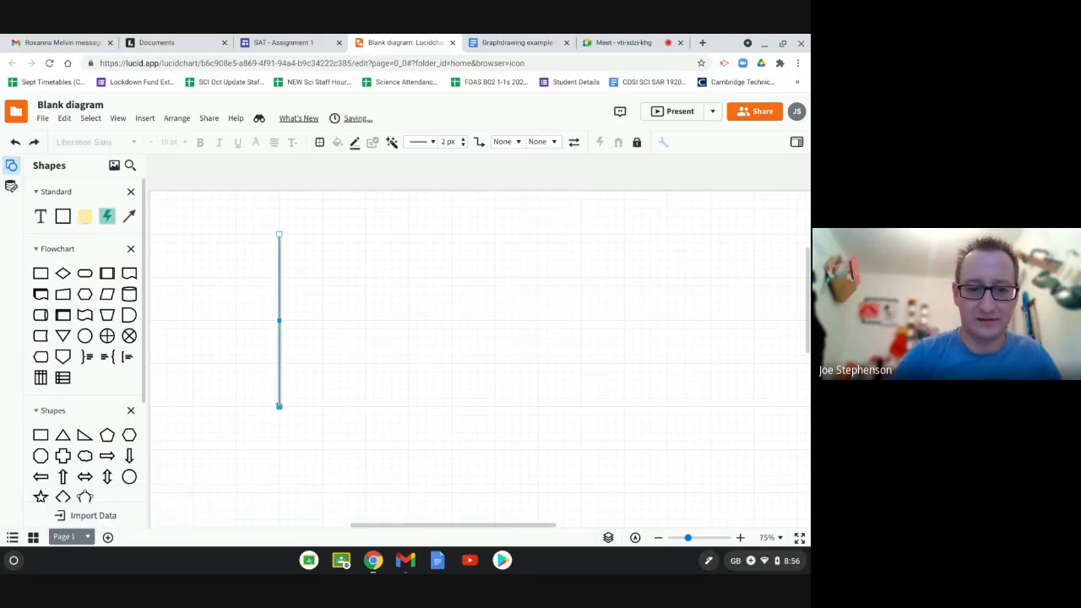
{"action": "left_click", "coordinate": [277, 405]}
{"action": "left_click_drag", "start_coordinate": [277, 404], "coordinate": [280, 450]}
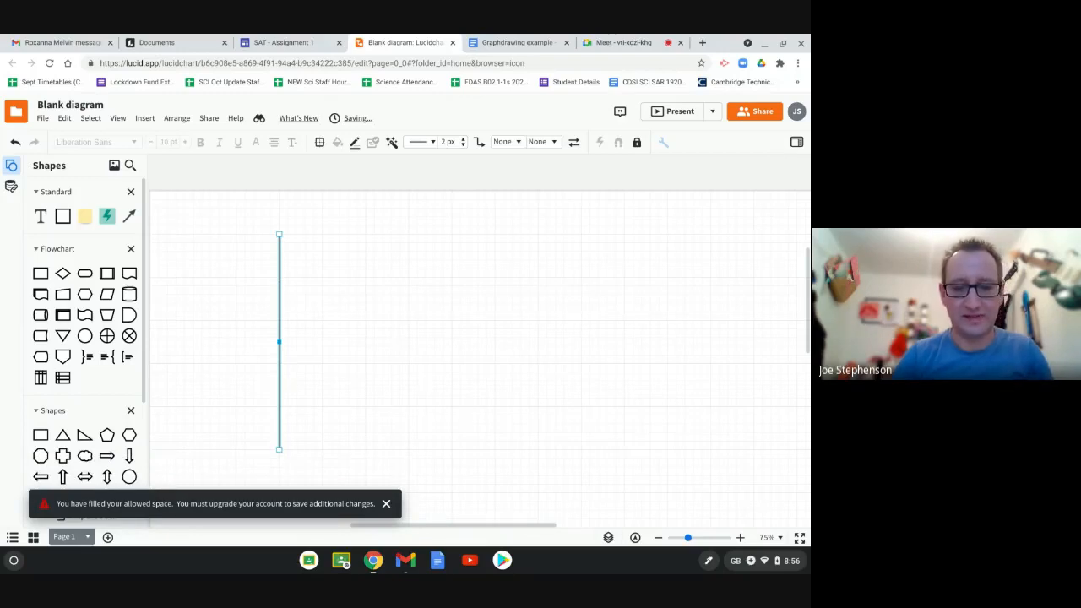
- Duplicate the axis line and reshape the copy into a horizontal x-axis about six large grid squares long, starting at the vertical line's lower end
{"action": "key", "text": "ctrl+d"}
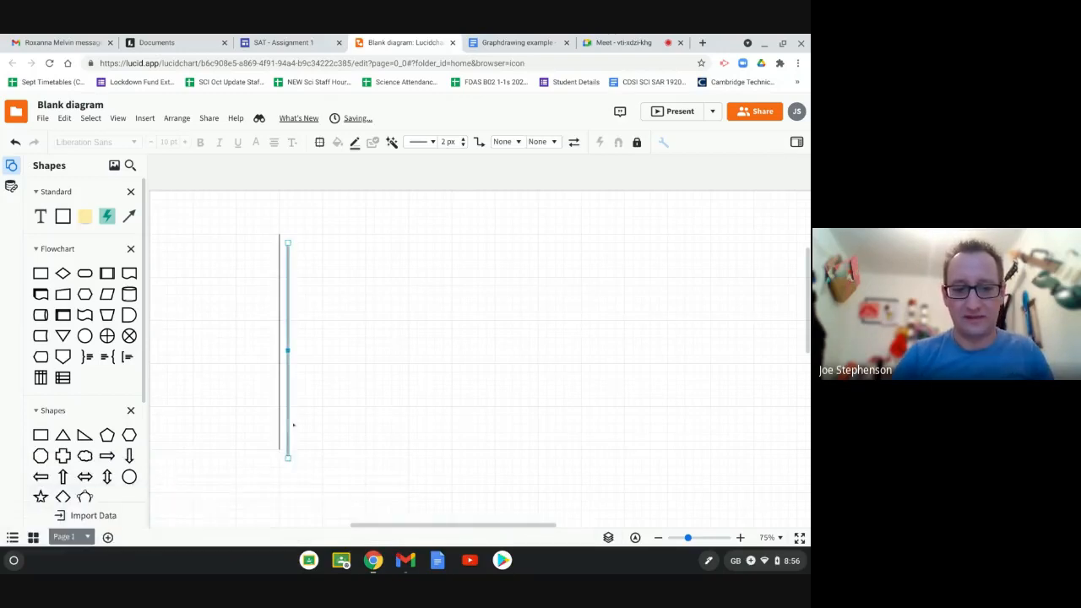
{"action": "left_click_drag", "start_coordinate": [287, 242], "coordinate": [537, 449]}
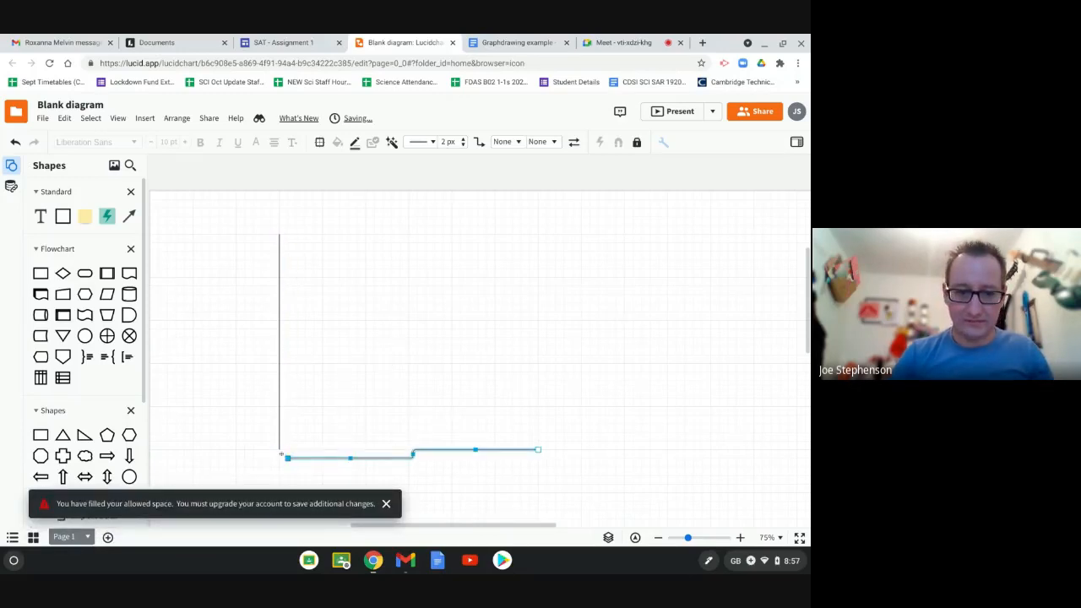
{"action": "left_click_drag", "start_coordinate": [285, 457], "coordinate": [279, 449]}
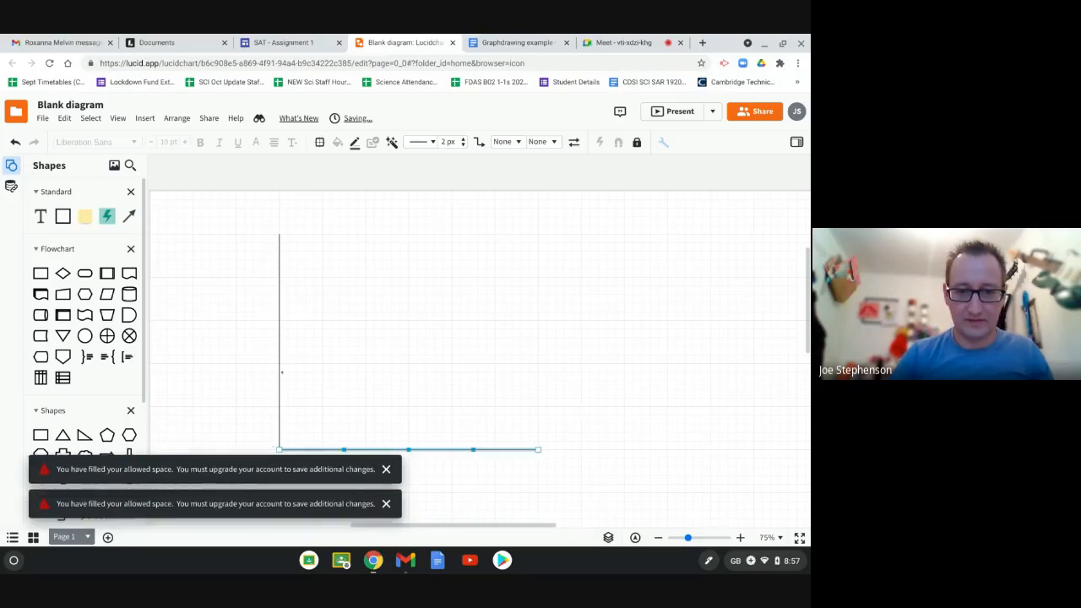
{"action": "left_click", "coordinate": [386, 470]}
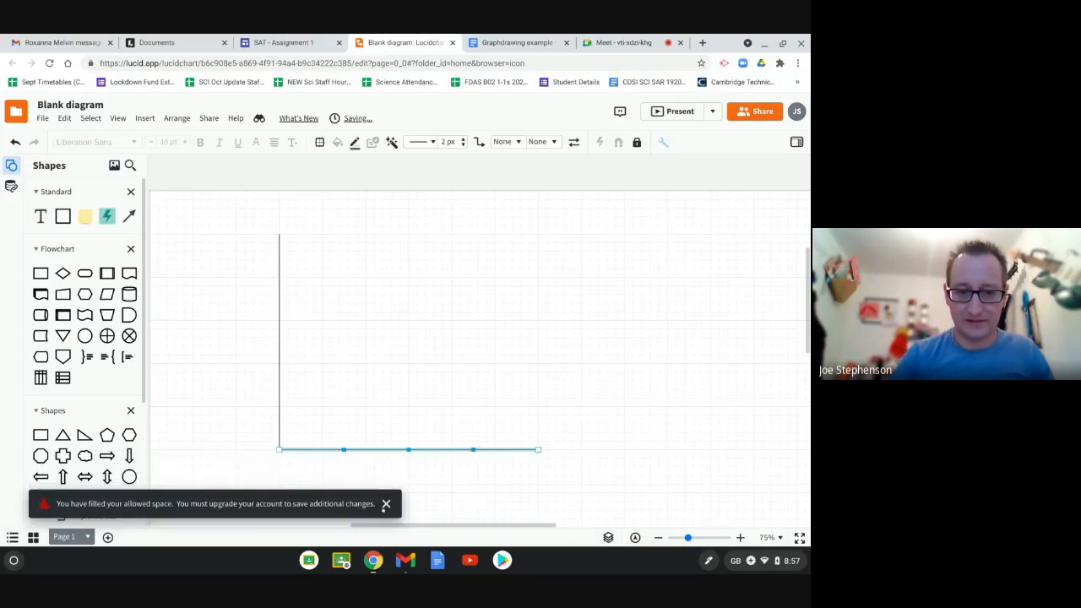
{"action": "left_click", "coordinate": [385, 504]}
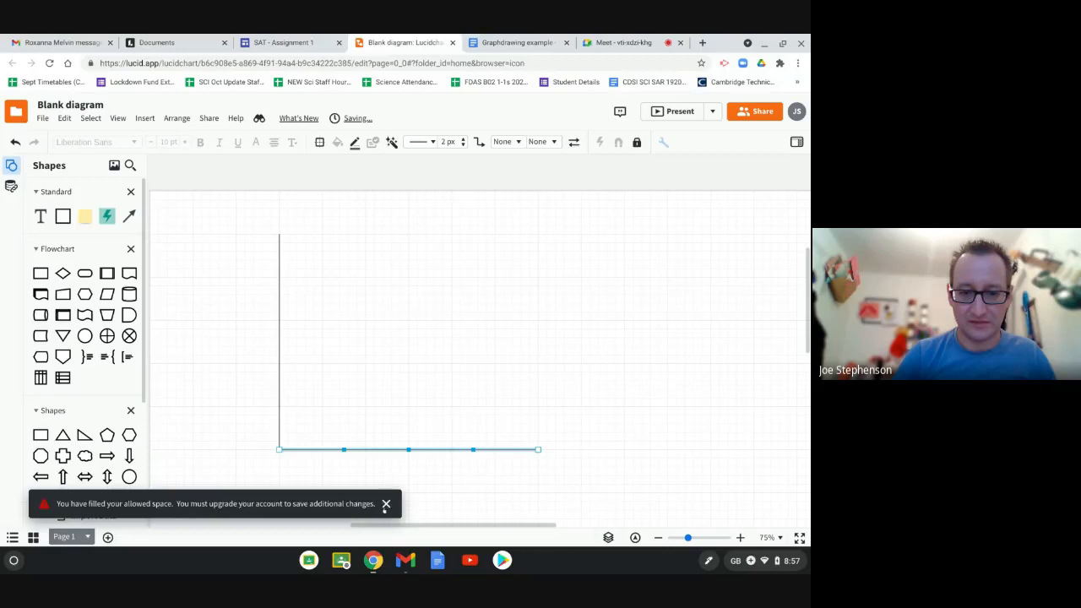
{"action": "left_click", "coordinate": [386, 504]}
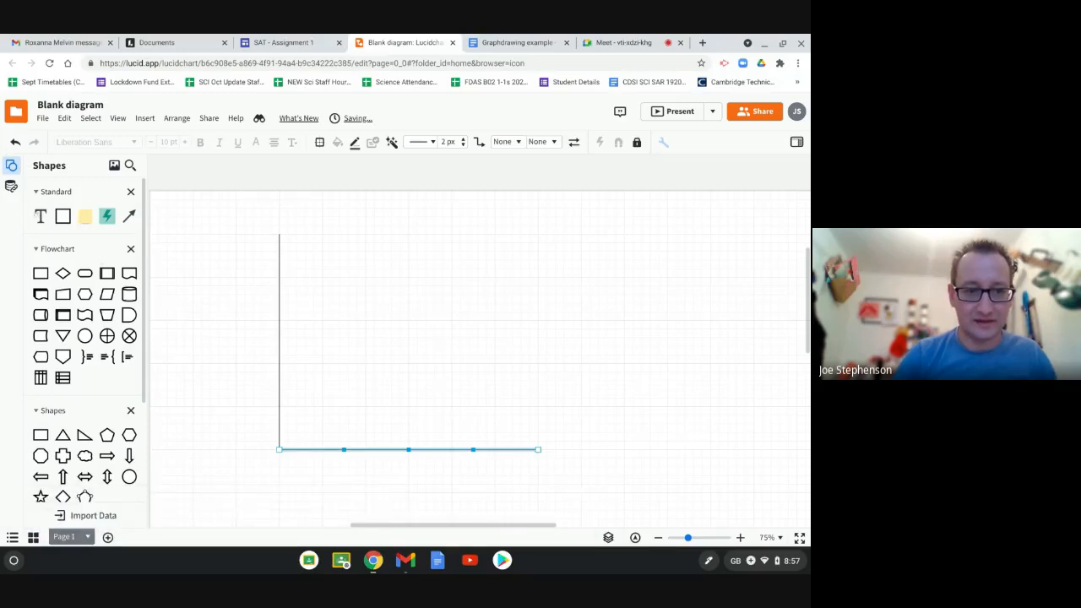
- Add a "Distance (m)" text label and rotate it to read vertically beside the y-axis
{"action": "left_click_drag", "start_coordinate": [40, 217], "coordinate": [236, 341]}
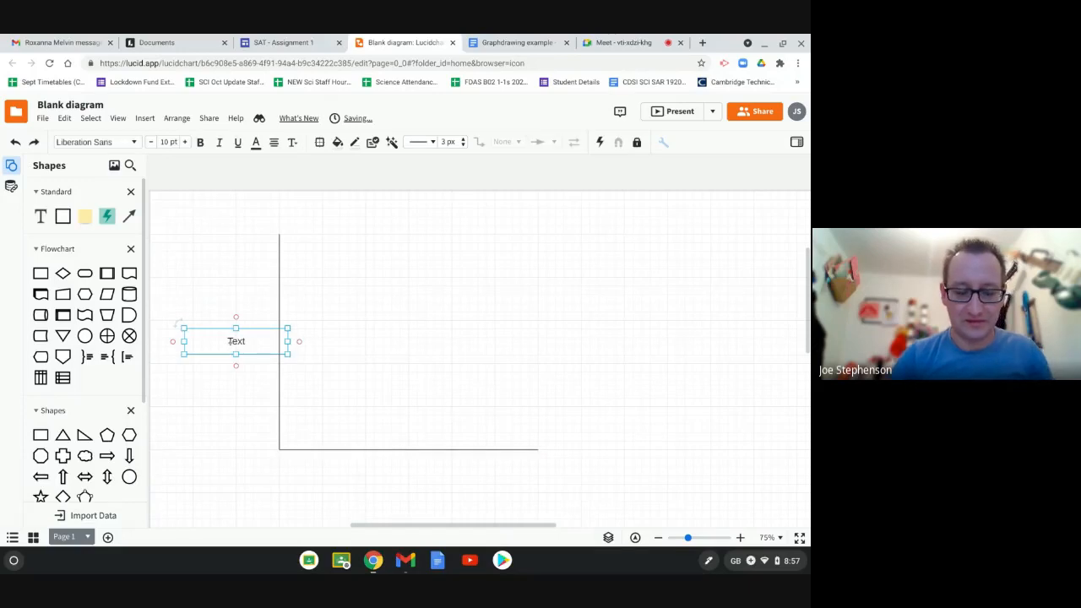
{"action": "type", "text": "Distance"}
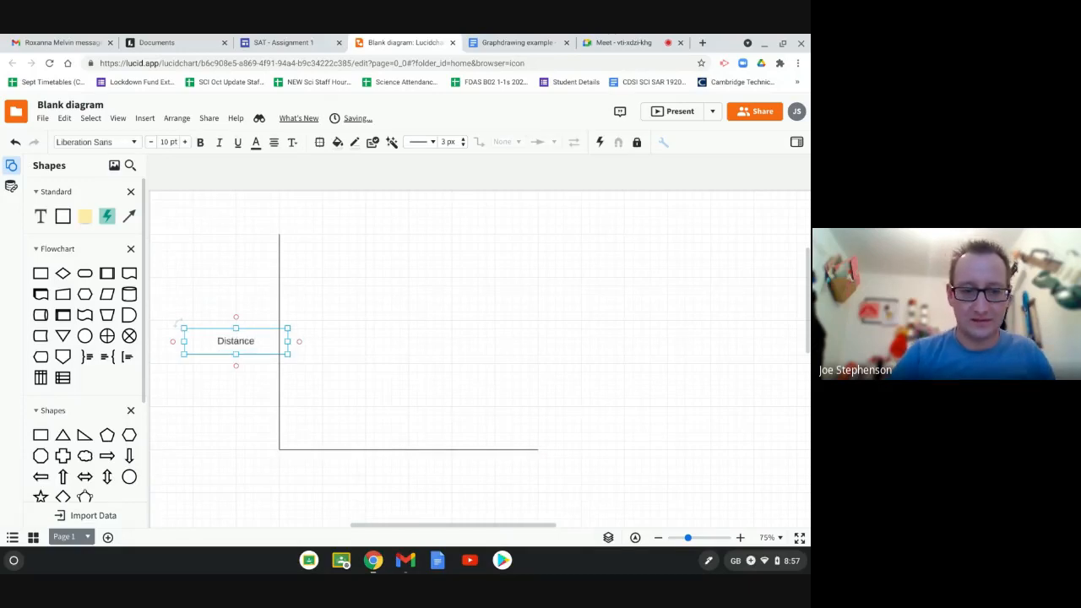
{"action": "type", "text": " ("}
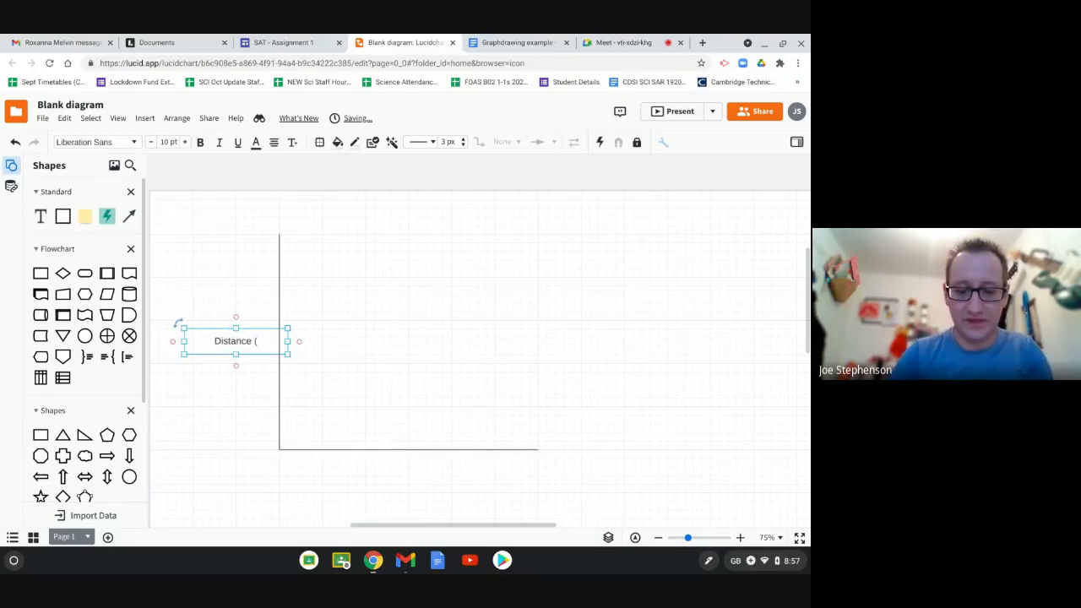
{"action": "type", "text": "m)"}
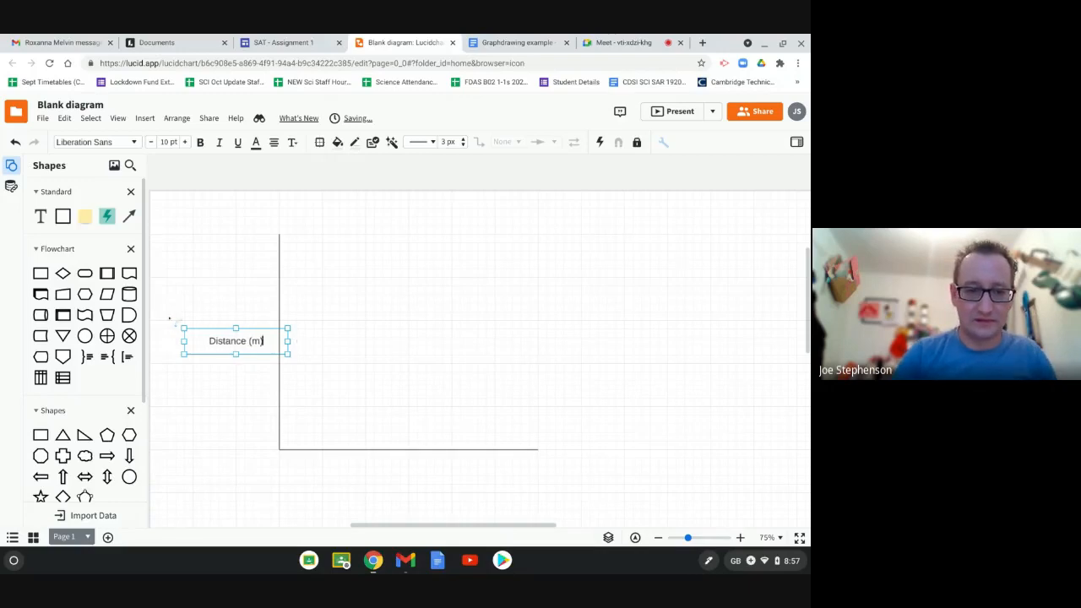
{"action": "left_click_drag", "start_coordinate": [178, 323], "coordinate": [237, 403]}
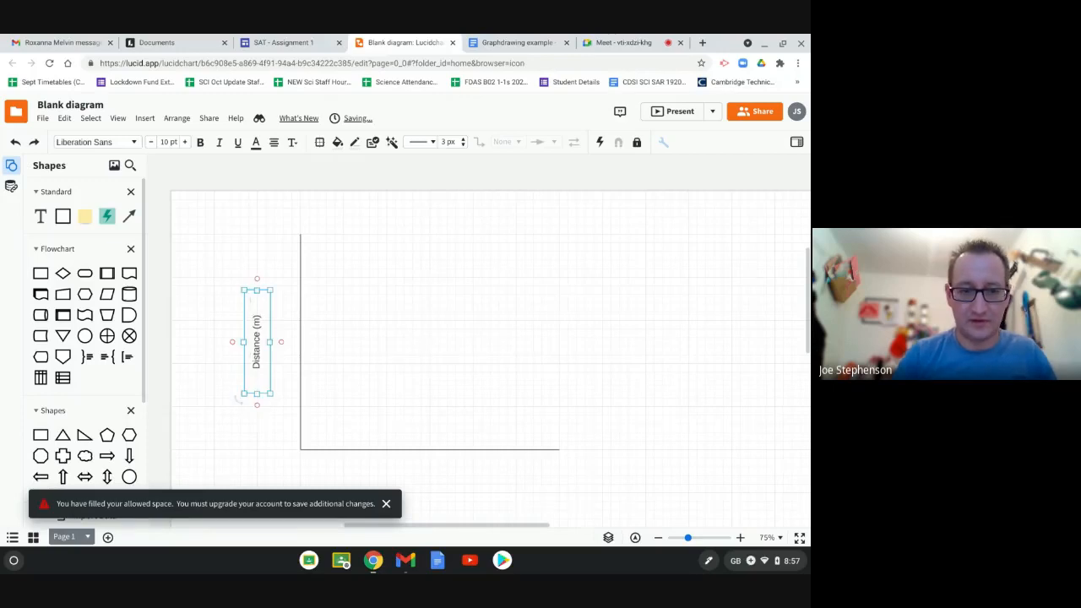
{"action": "left_click", "coordinate": [234, 374]}
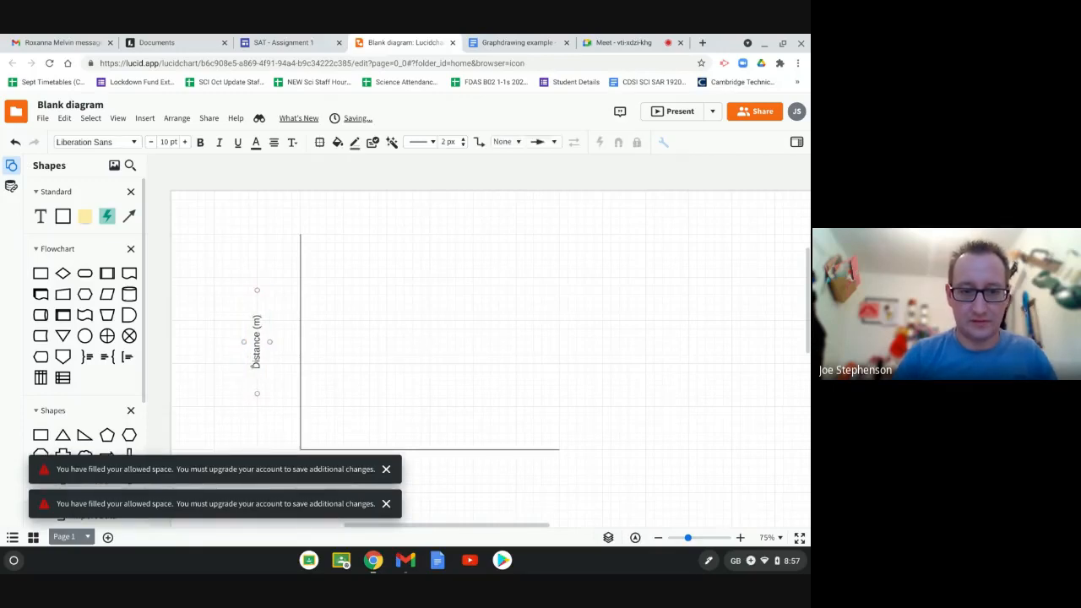
- Duplicate the "Distance (m)" label, rotate the copy to horizontal and place it below the x-axis
{"action": "left_click", "coordinate": [253, 367]}
{"action": "key", "text": "ctrl+d"}
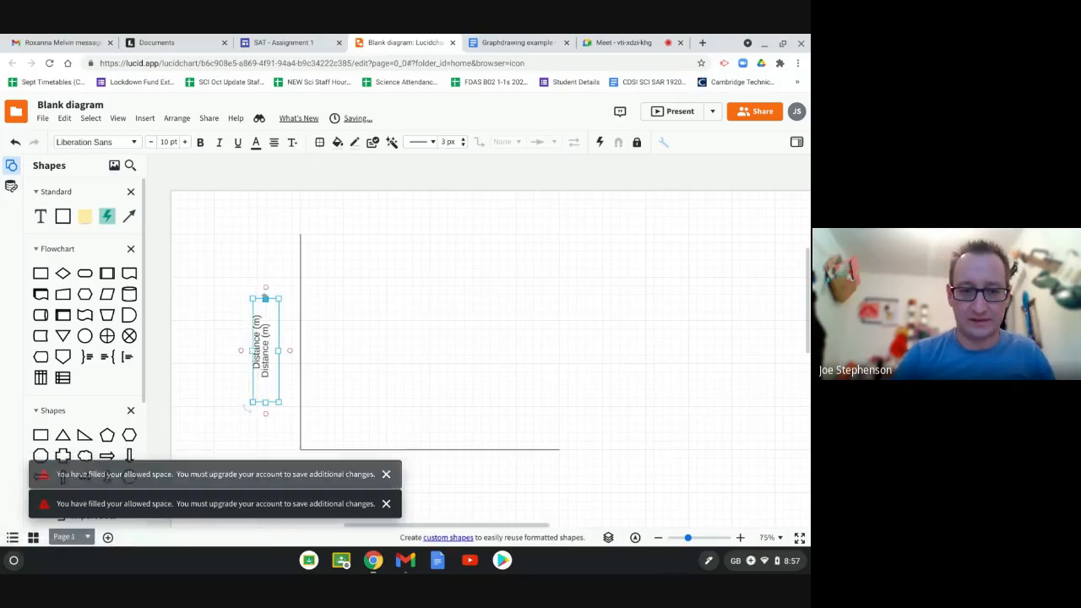
{"action": "left_click_drag", "start_coordinate": [245, 406], "coordinate": [445, 441]}
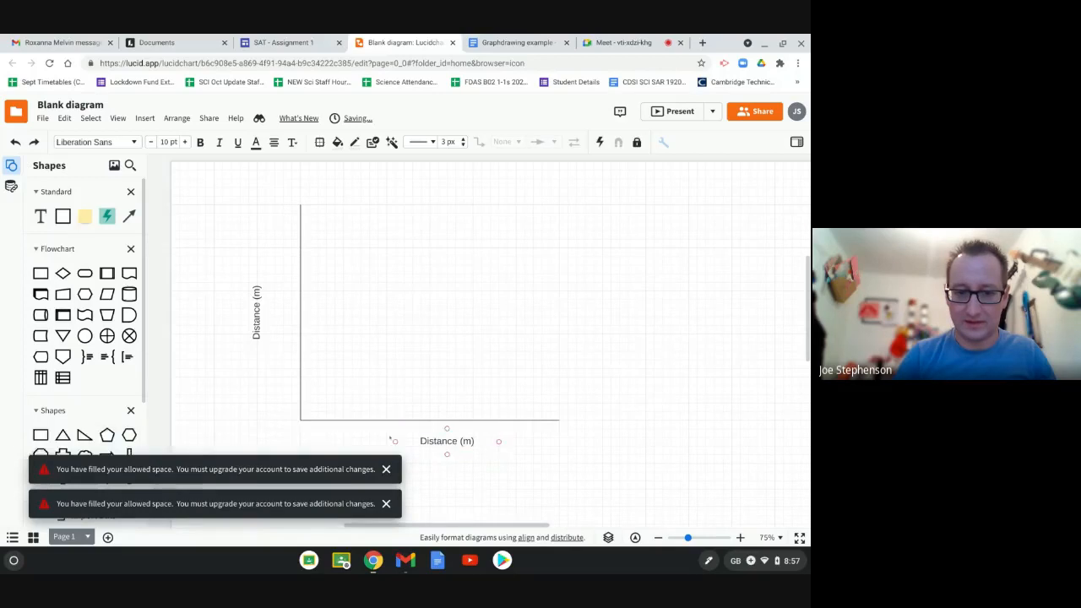
{"action": "left_click", "coordinate": [390, 439]}
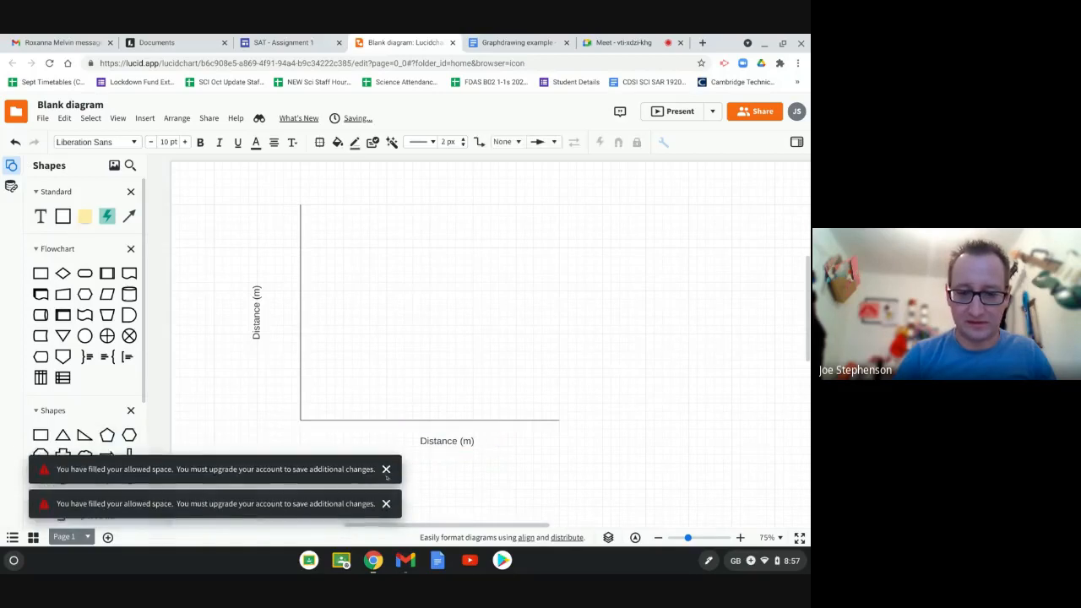
- Change the label below the x-axis to "Time (s)" and centre it slightly lower under the axis
{"action": "double_click", "coordinate": [441, 441]}
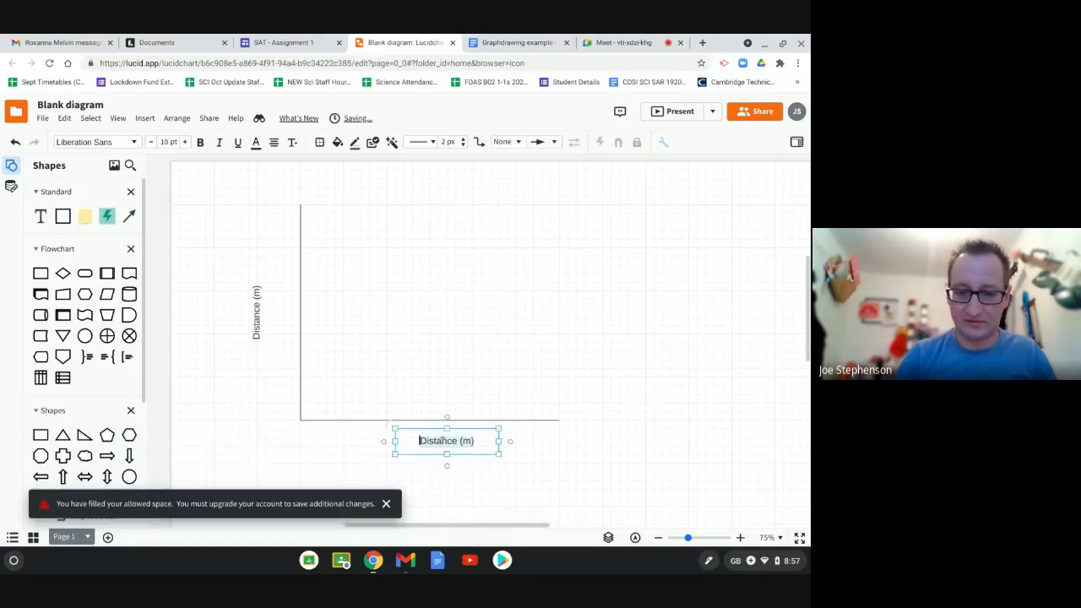
{"action": "key", "text": "ctrl+a"}
{"action": "type", "text": "Time"}
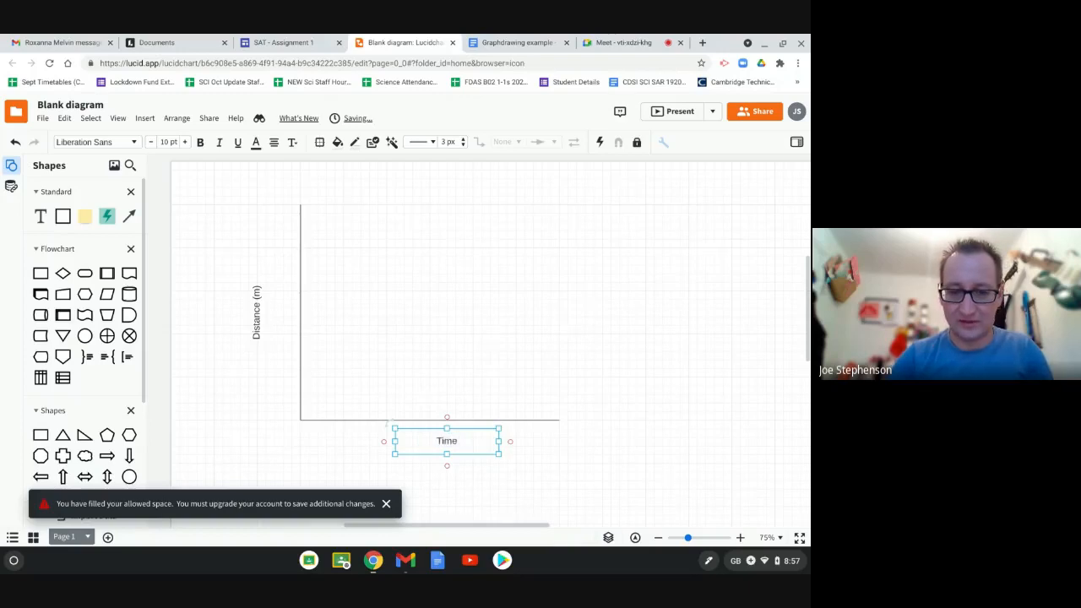
{"action": "type", "text": " (s)"}
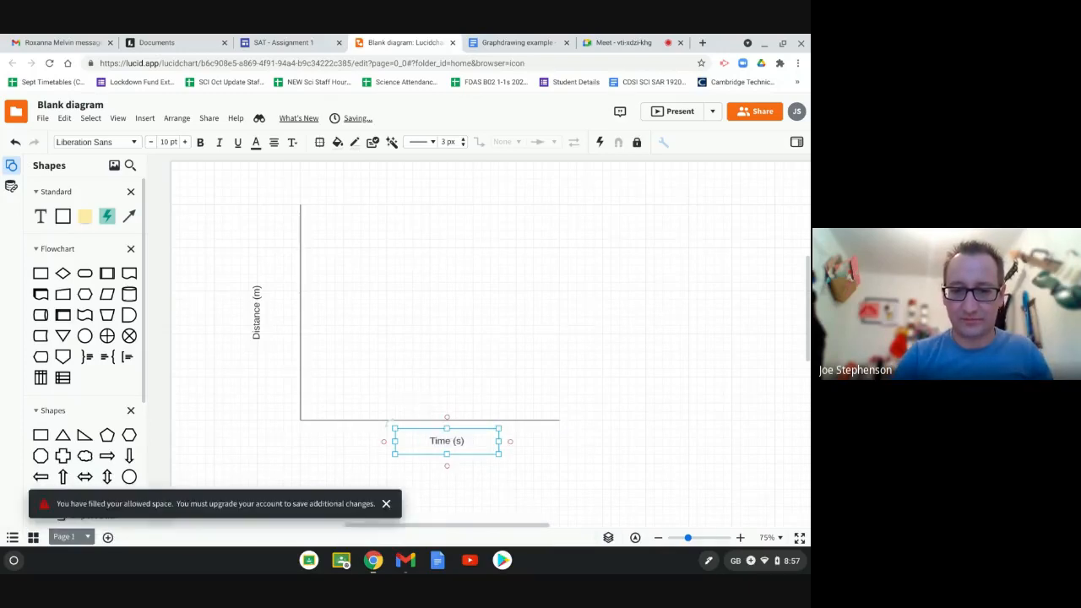
{"action": "left_click", "coordinate": [572, 479]}
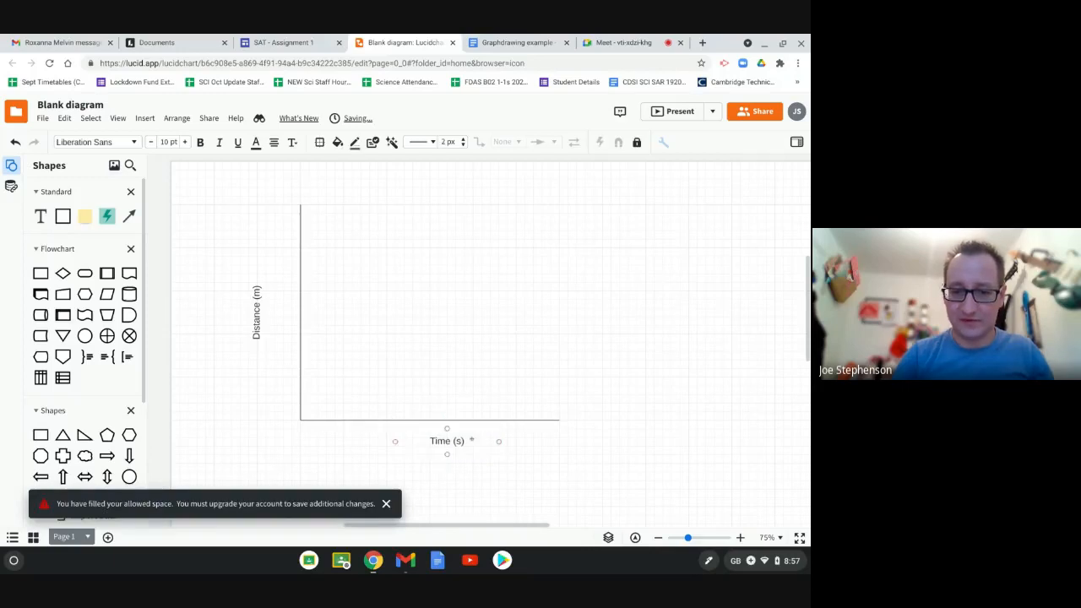
{"action": "left_click_drag", "start_coordinate": [447, 441], "coordinate": [429, 449]}
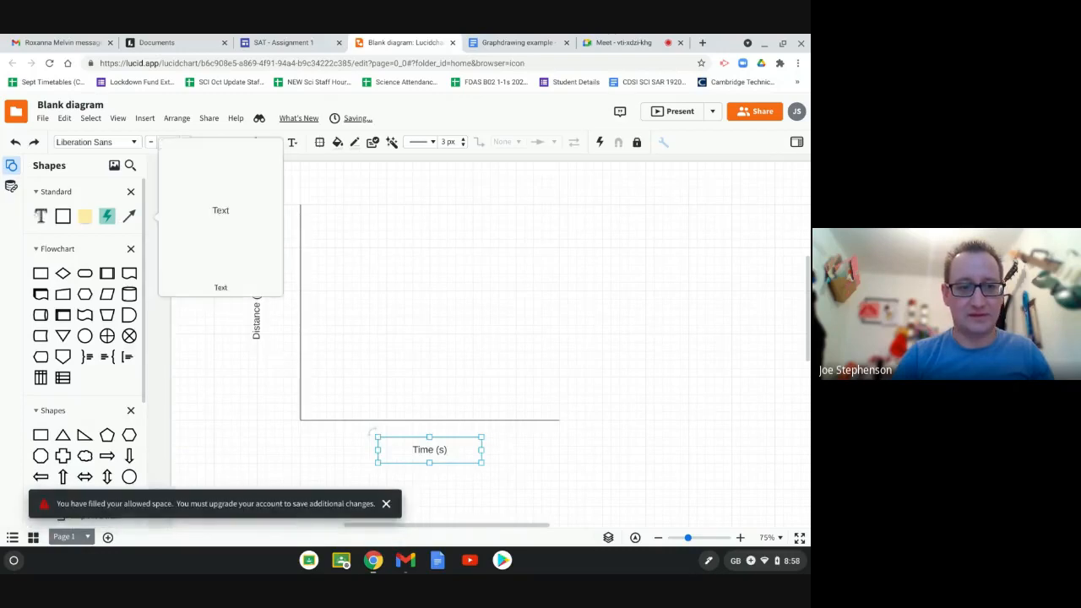
- Add a "0" text label near the origin of the axes and narrow its box to about half its width
{"action": "left_click_drag", "start_coordinate": [40, 216], "coordinate": [335, 416]}
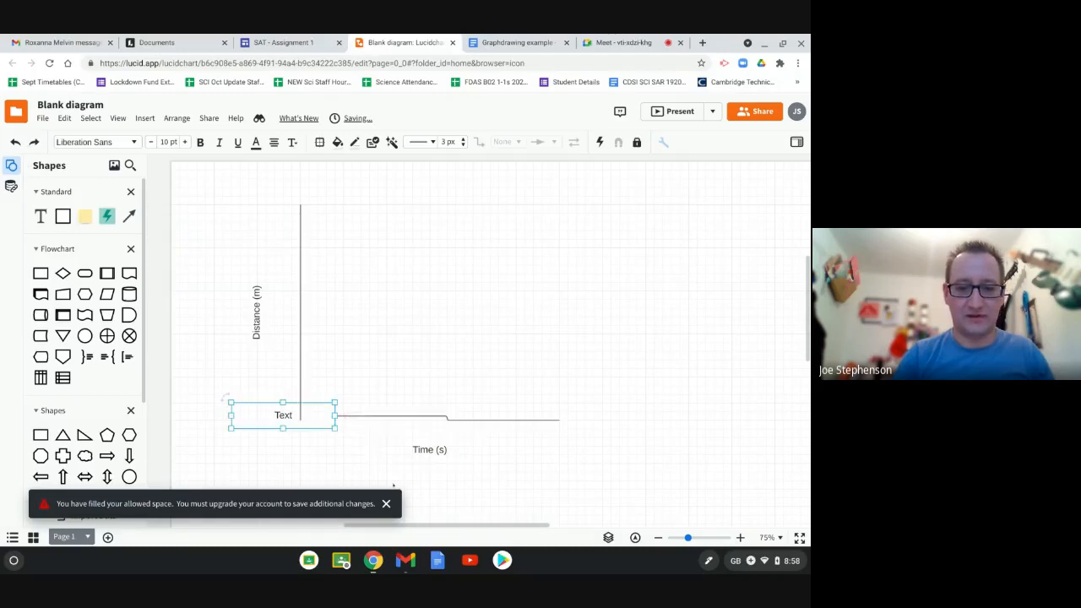
{"action": "type", "text": "d"}
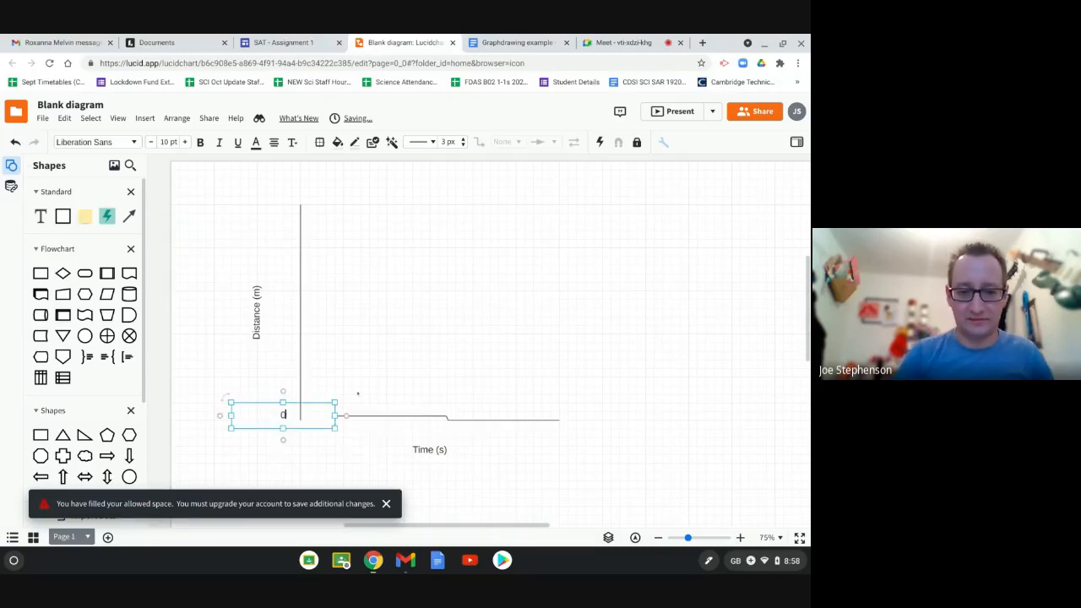
{"action": "left_click_drag", "start_coordinate": [334, 416], "coordinate": [283, 415]}
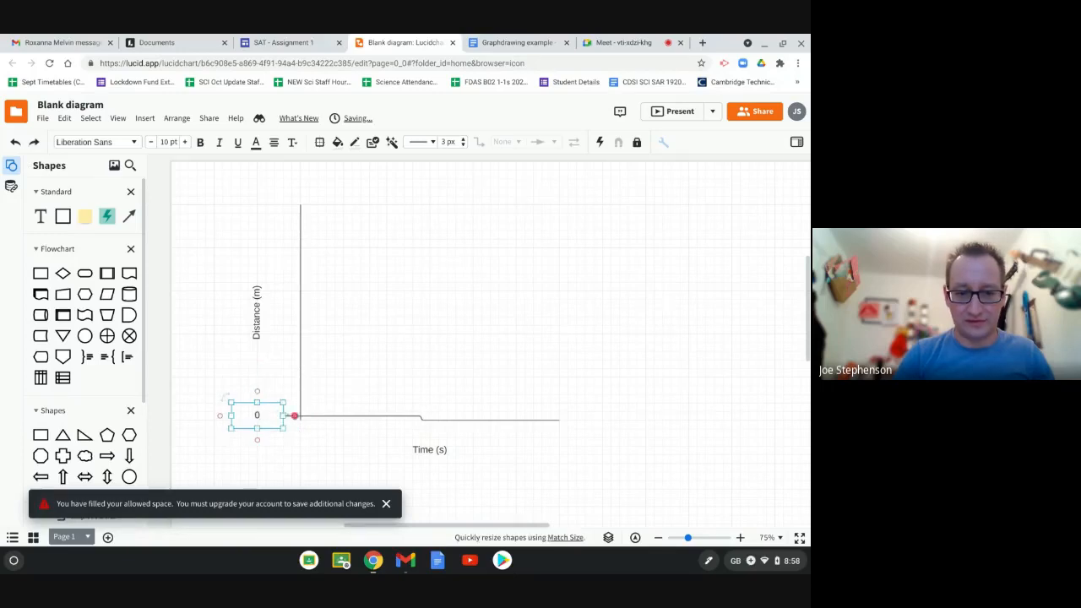
- Straighten the x-axis by moving its left end back to the lower end of the y-axis
{"action": "left_click", "coordinate": [318, 415]}
{"action": "left_click_drag", "start_coordinate": [283, 416], "coordinate": [300, 420]}
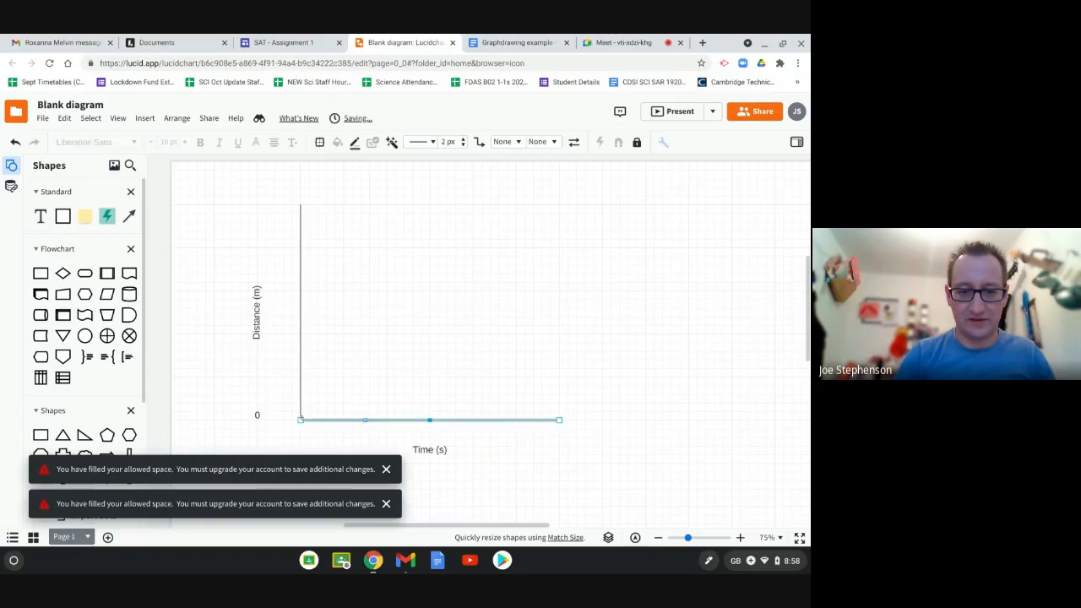
{"action": "left_click", "coordinate": [353, 389]}
- Narrow the "0" label and set it against the y-axis, then place a copy just below the x-axis at the origin
{"action": "left_click", "coordinate": [267, 414]}
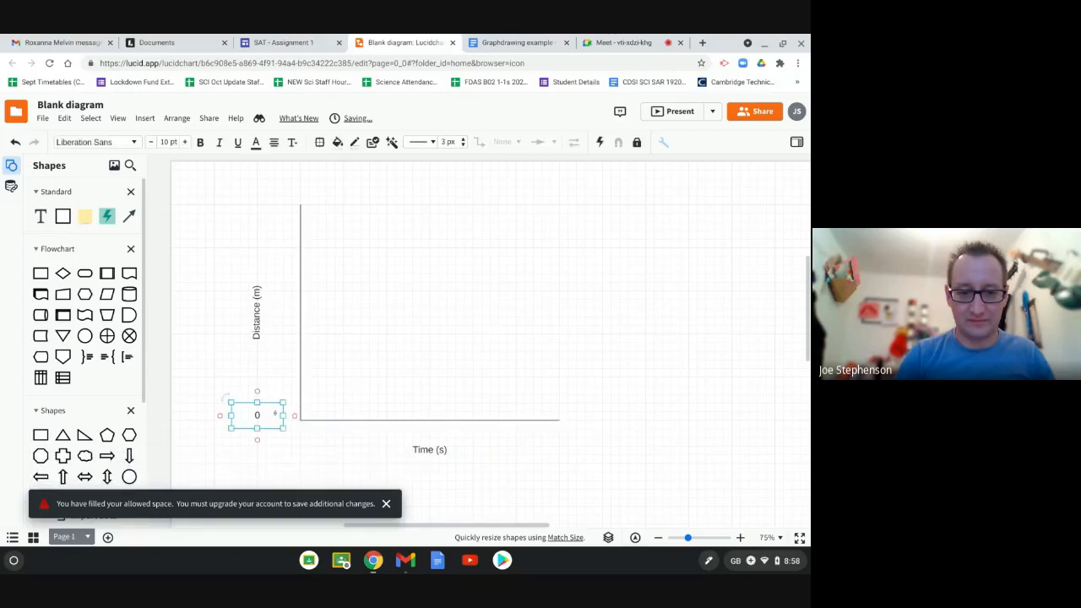
{"action": "mouse_move", "coordinate": [283, 415]}
{"action": "left_mouse_down"}
{"action": "mouse_move", "coordinate": [256, 414]}
{"action": "mouse_move", "coordinate": [284, 413]}
{"action": "mouse_move", "coordinate": [297, 431]}
{"action": "left_mouse_up"}
{"action": "key", "text": "ctrl+c"}
{"action": "key", "text": "ctrl+v"}
- Reposition the x-axis's left end and the y-axis's lower end so both lines meet at the origin corner
{"action": "left_click", "coordinate": [319, 416]}
{"action": "left_click", "coordinate": [313, 417]}
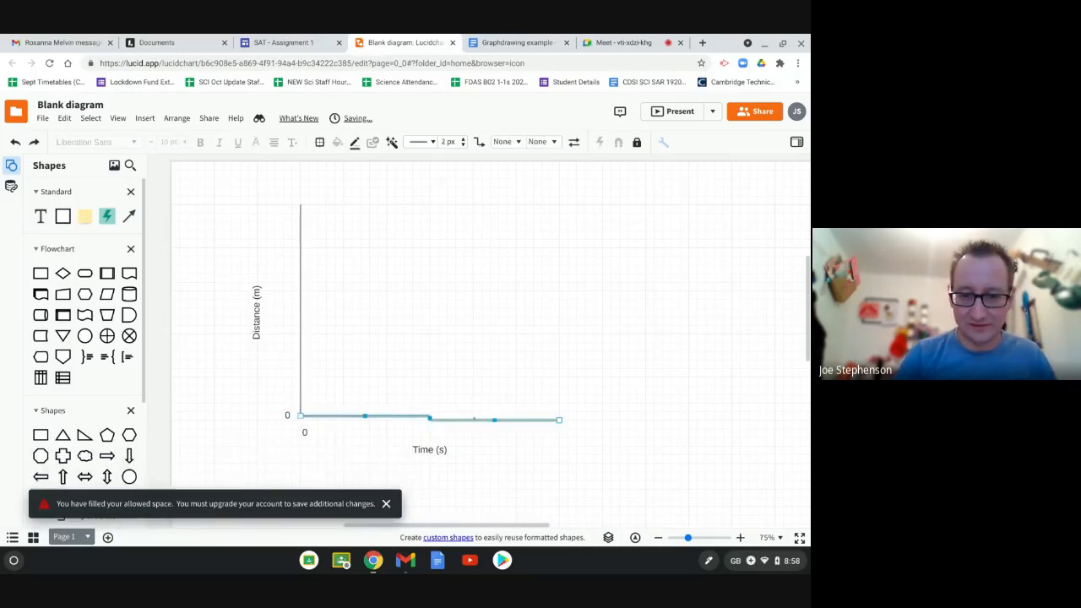
{"action": "left_click_drag", "start_coordinate": [301, 415], "coordinate": [301, 420]}
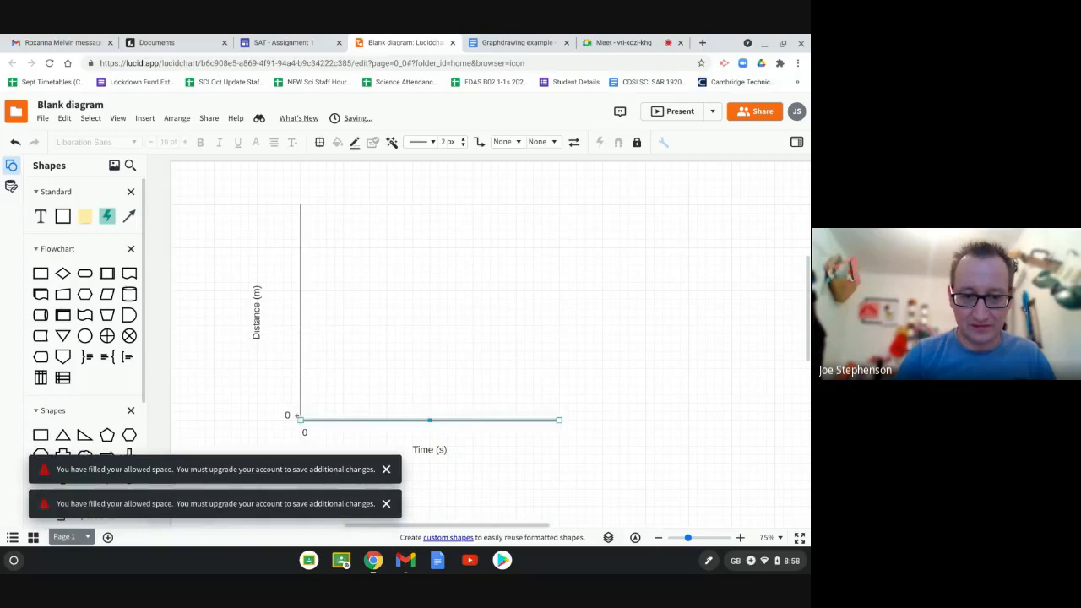
{"action": "left_click", "coordinate": [357, 401]}
{"action": "left_click", "coordinate": [298, 403]}
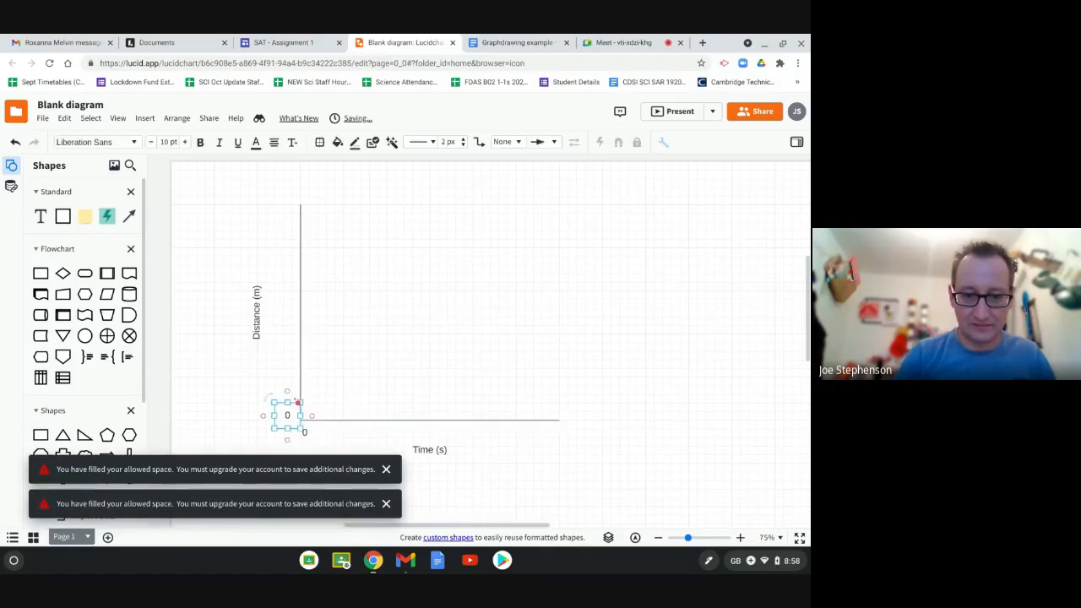
{"action": "left_click", "coordinate": [299, 379]}
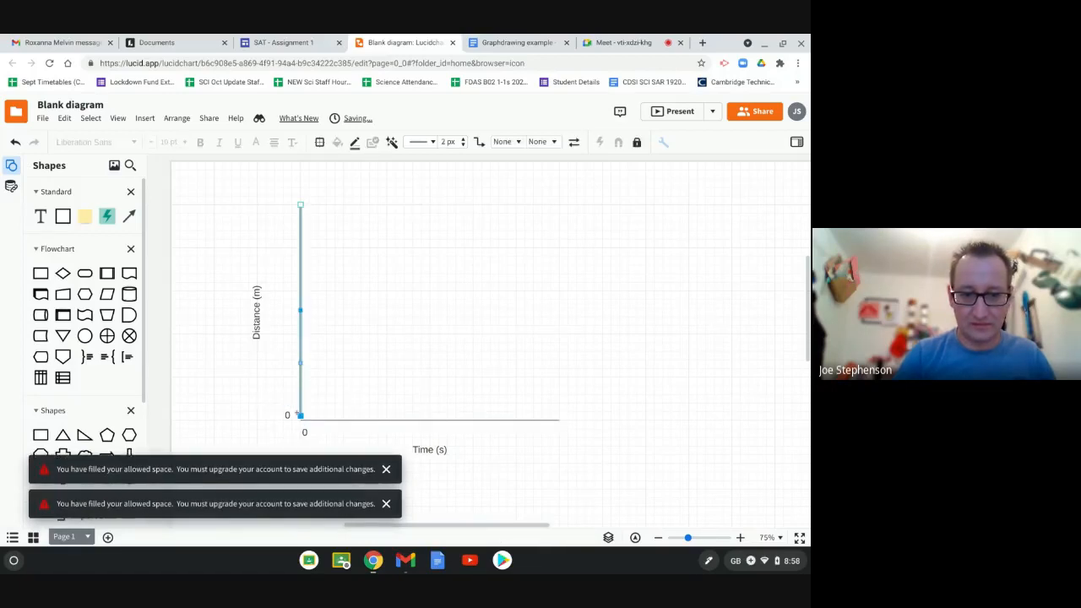
{"action": "left_click_drag", "start_coordinate": [300, 416], "coordinate": [300, 420]}
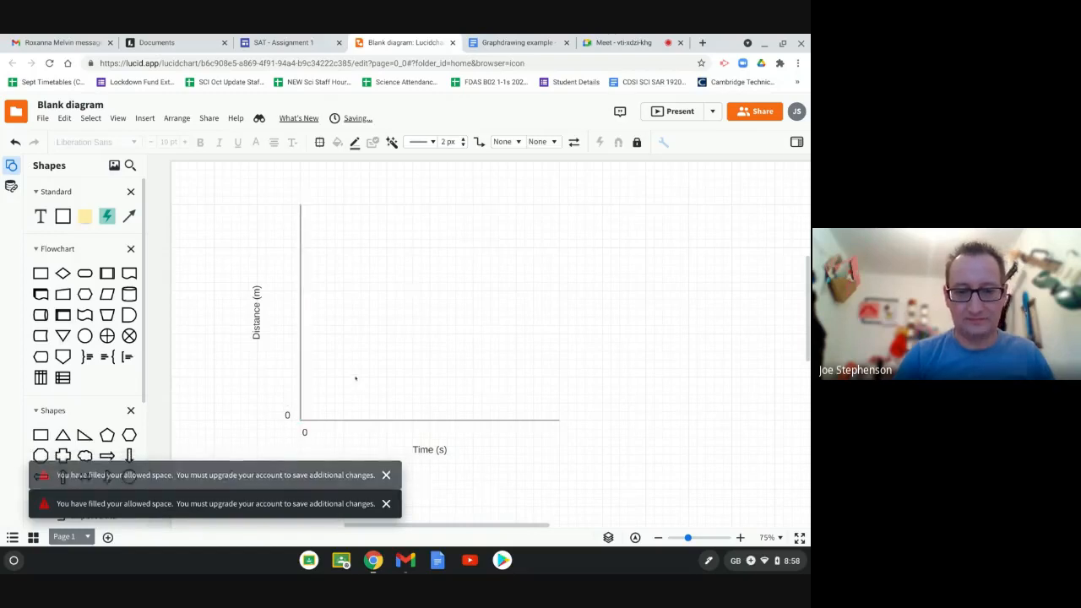
- Paste a copy of the "0" label and align it beside the y-axis, a short distance above the original
{"action": "left_click", "coordinate": [285, 419]}
{"action": "left_click", "coordinate": [285, 413]}
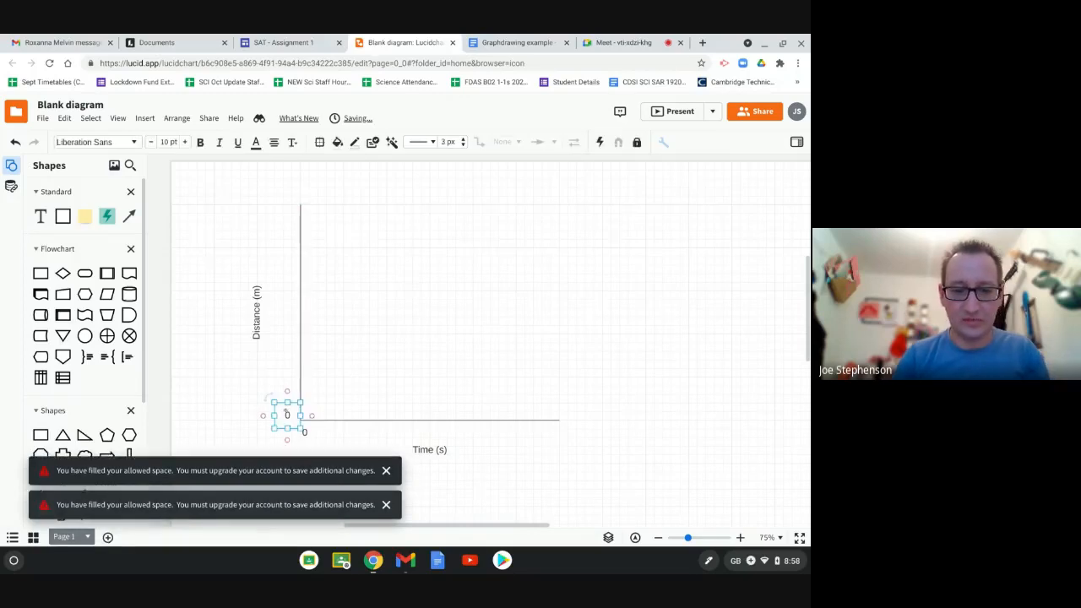
{"action": "key", "text": "ctrl+v"}
{"action": "left_click_drag", "start_coordinate": [292, 423], "coordinate": [268, 361]}
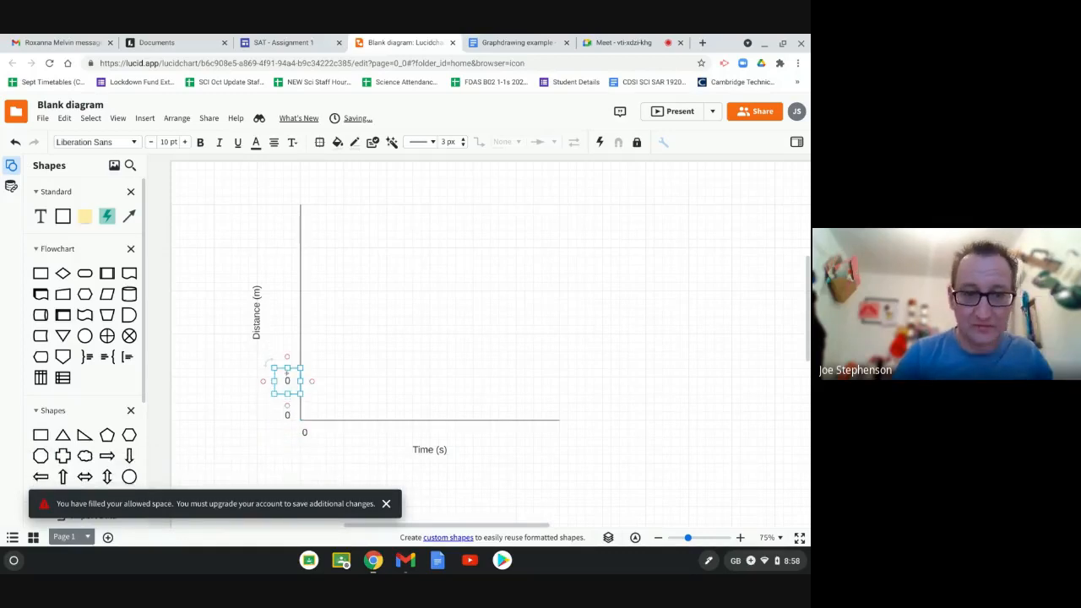
- Check the distance values in the "Graphdrawing example" document's motion table using the laser pointer, and return to the Lucidchart diagram
{"action": "left_click", "coordinate": [529, 44]}
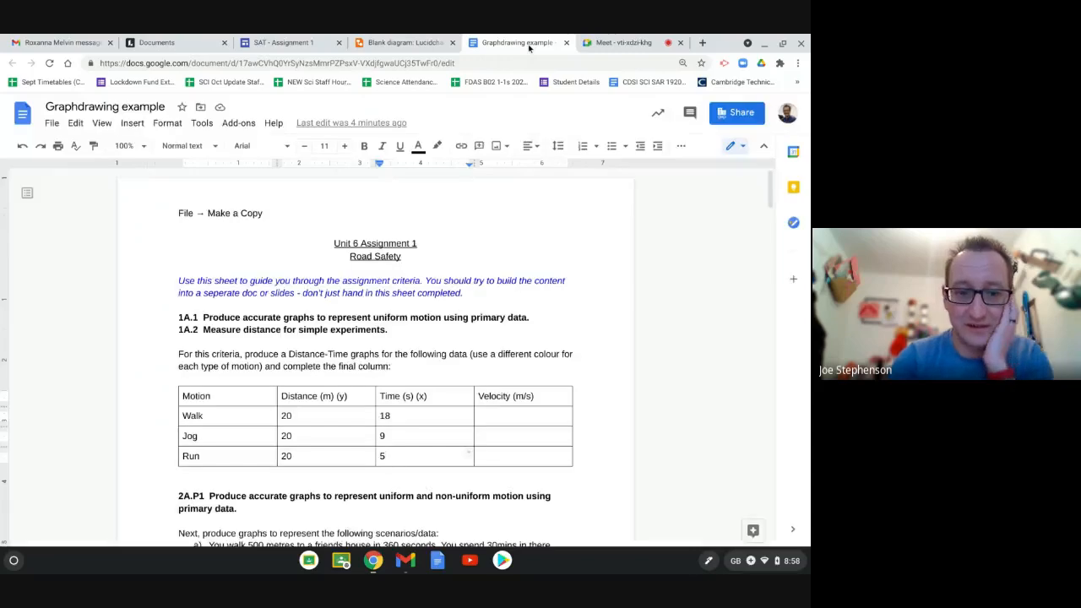
{"action": "left_click", "coordinate": [709, 561]}
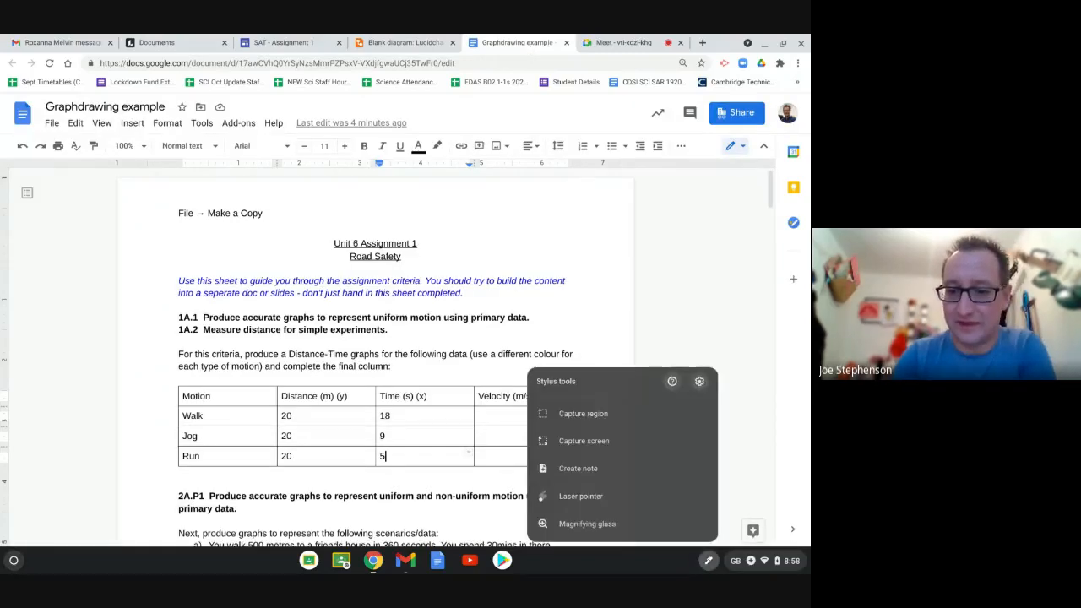
{"action": "left_click", "coordinate": [581, 496]}
{"action": "left_click_drag", "start_coordinate": [296, 473], "coordinate": [299, 464]}
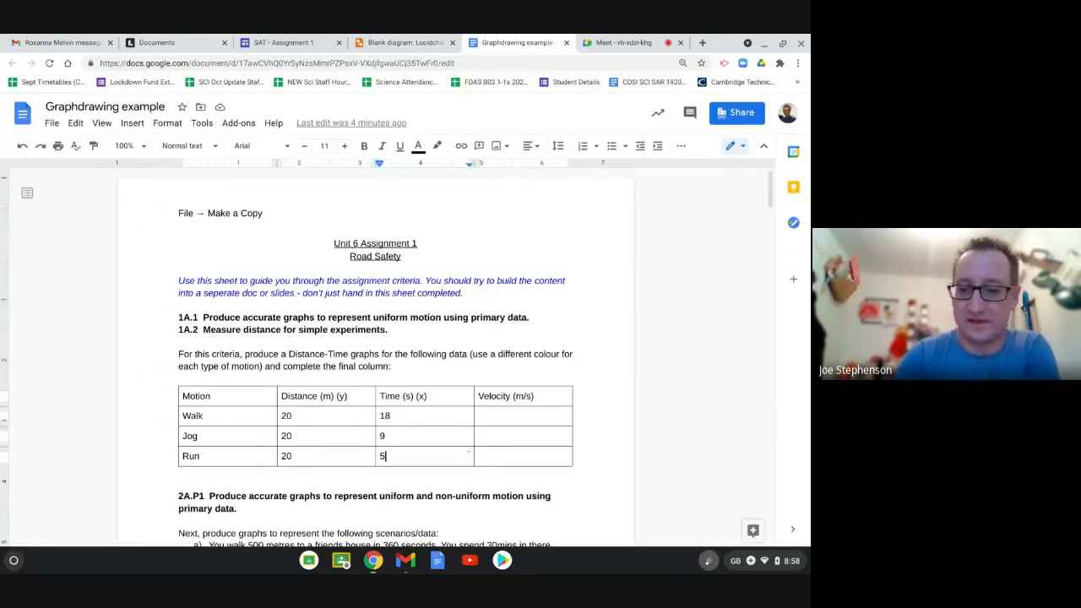
{"action": "left_click", "coordinate": [709, 561]}
{"action": "left_click", "coordinate": [406, 43]}
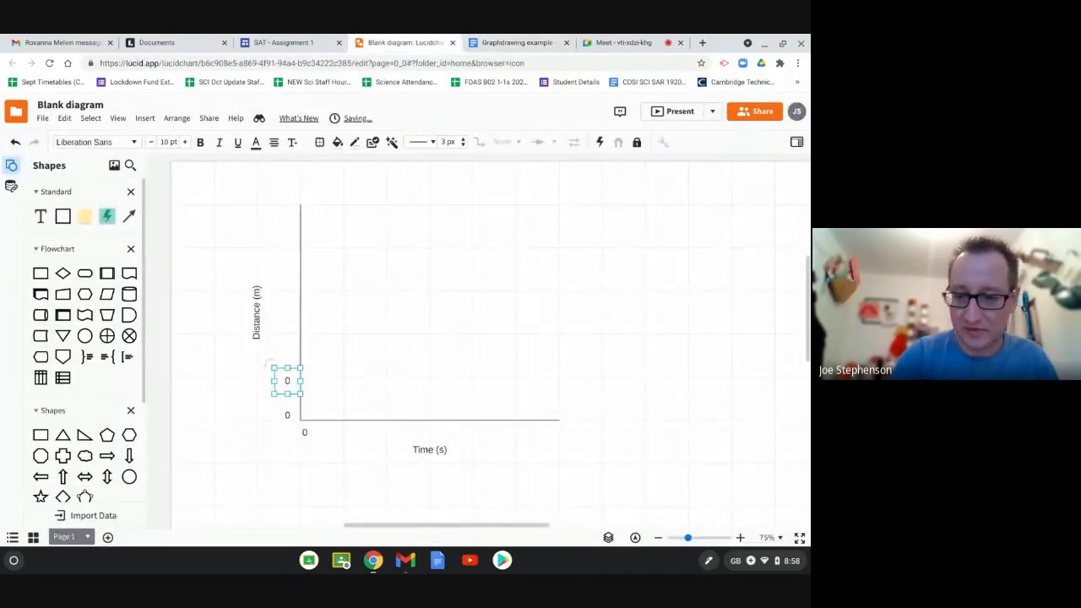
{"action": "key", "text": "shift+super"}
{"action": "key", "text": "Escape"}
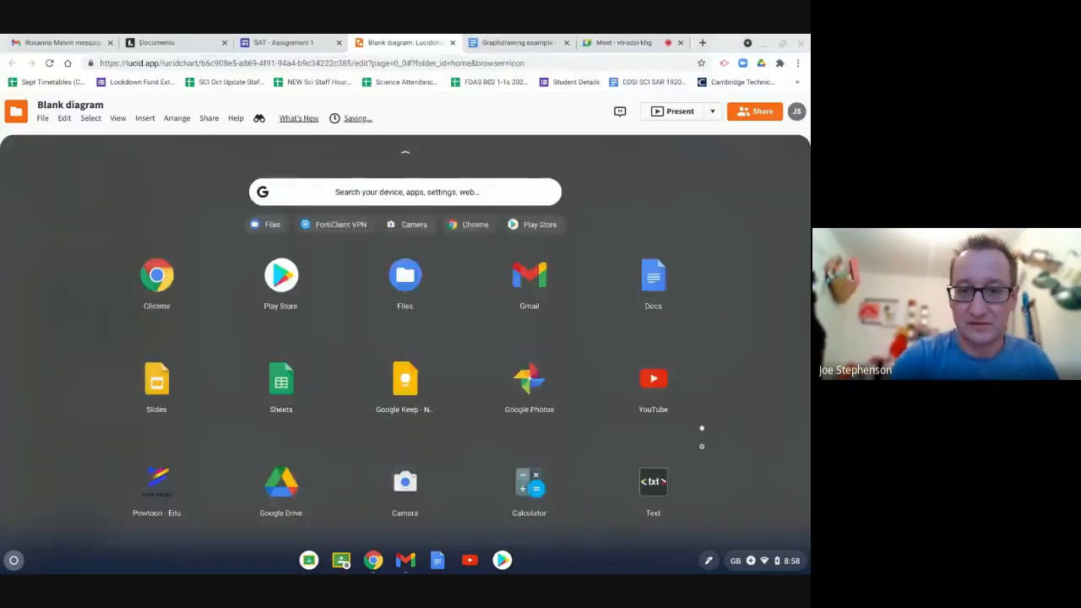
{"action": "left_click", "coordinate": [708, 561]}
{"action": "left_click", "coordinate": [581, 497]}
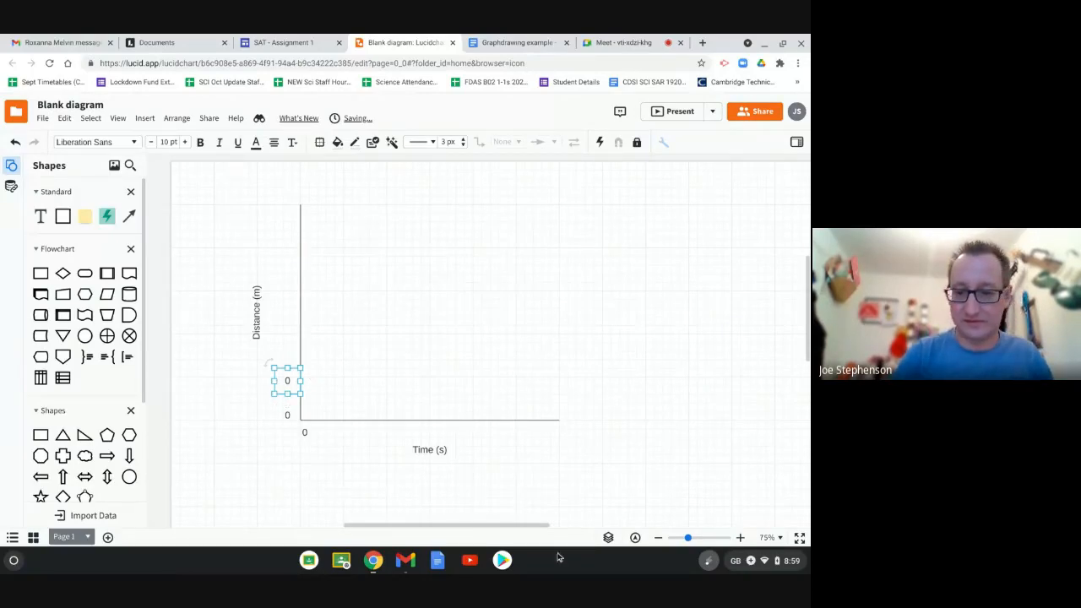
- Change the upper "0" label on the y-axis to "5" and add a copy above it reading "10"
{"action": "left_click", "coordinate": [709, 561]}
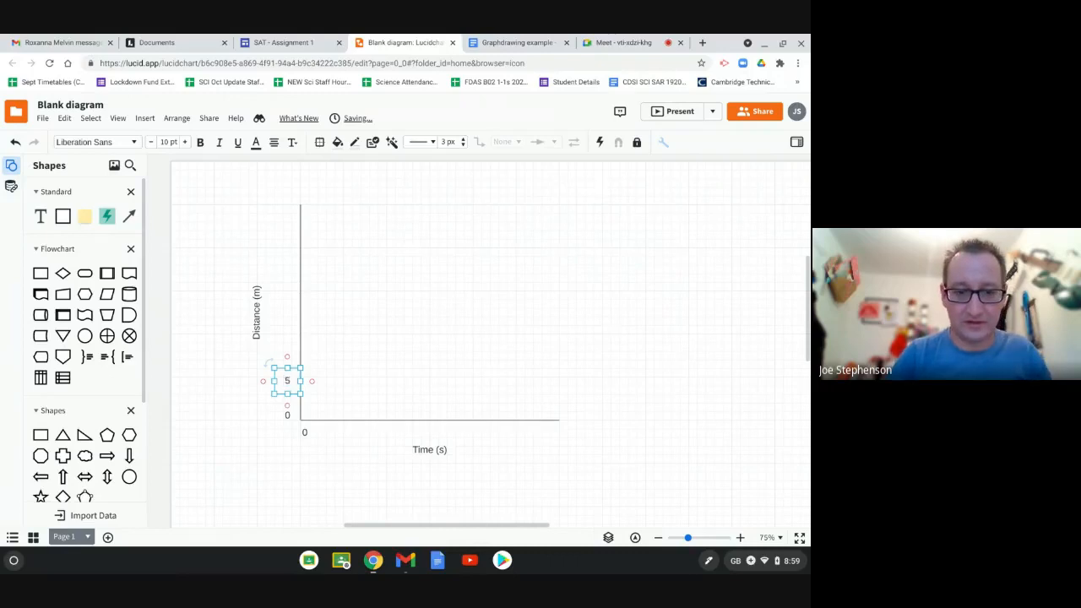
{"action": "left_click", "coordinate": [245, 363]}
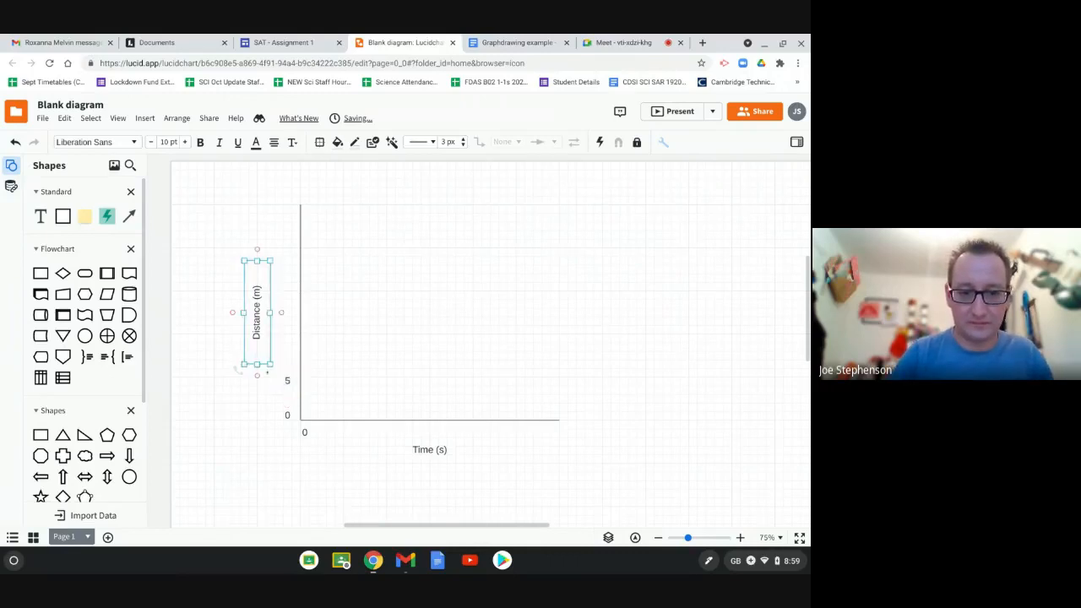
{"action": "left_click", "coordinate": [287, 381]}
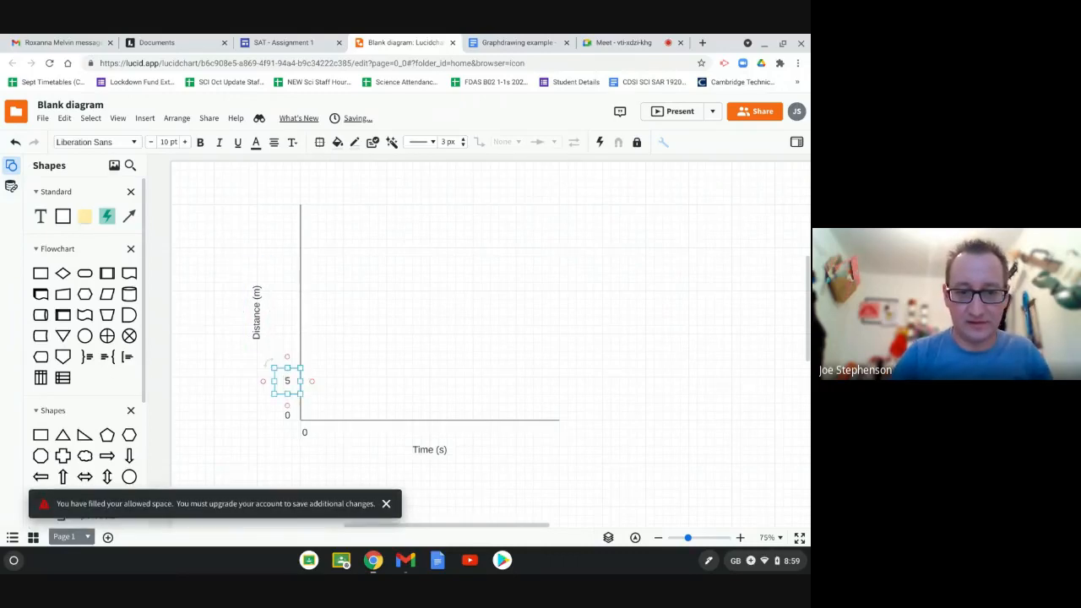
{"action": "left_click_drag", "start_coordinate": [282, 379], "coordinate": [284, 338]}
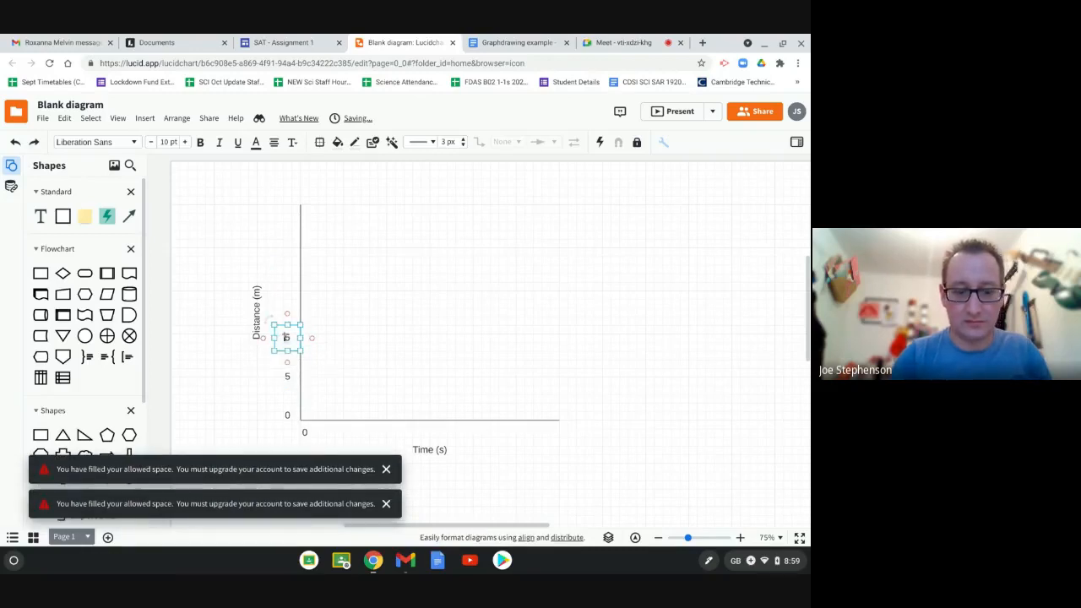
{"action": "type", "text": "10"}
{"action": "left_click", "coordinate": [349, 330]}
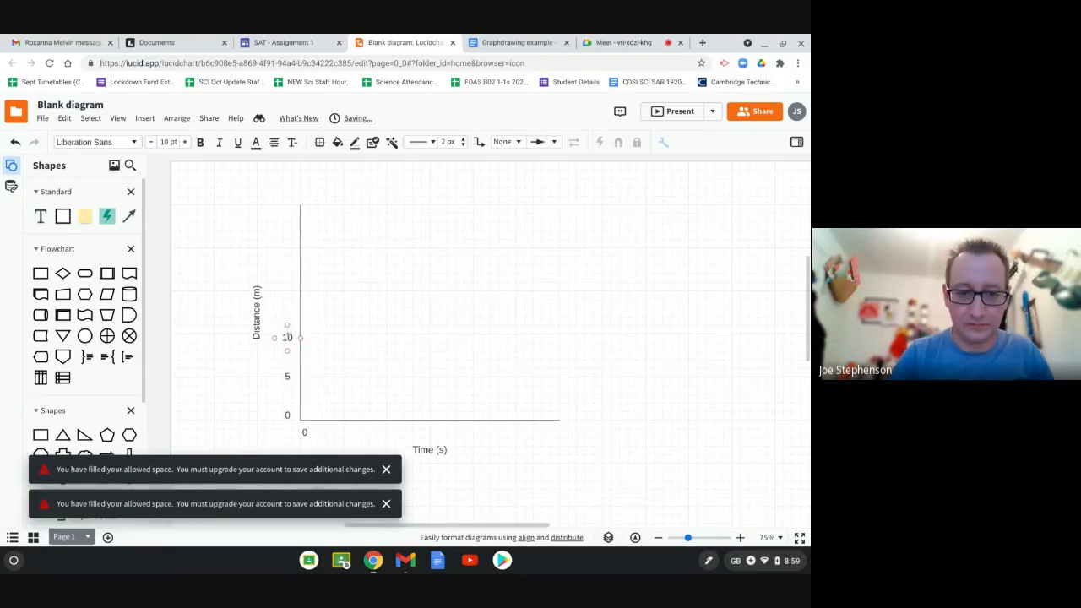
- Duplicate the "10" label, place the copy above it beside the y-axis and change it to "15"
{"action": "mouse_move", "coordinate": [288, 334]}
{"action": "left_mouse_down"}
{"action": "mouse_move", "coordinate": [286, 326]}
{"action": "mouse_move", "coordinate": [286, 335]}
{"action": "left_mouse_up"}
{"action": "key", "text": "ctrl+d"}
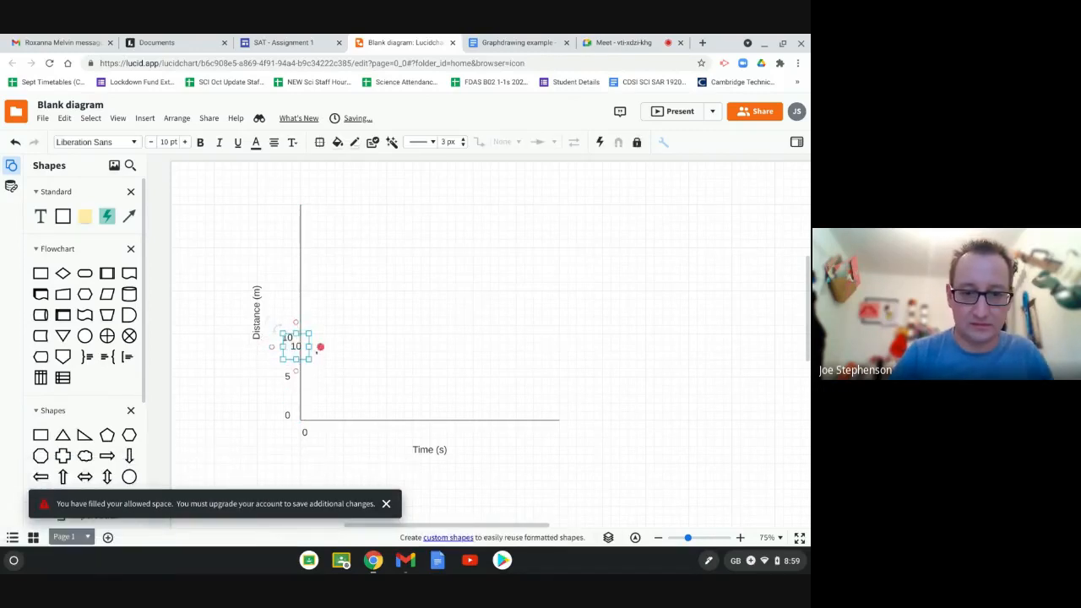
{"action": "left_click_drag", "start_coordinate": [294, 344], "coordinate": [287, 290]}
{"action": "double_click", "coordinate": [287, 291]}
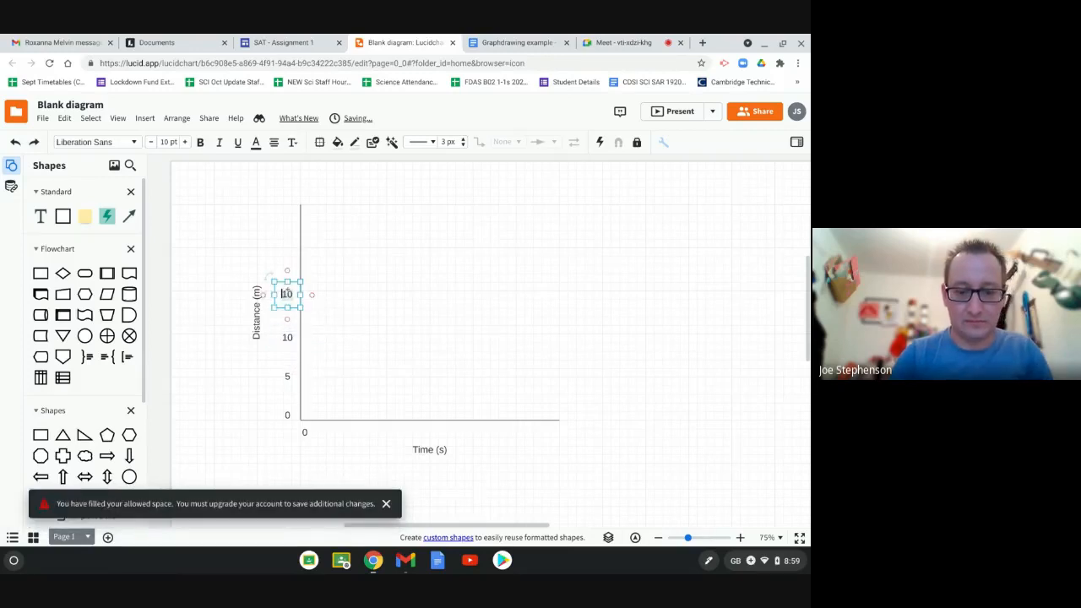
{"action": "type", "text": "5"}
{"action": "key", "text": "BackSpace"}
{"action": "type", "text": "1"}
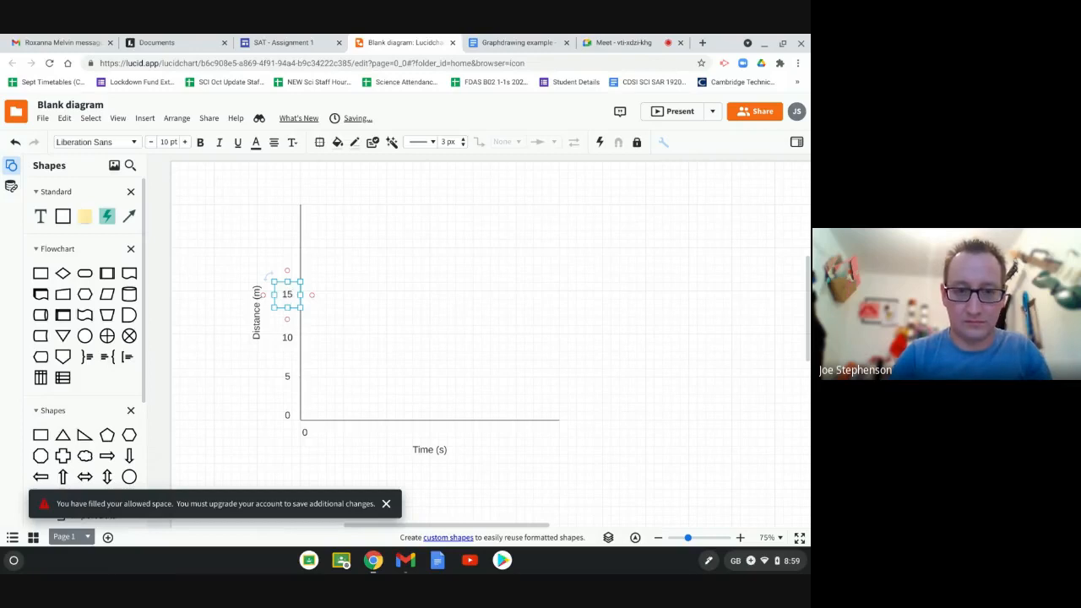
{"action": "left_click", "coordinate": [379, 288]}
- Paste another scale label, place it above "15" beside the y-axis and set its text to "20"
{"action": "key", "text": "ctrl+v"}
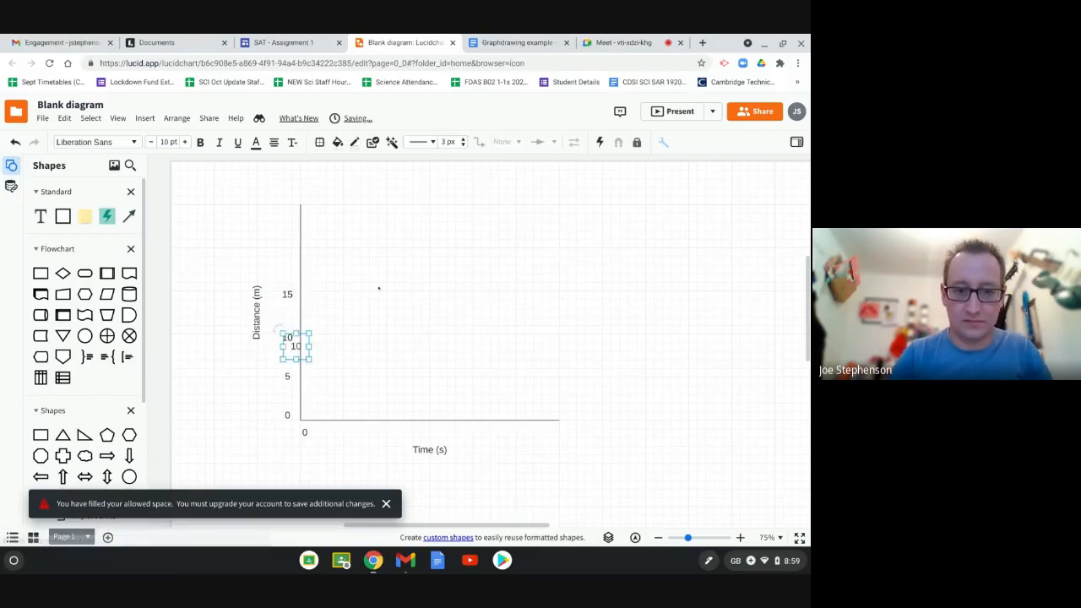
{"action": "left_click_drag", "start_coordinate": [295, 347], "coordinate": [283, 246]}
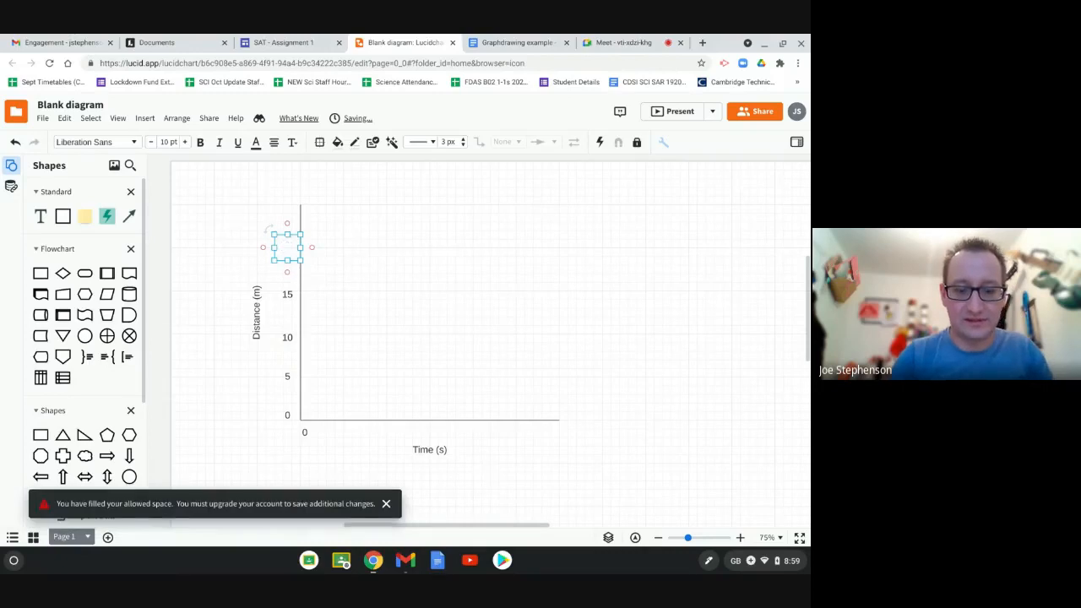
{"action": "type", "text": "20"}
{"action": "left_click", "coordinate": [321, 273]}
- Copy the "20" label and place the copy below the x-axis, level with the "0" at the origin
{"action": "left_click", "coordinate": [284, 246]}
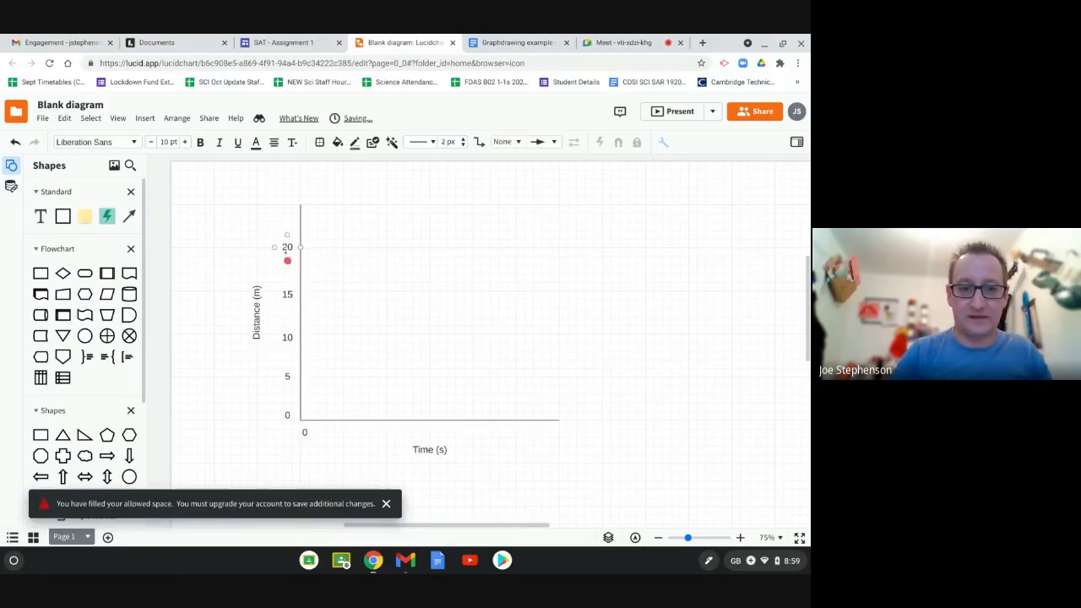
{"action": "key", "text": "ctrl+v"}
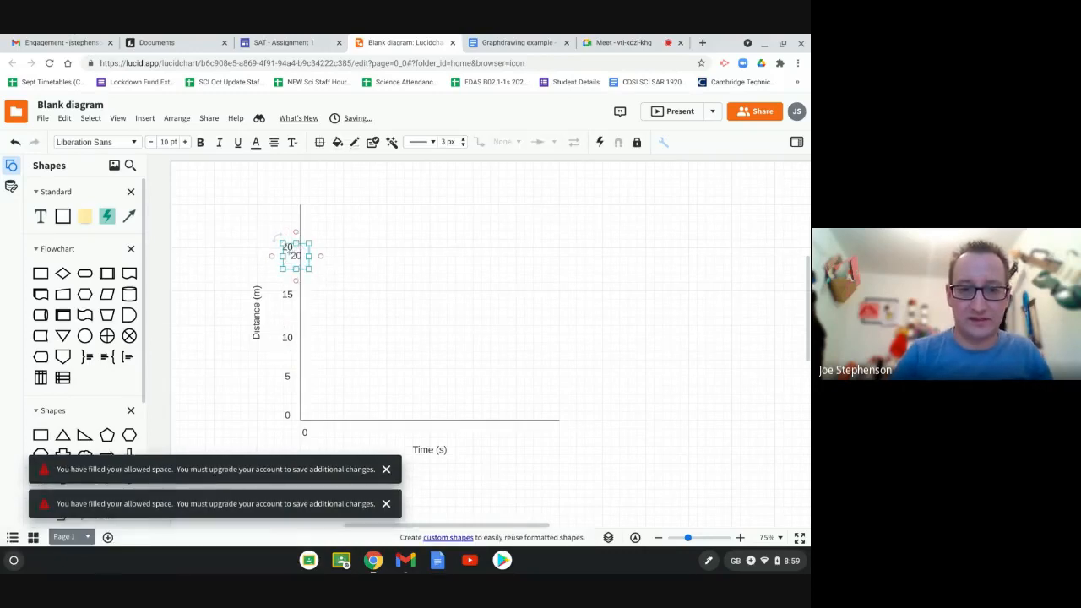
{"action": "left_click_drag", "start_coordinate": [290, 252], "coordinate": [341, 428]}
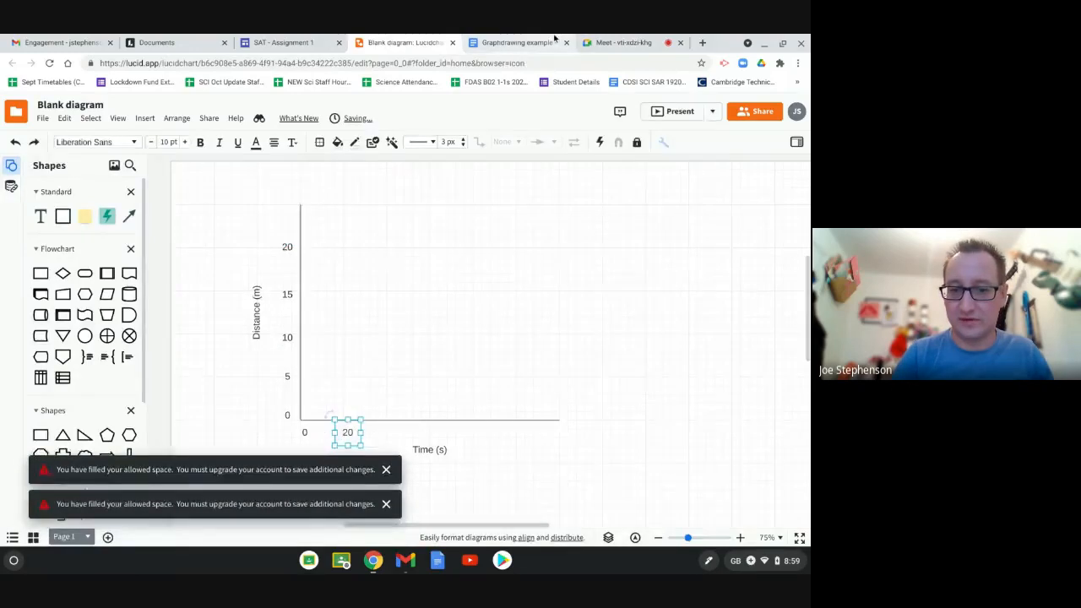
- Check the time values in the "Graphdrawing example" document's motion table using the laser pointer, and return to the Lucidchart diagram
{"action": "left_click", "coordinate": [555, 38]}
{"action": "left_click", "coordinate": [710, 561]}
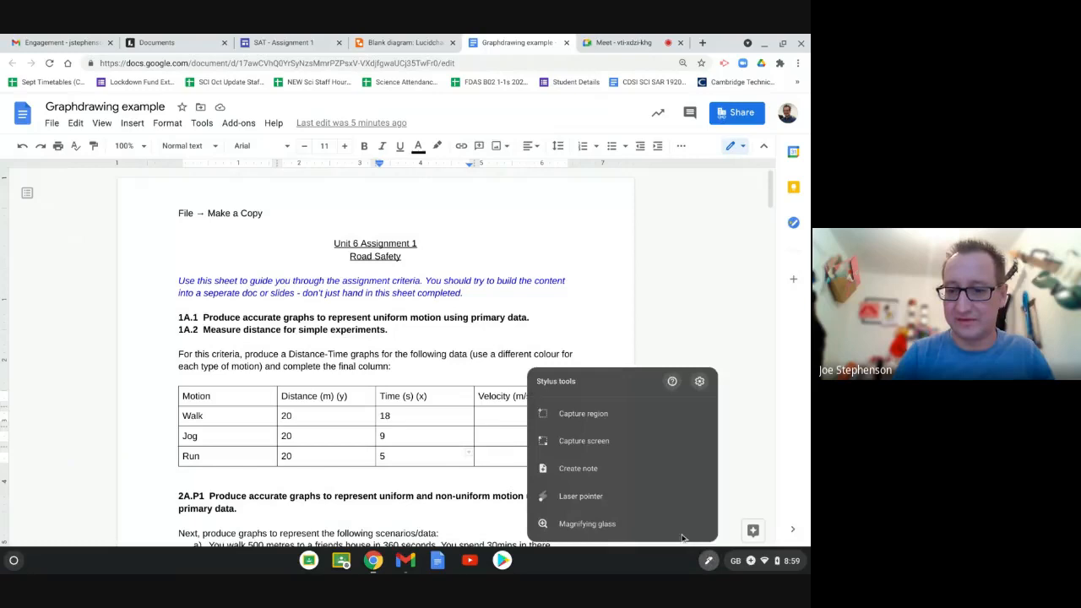
{"action": "left_click", "coordinate": [593, 496]}
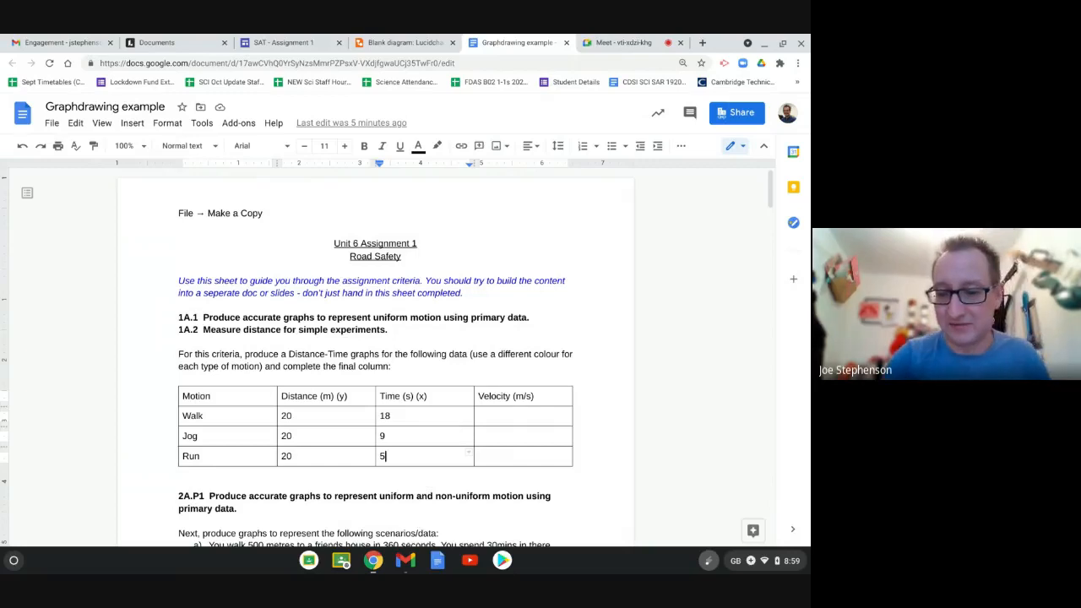
{"action": "left_click", "coordinate": [709, 561]}
{"action": "left_click", "coordinate": [405, 42]}
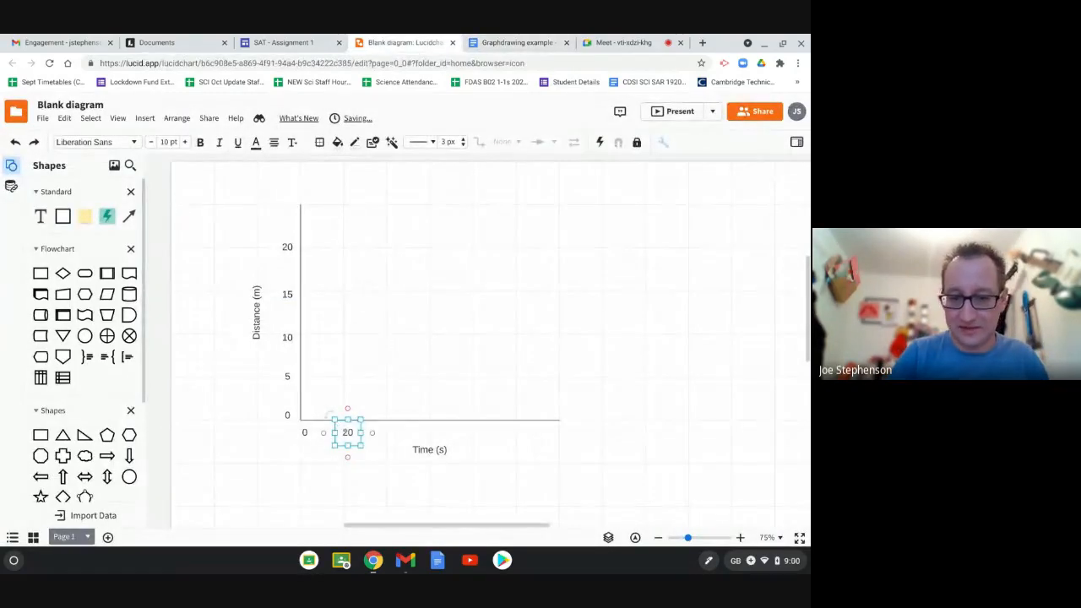
- Move the "20" label further along the x-axis and add a copy between it and "0" reading "15"
{"action": "left_click_drag", "start_coordinate": [348, 432], "coordinate": [429, 433]}
{"action": "key", "text": "ctrl+c"}
{"action": "key", "text": "ctrl+v"}
{"action": "double_click", "coordinate": [429, 432]}
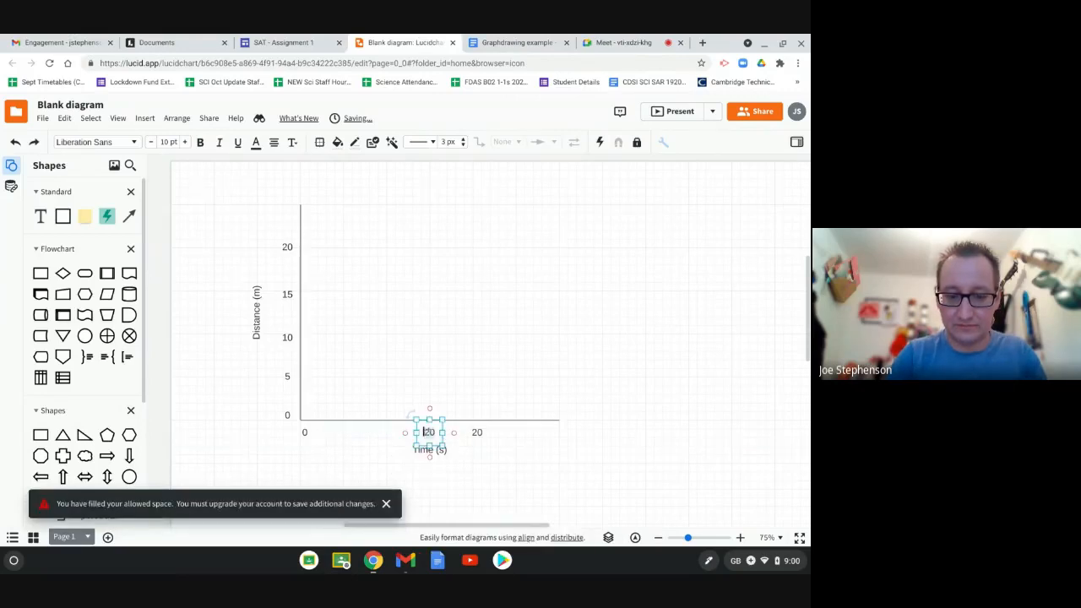
{"action": "type", "text": "15"}
{"action": "left_click", "coordinate": [365, 449]}
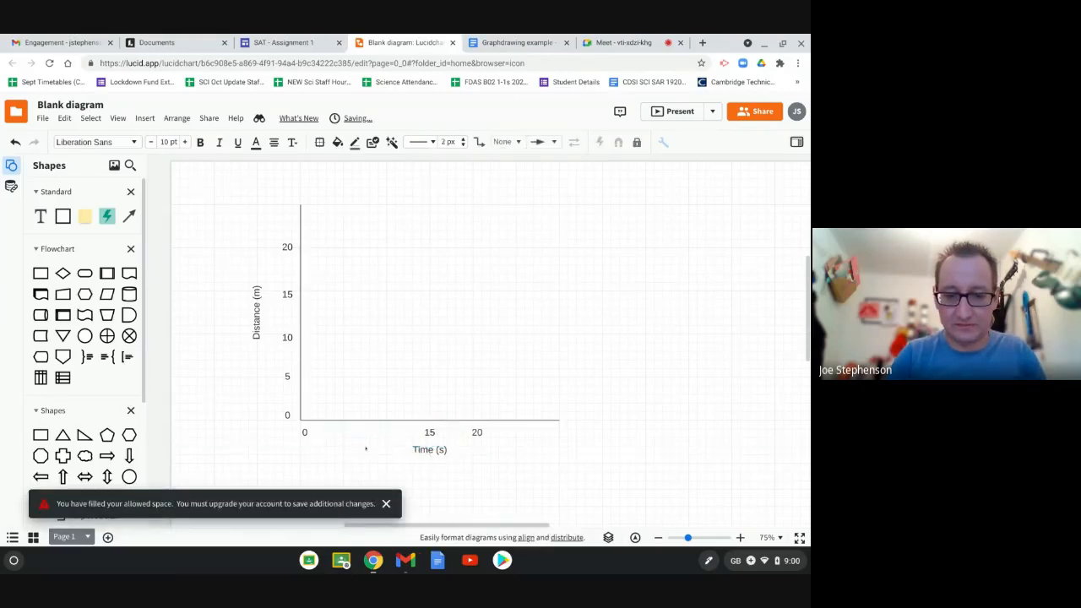
- Paste another "20" label, place it just before "15" under the x-axis and change it to "10"
{"action": "key", "text": "ctrl+v"}
{"action": "left_click_drag", "start_coordinate": [485, 439], "coordinate": [386, 429]}
{"action": "double_click", "coordinate": [386, 429]}
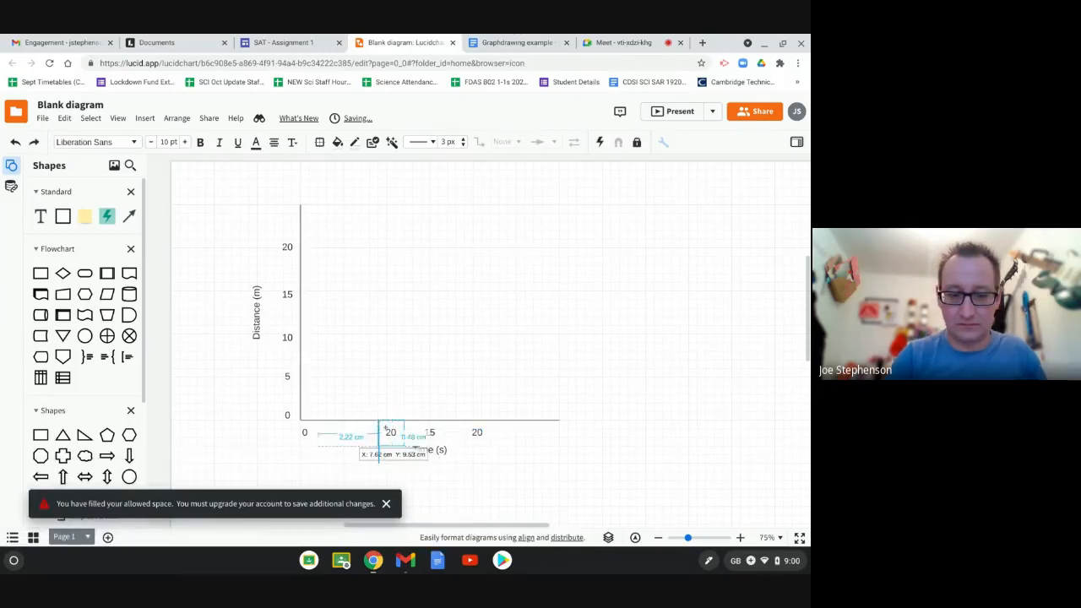
{"action": "type", "text": "10"}
{"action": "left_click", "coordinate": [344, 446]}
- Paste another "20" label, place it between "0" and "10" under the x-axis and change it to "5"
{"action": "key", "text": "ctrl+v"}
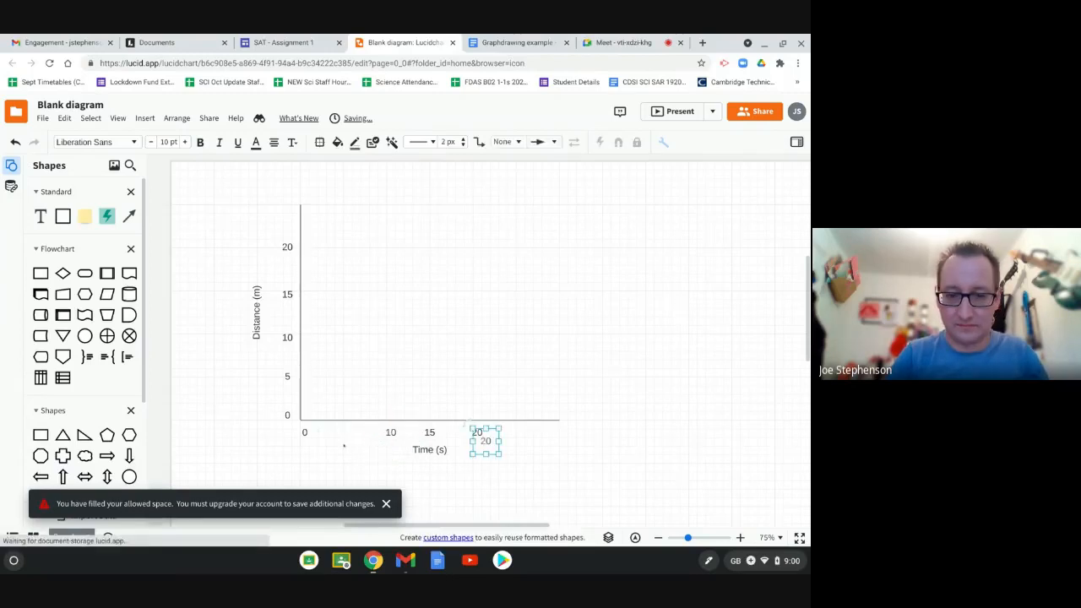
{"action": "left_click_drag", "start_coordinate": [485, 439], "coordinate": [344, 429]}
{"action": "type", "text": "5"}
{"action": "left_click", "coordinate": [488, 376]}
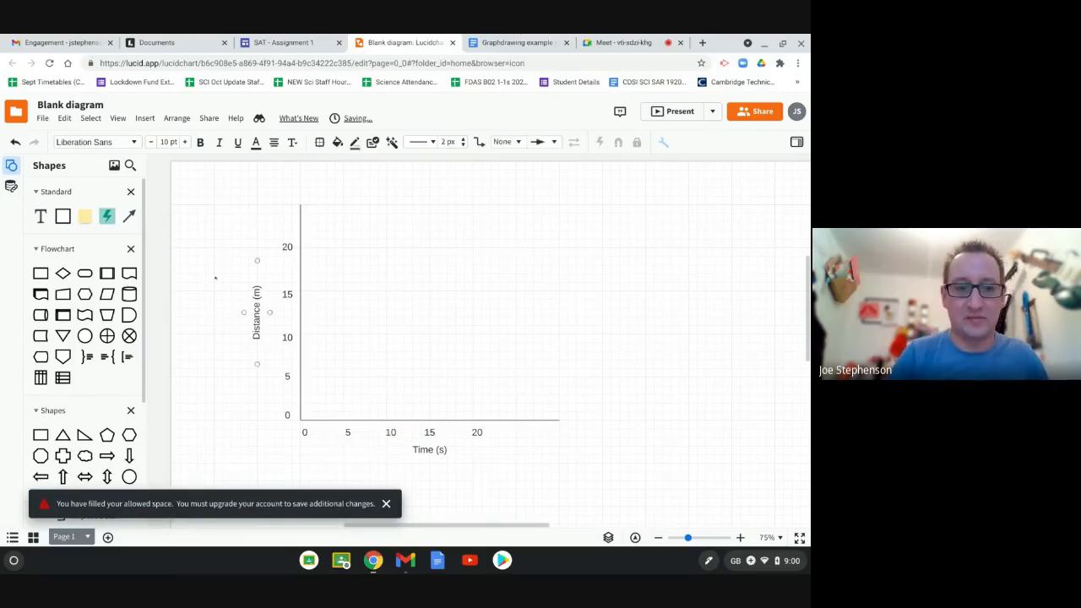
{"action": "left_click", "coordinate": [386, 469]}
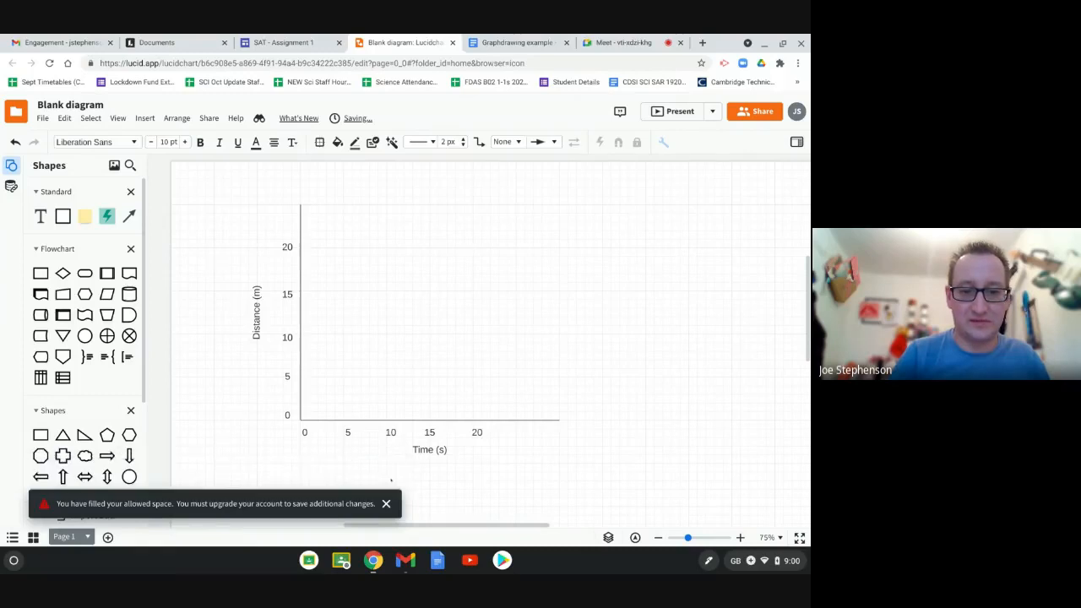
{"action": "left_click", "coordinate": [386, 504]}
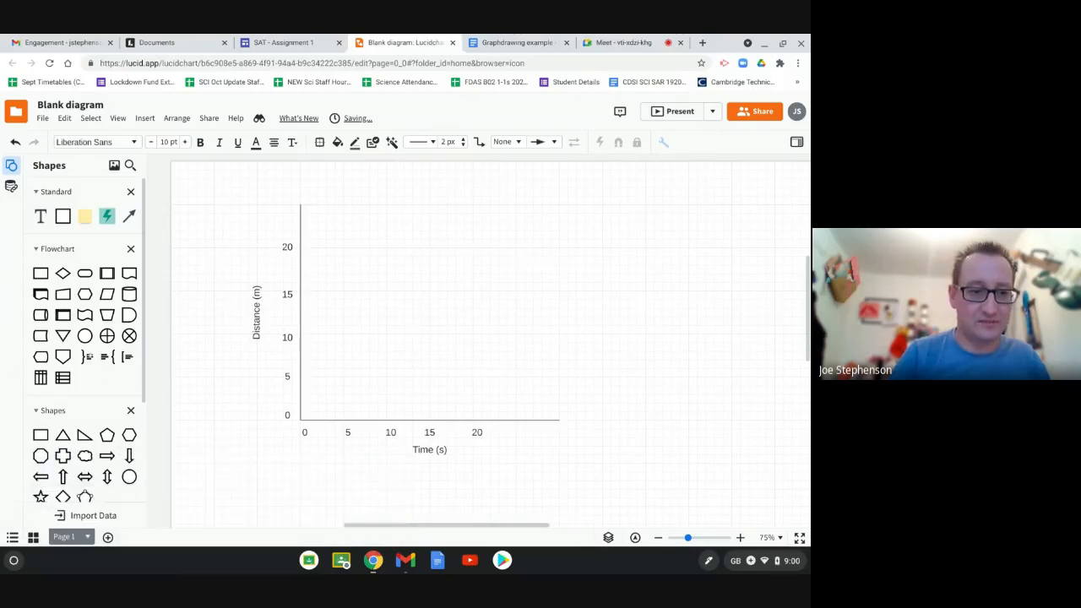
- Add a Connector circle without its letter to the graph area and shrink it to a small point marker
{"action": "mouse_move", "coordinate": [85, 336]}
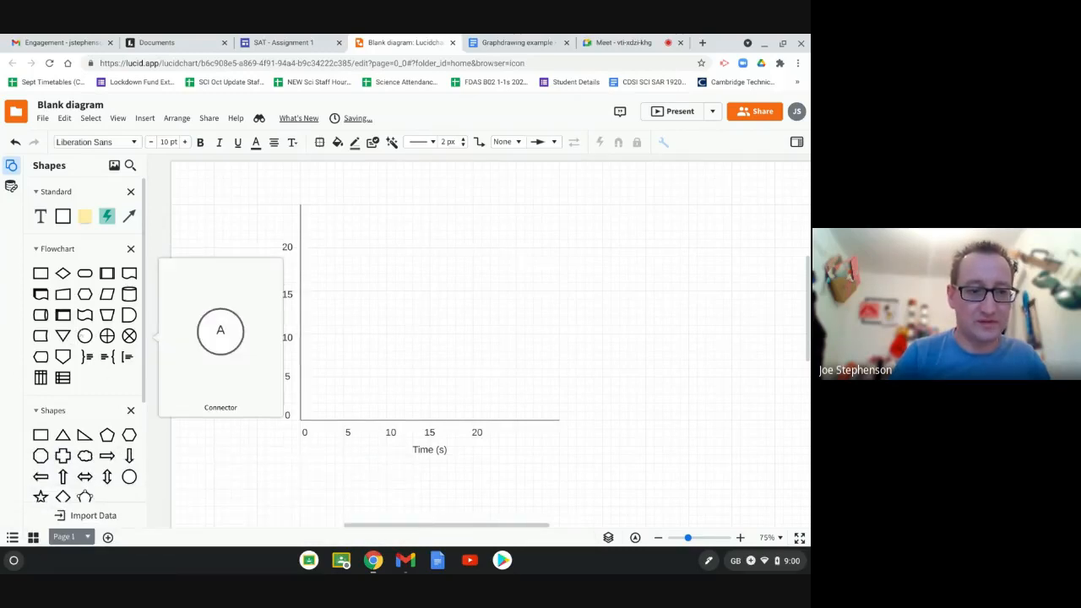
{"action": "scroll", "coordinate": [87, 388], "scroll_direction": "down", "scroll_amount": 3}
{"action": "scroll", "coordinate": [87, 389], "scroll_direction": "up", "scroll_amount": 3}
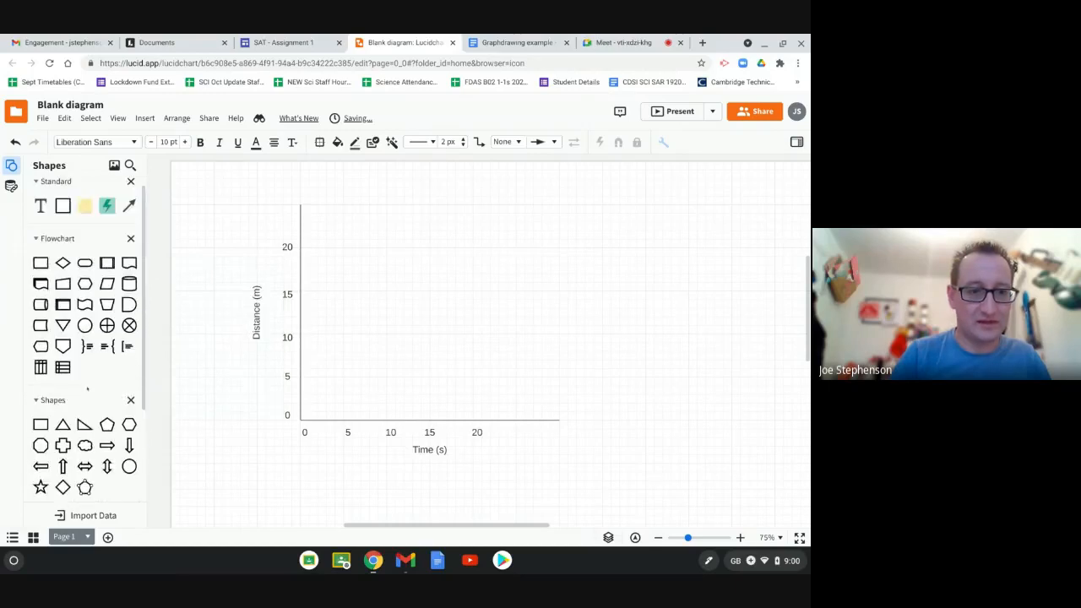
{"action": "scroll", "coordinate": [87, 389], "scroll_direction": "up", "scroll_amount": 1}
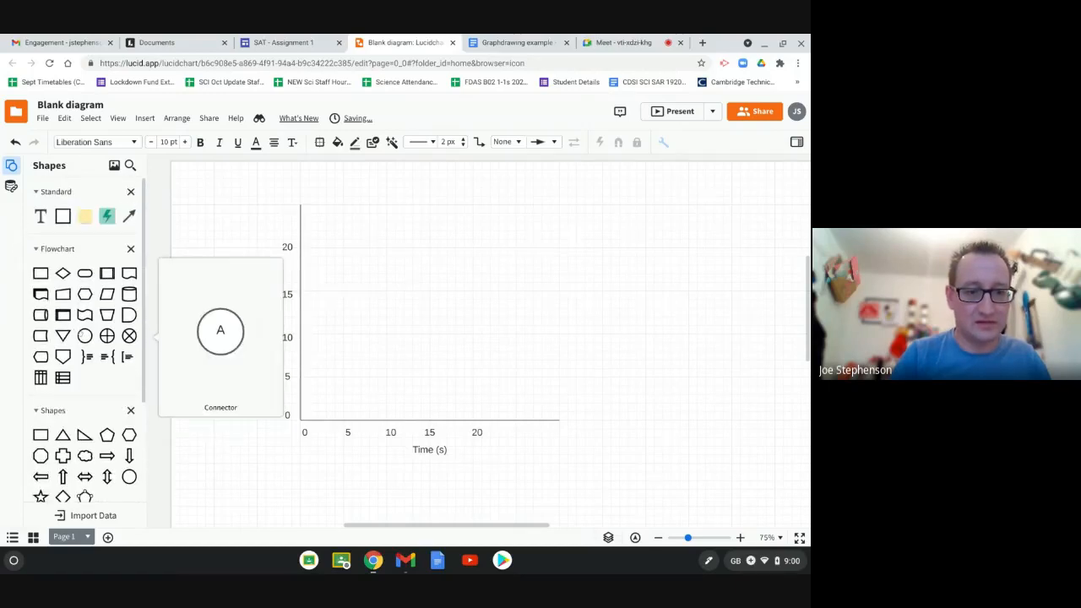
{"action": "left_click_drag", "start_coordinate": [84, 335], "coordinate": [480, 283]}
{"action": "key", "text": "ctrl+z"}
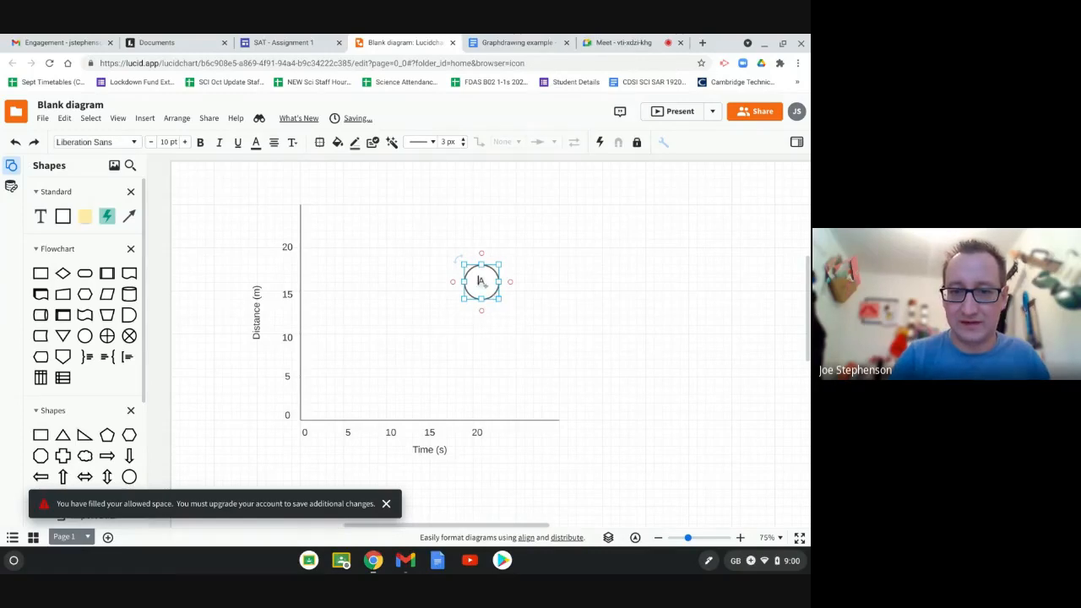
{"action": "left_click", "coordinate": [534, 328]}
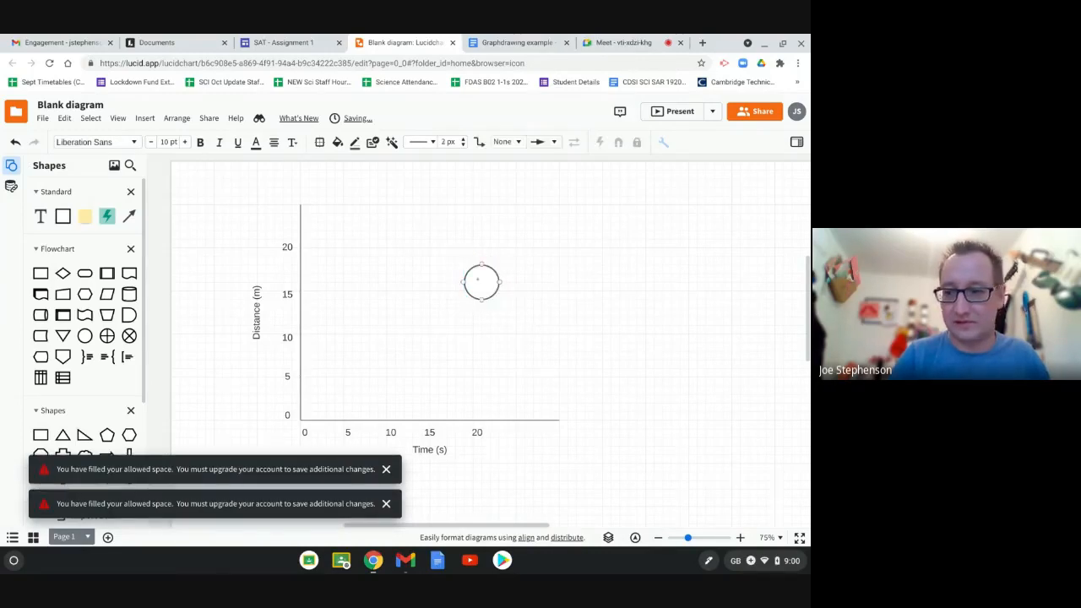
{"action": "left_click", "coordinate": [487, 287]}
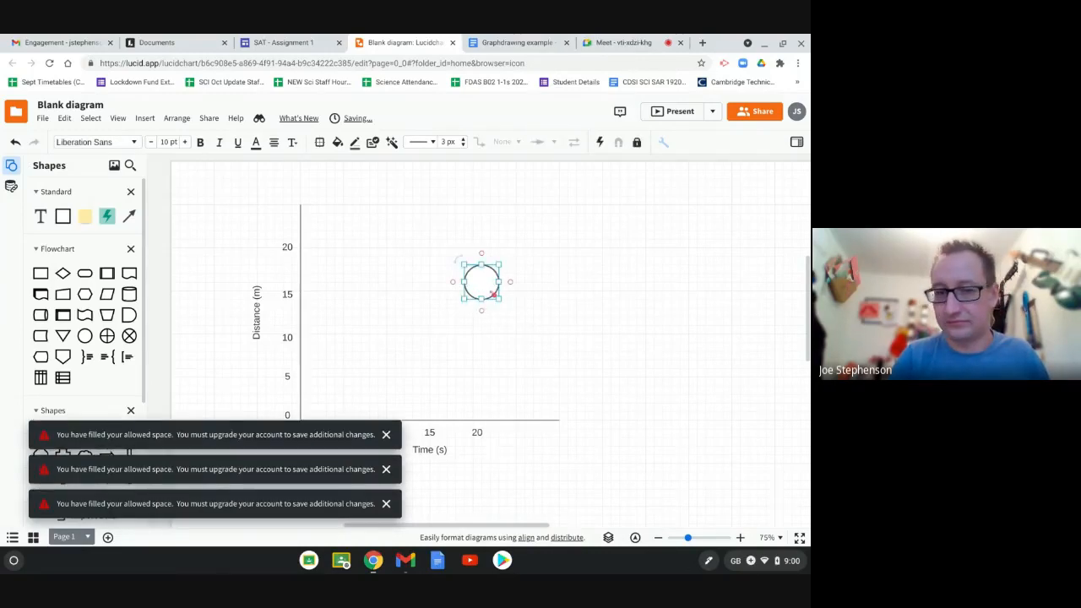
{"action": "left_click_drag", "start_coordinate": [499, 297], "coordinate": [470, 270]}
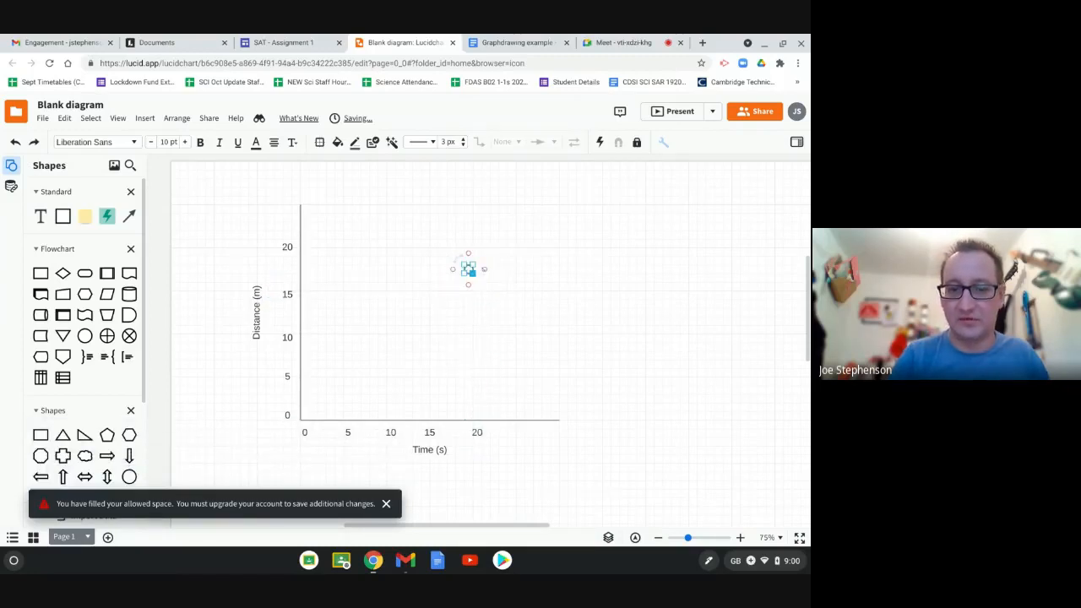
- Check the walk's distance and time in the "Graphdrawing example" document, and move the circle marker to 20 m and 18 s on the Lucidchart graph
{"action": "left_click", "coordinate": [518, 46]}
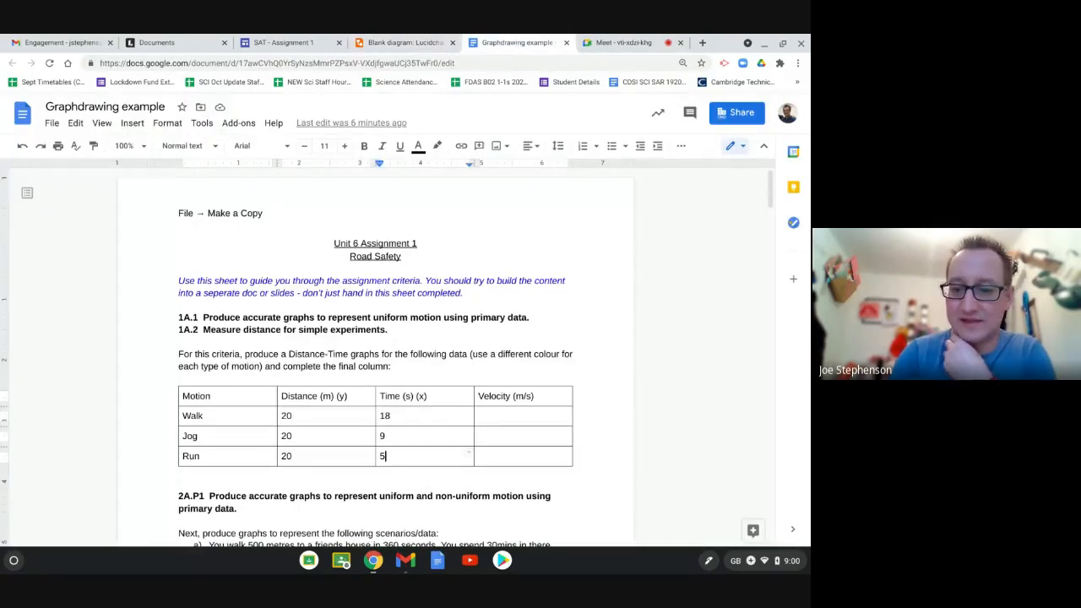
{"action": "left_click", "coordinate": [709, 561]}
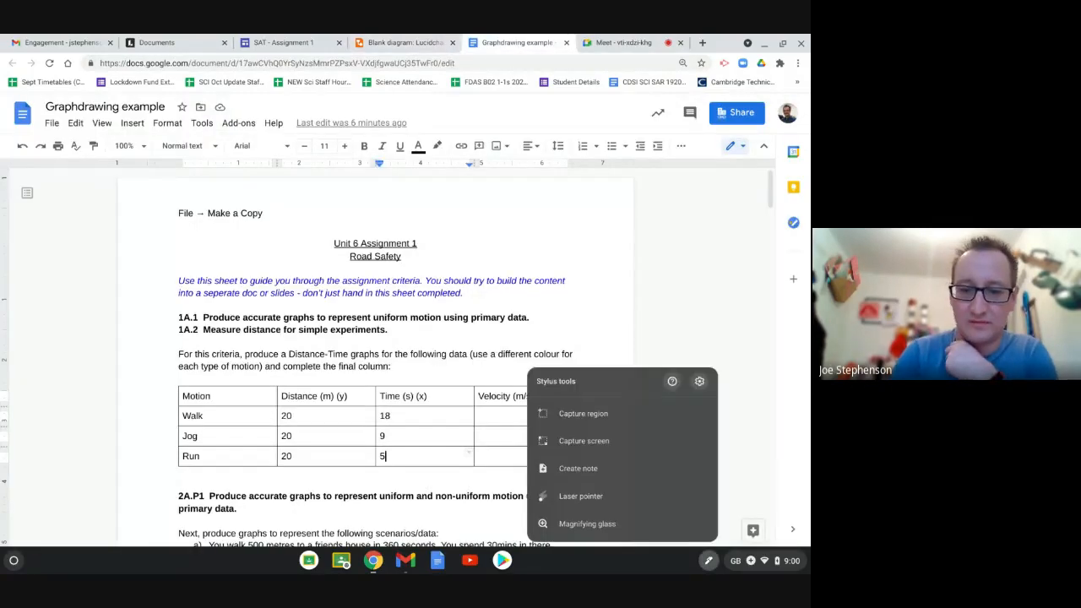
{"action": "left_click", "coordinate": [580, 497]}
{"action": "left_click_drag", "start_coordinate": [286, 409], "coordinate": [282, 406]}
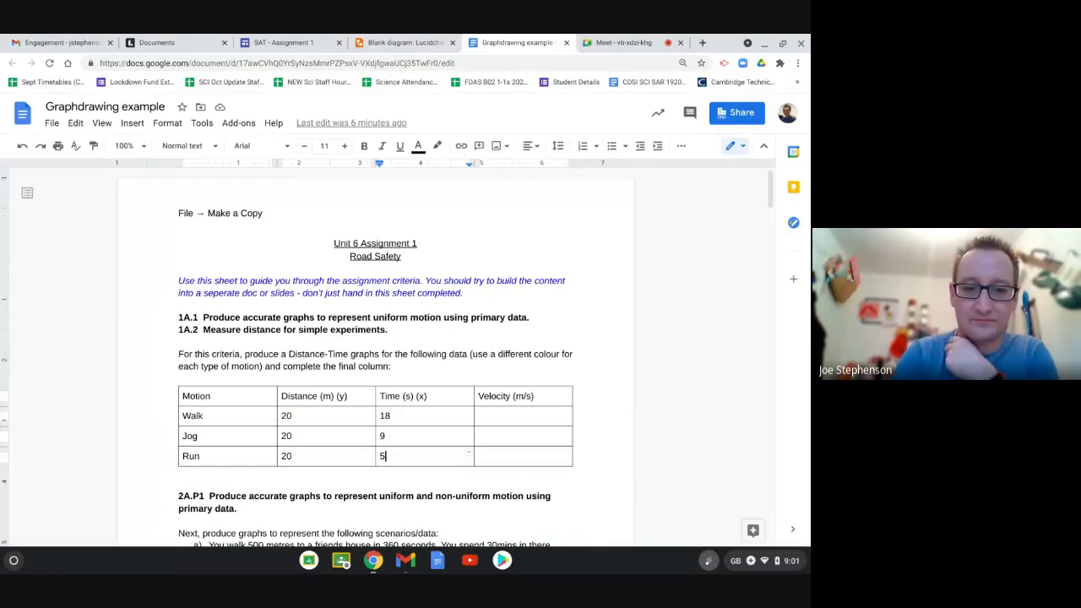
{"action": "mouse_move", "coordinate": [387, 408]}
{"action": "left_mouse_down"}
{"action": "mouse_move", "coordinate": [391, 420]}
{"action": "mouse_move", "coordinate": [384, 406]}
{"action": "left_mouse_up"}
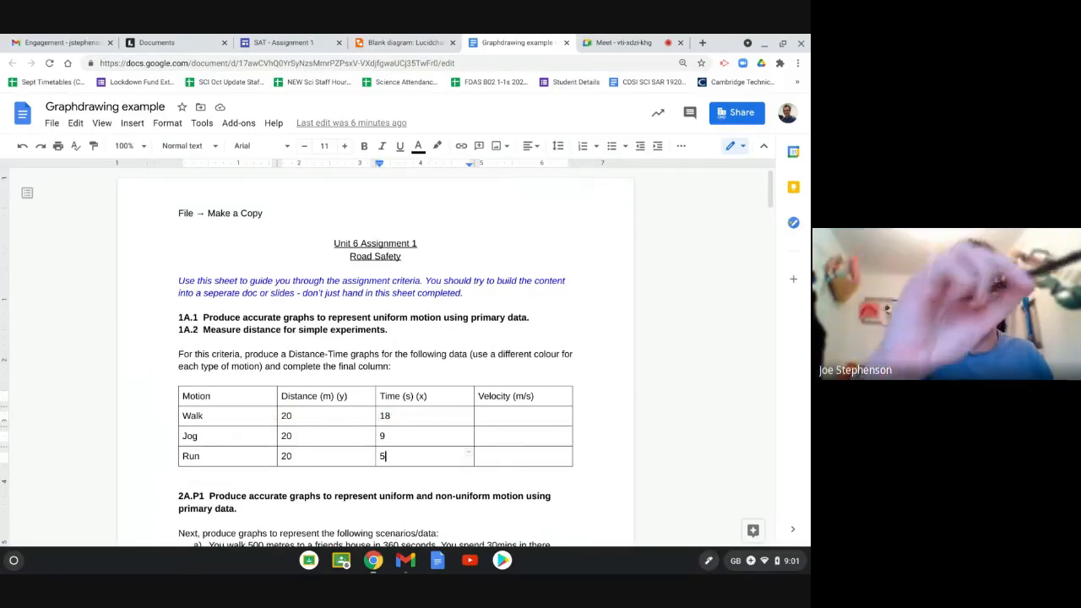
{"action": "left_click", "coordinate": [405, 43]}
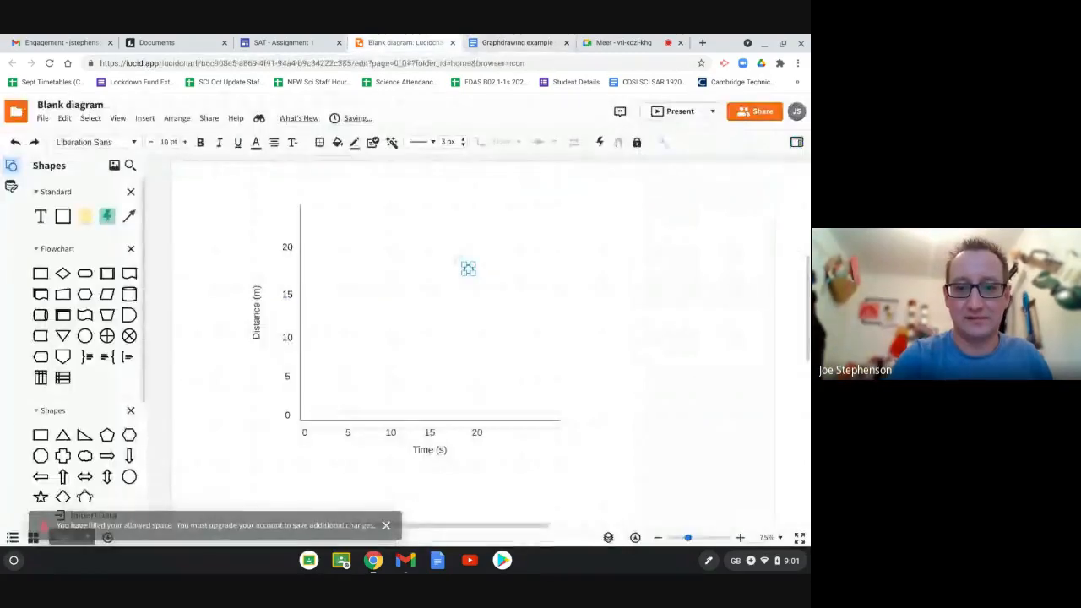
{"action": "left_click_drag", "start_coordinate": [468, 269], "coordinate": [460, 248]}
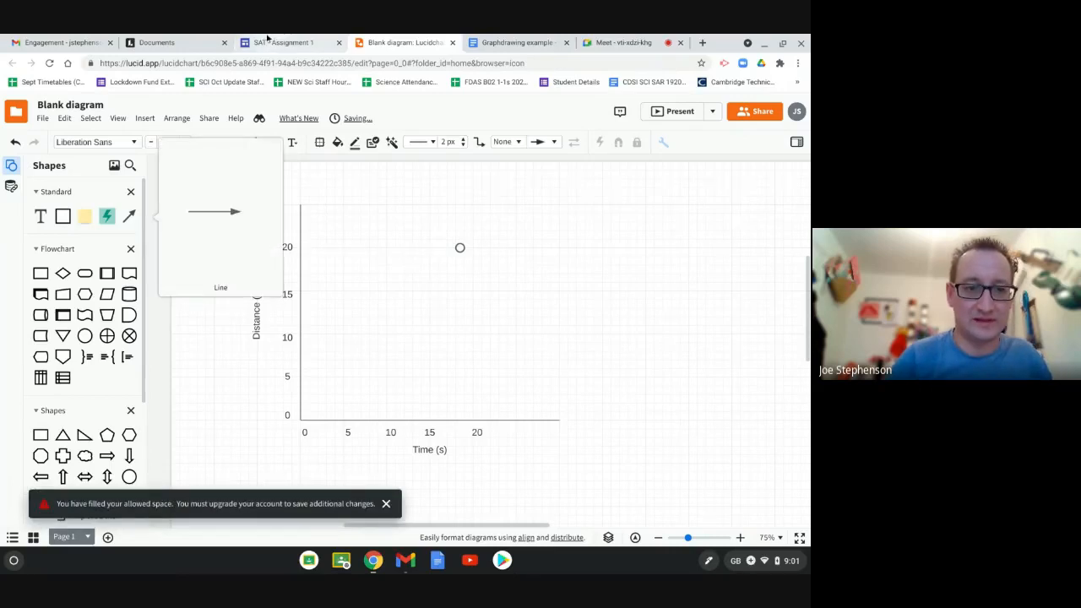
- Try to join the circle marker to the area near the origin with a green line without arrowheads, and delete the line
{"action": "left_click_drag", "start_coordinate": [129, 216], "coordinate": [416, 325]}
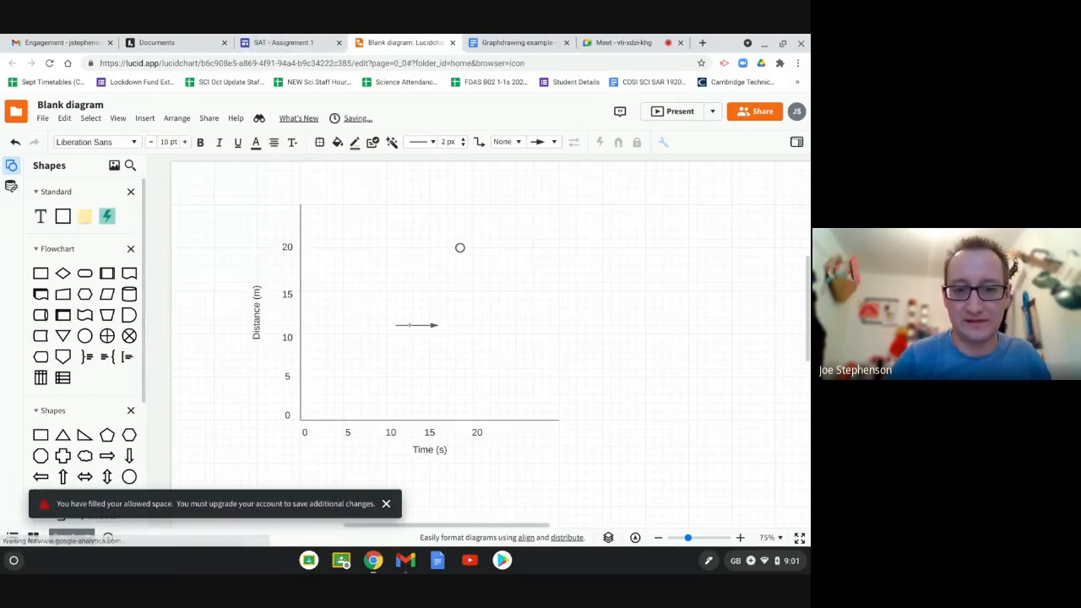
{"action": "left_click", "coordinate": [545, 142]}
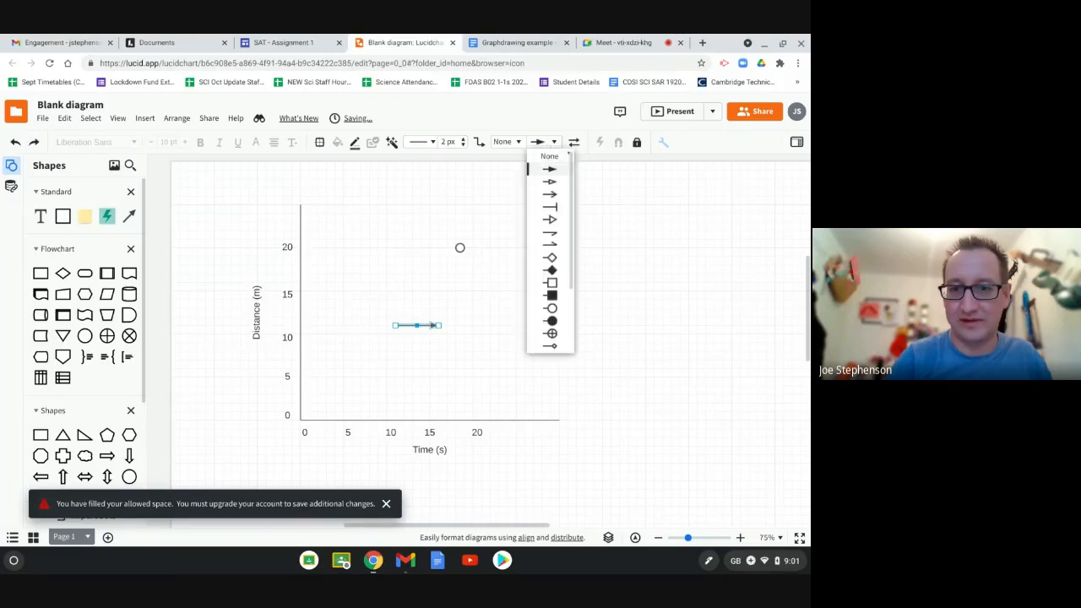
{"action": "left_click", "coordinate": [548, 158]}
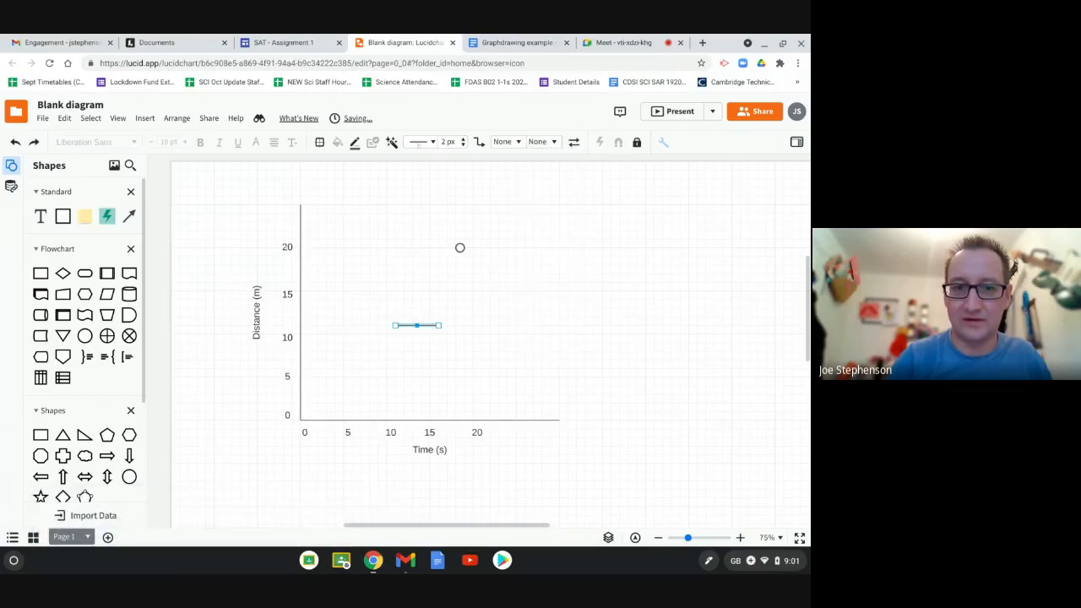
{"action": "left_click", "coordinate": [355, 142]}
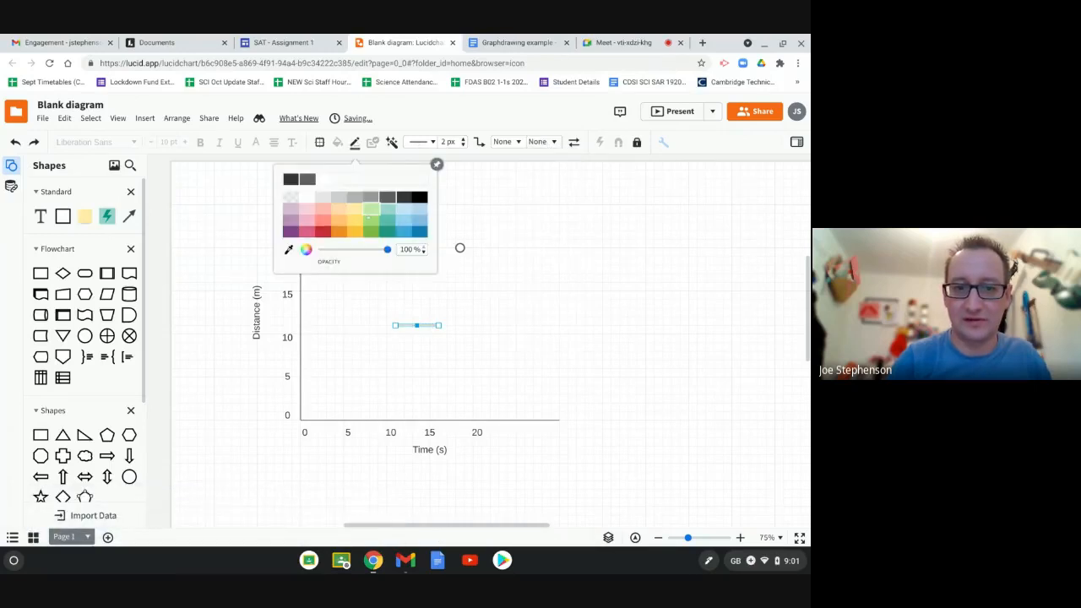
{"action": "left_click", "coordinate": [371, 231]}
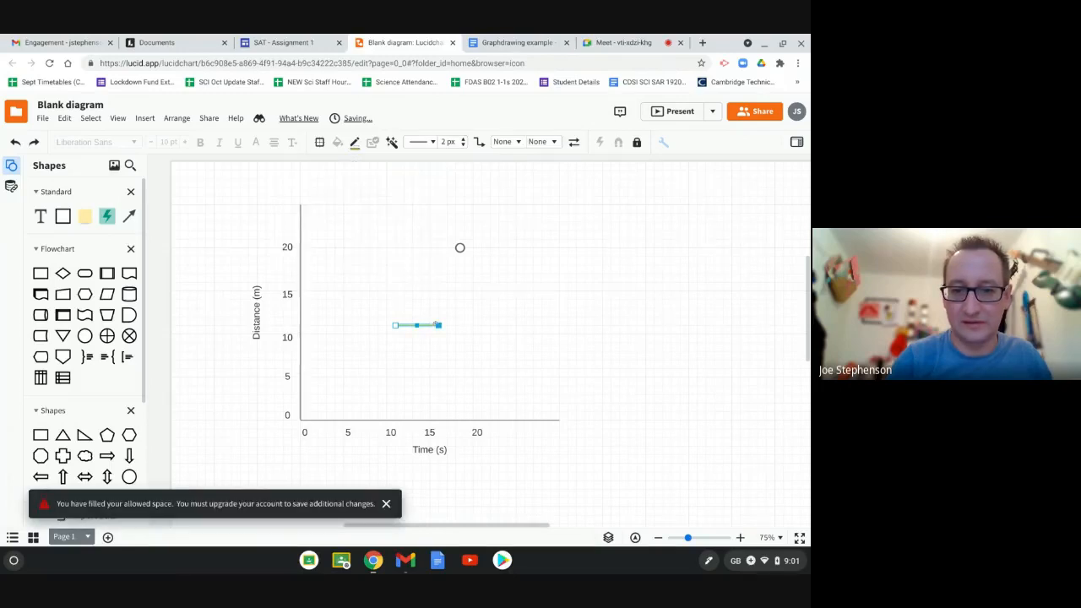
{"action": "left_click_drag", "start_coordinate": [438, 325], "coordinate": [459, 247]}
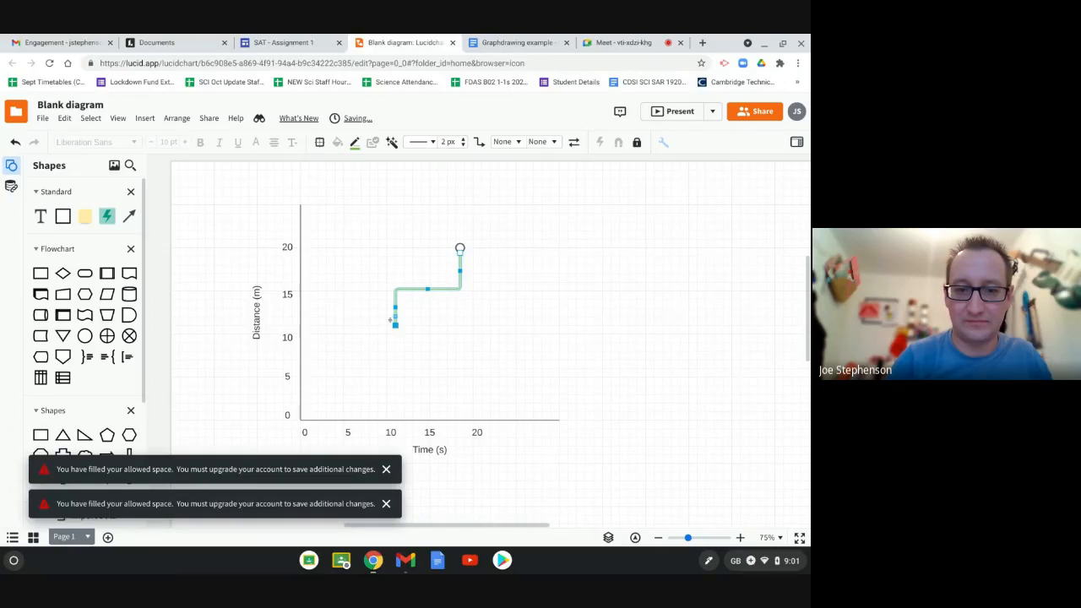
{"action": "left_click_drag", "start_coordinate": [395, 326], "coordinate": [320, 397]}
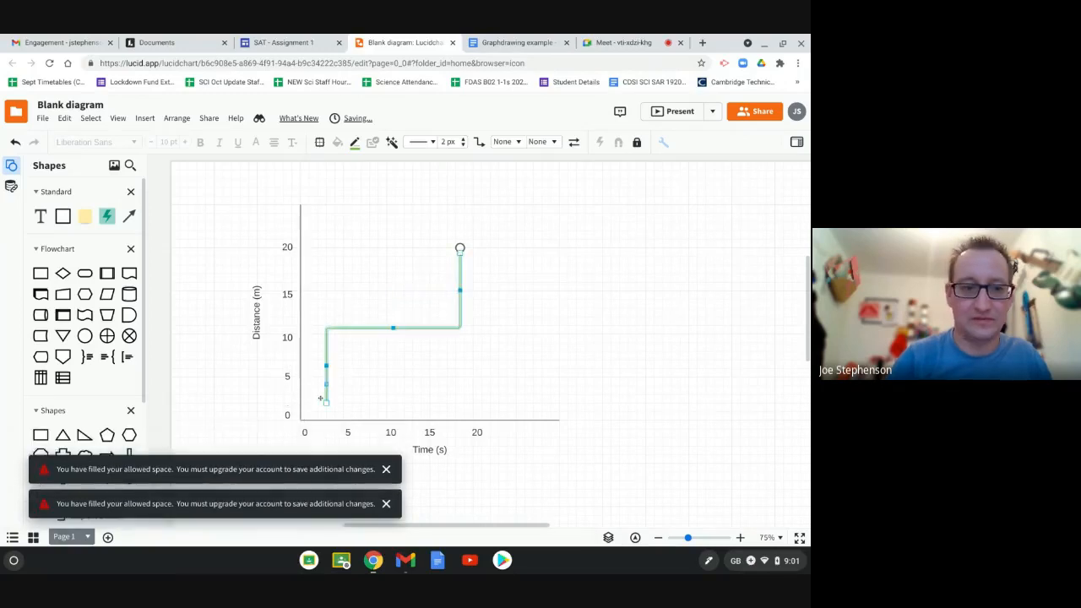
{"action": "key", "text": "Delete"}
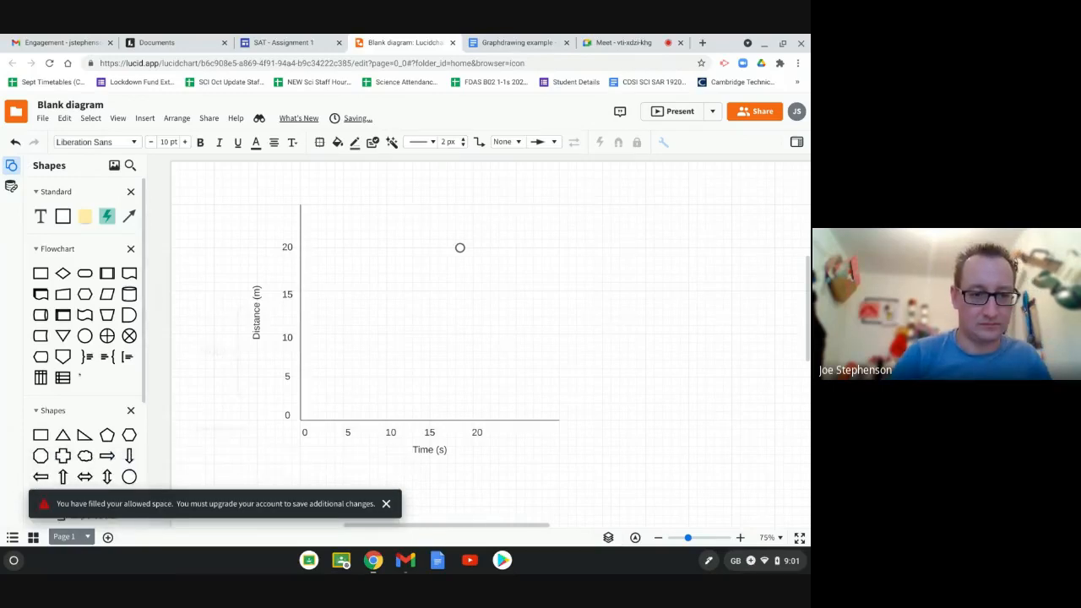
- Place a new horizontal arrow line in the middle of the graph area
{"action": "scroll", "coordinate": [85, 372], "scroll_direction": "down", "scroll_amount": 2}
{"action": "scroll", "coordinate": [85, 372], "scroll_direction": "up", "scroll_amount": 2}
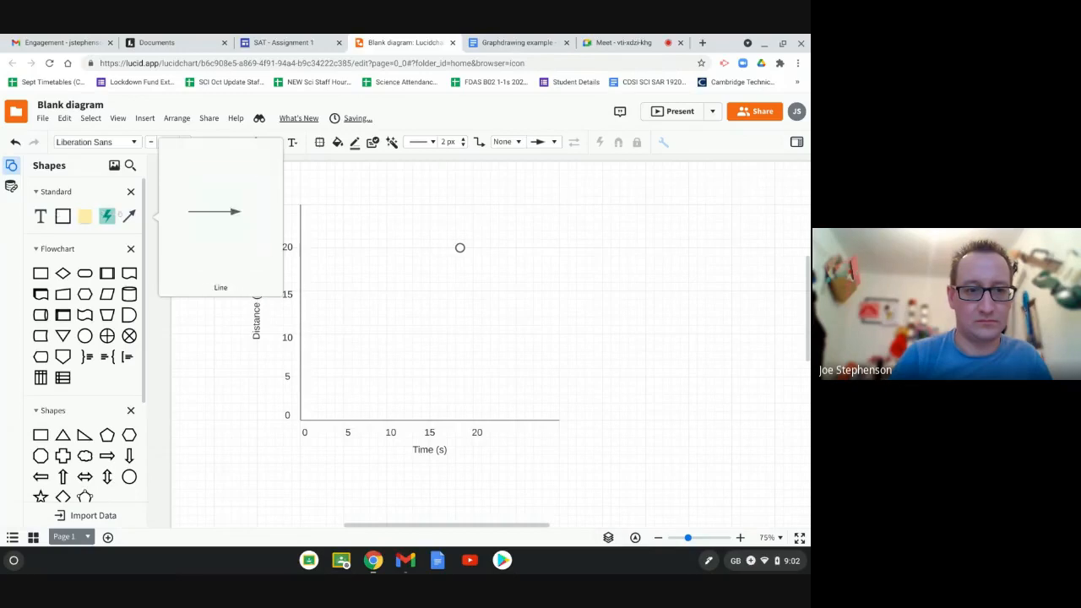
{"action": "left_click_drag", "start_coordinate": [129, 216], "coordinate": [409, 325]}
{"action": "right_click", "coordinate": [411, 325]}
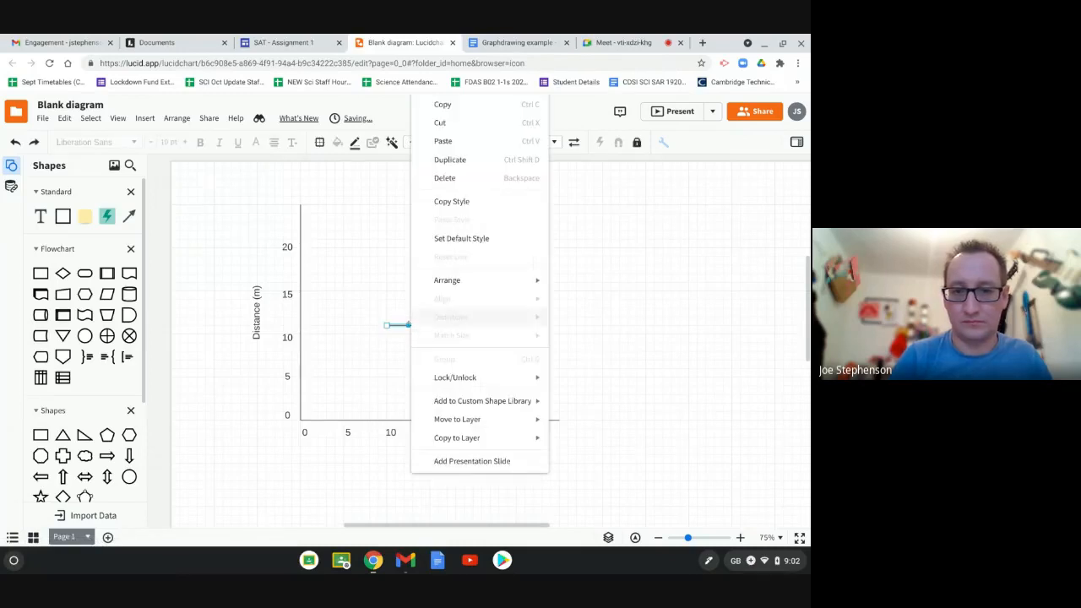
{"action": "mouse_move", "coordinate": [461, 378]}
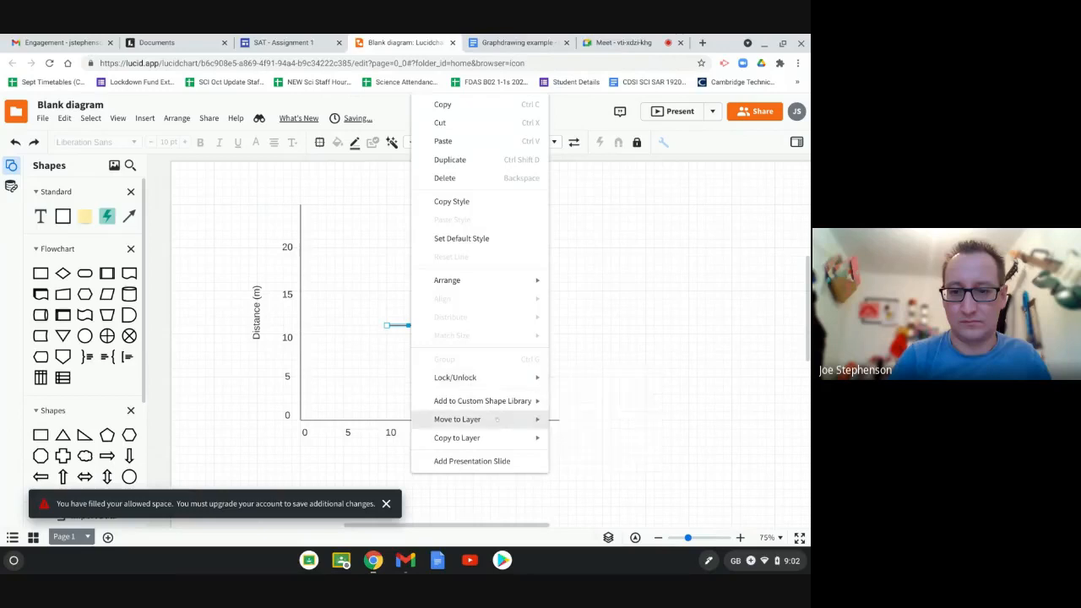
{"action": "mouse_move", "coordinate": [469, 420]}
{"action": "mouse_move", "coordinate": [475, 401]}
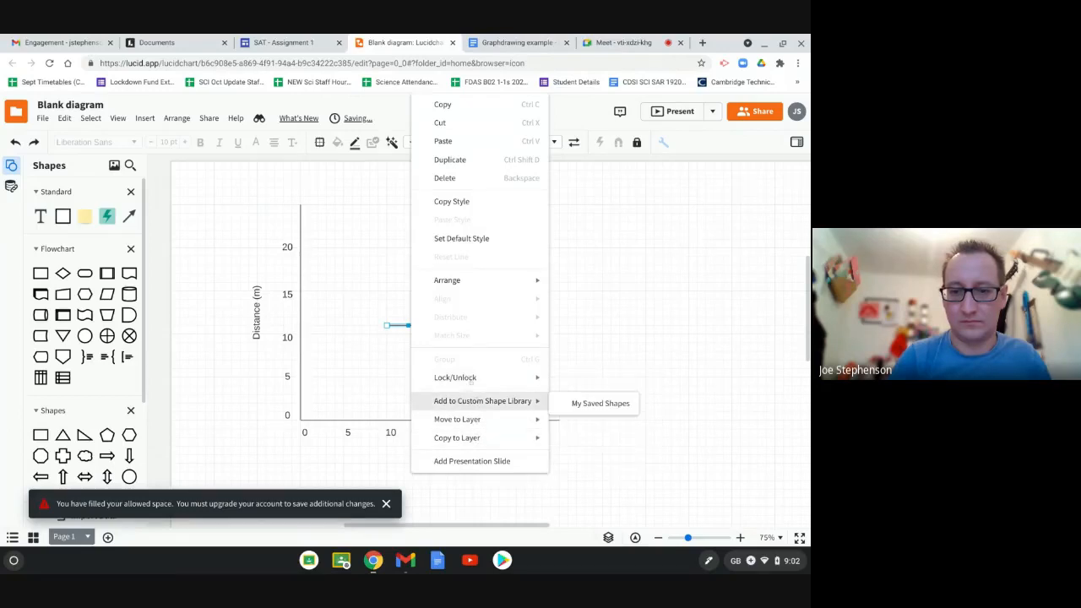
{"action": "left_click", "coordinate": [367, 275]}
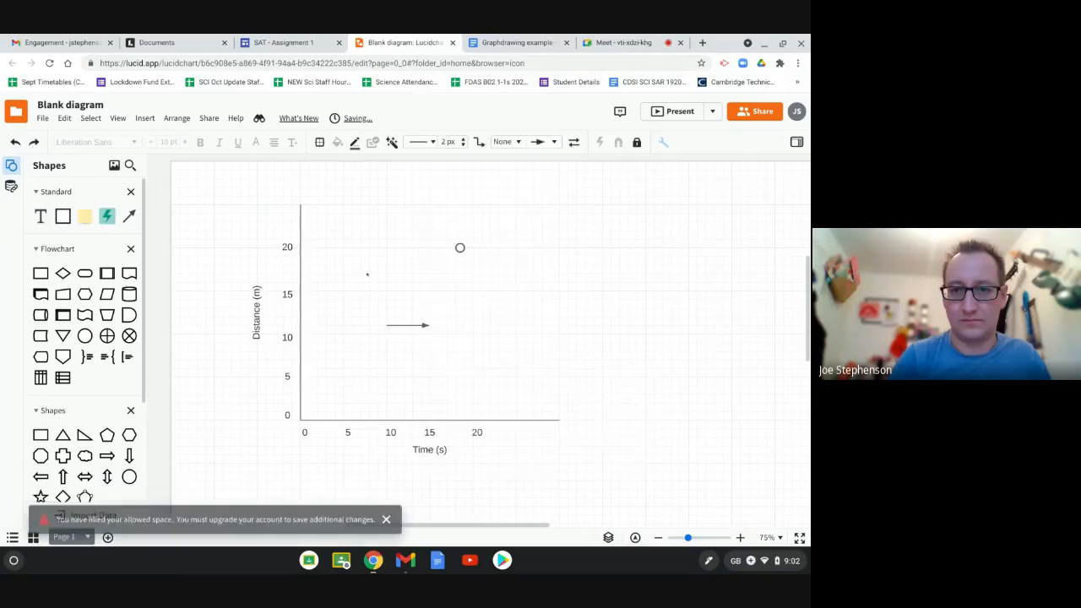
- Raise the line's arrowhead end to about 15 m and set the line type to straight
{"action": "left_click", "coordinate": [422, 326]}
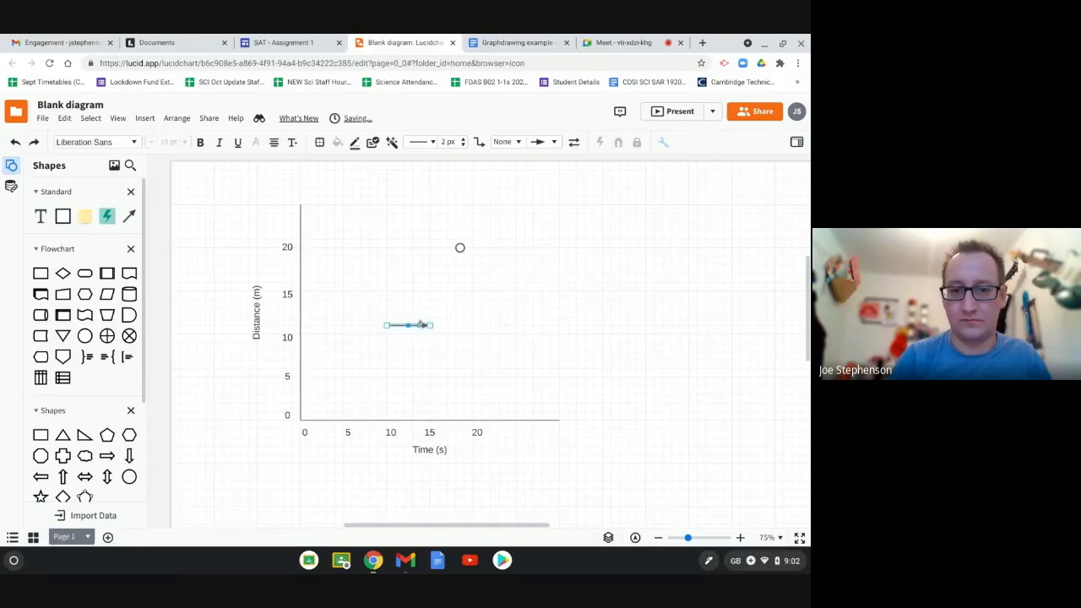
{"action": "left_click_drag", "start_coordinate": [428, 325], "coordinate": [426, 291]}
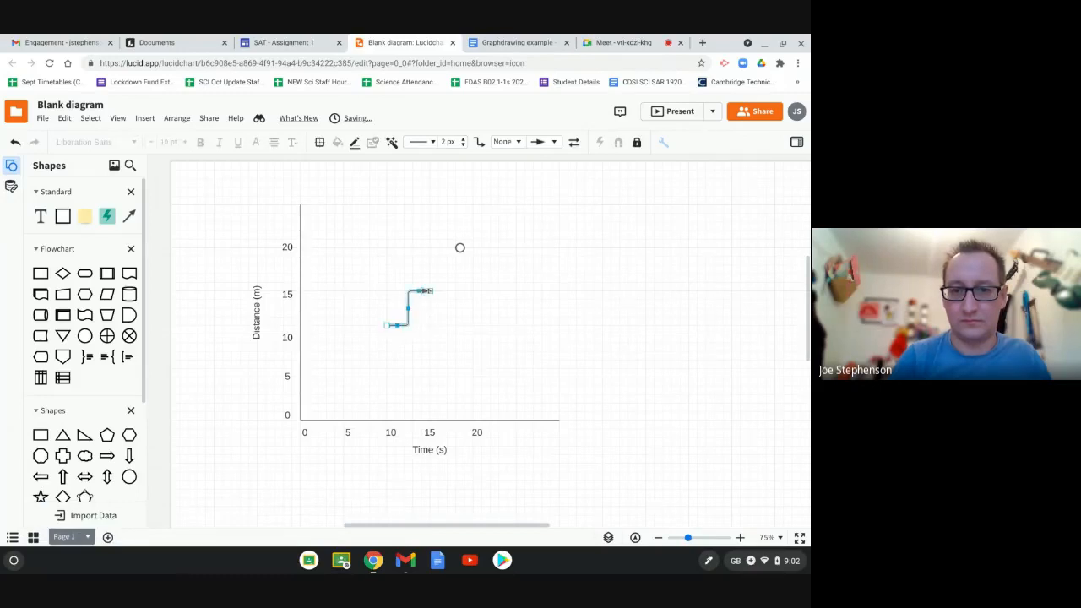
{"action": "left_click", "coordinate": [479, 143]}
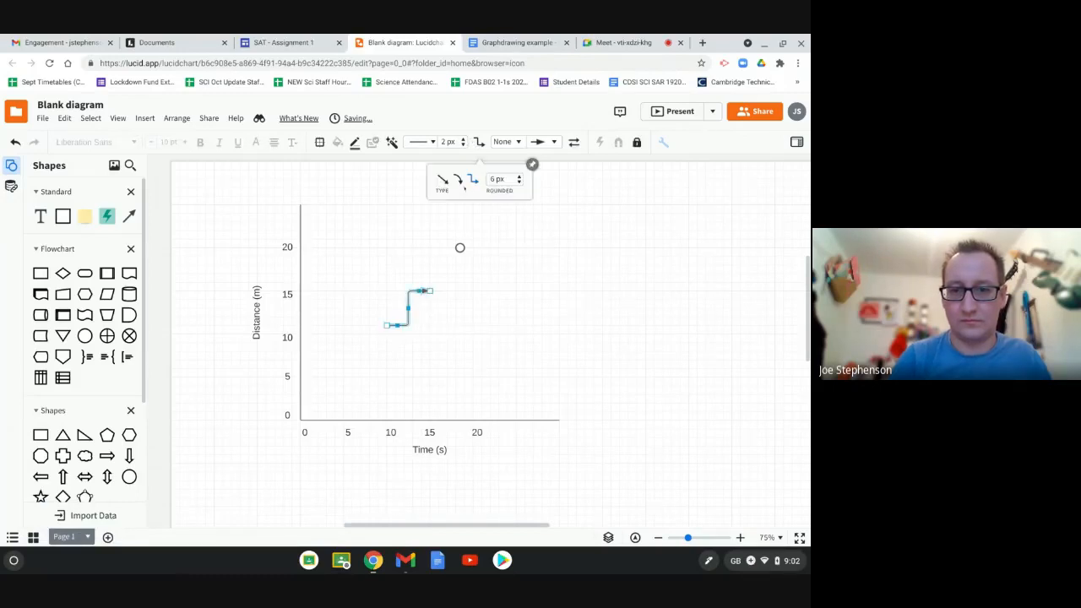
{"action": "left_click", "coordinate": [441, 179]}
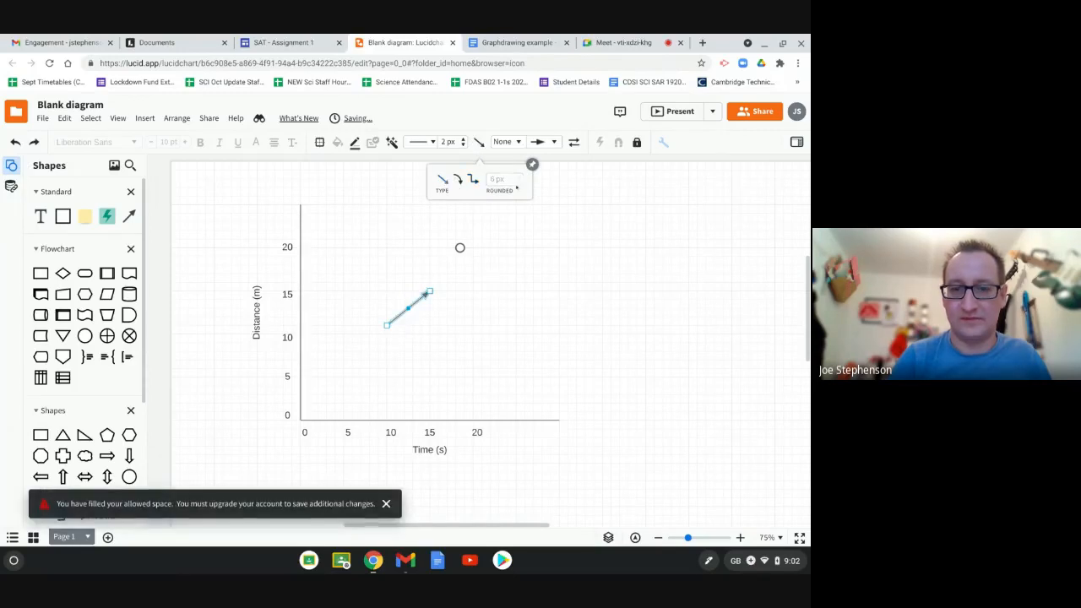
{"action": "left_click", "coordinate": [430, 307]}
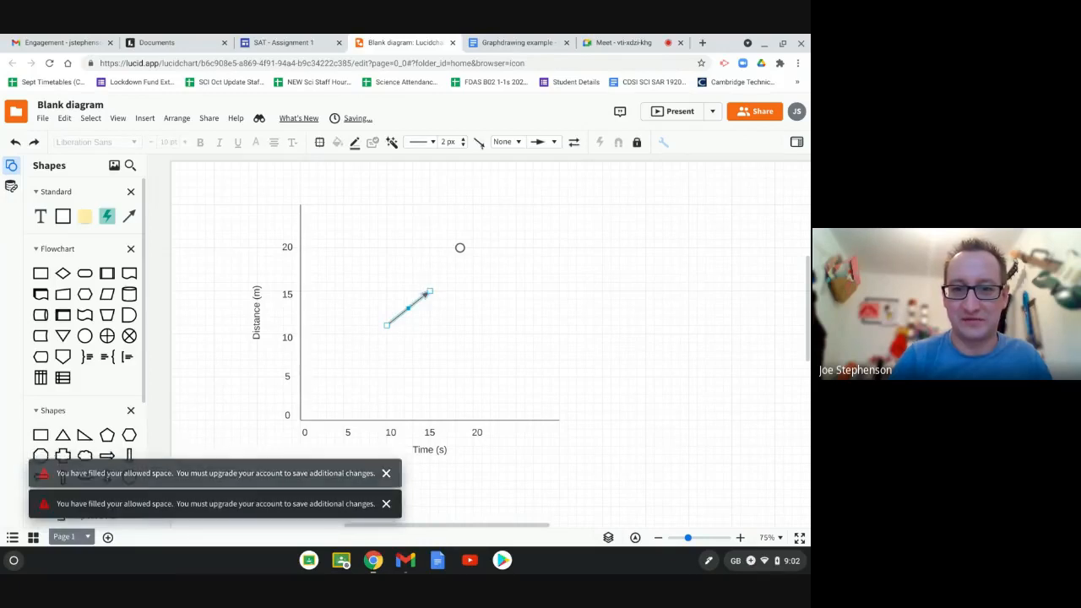
- Stretch the line from the graph's origin to the circle marker at 20 m and 18 s, and set its type to straight
{"action": "left_click", "coordinate": [479, 143]}
{"action": "left_click", "coordinate": [473, 180]}
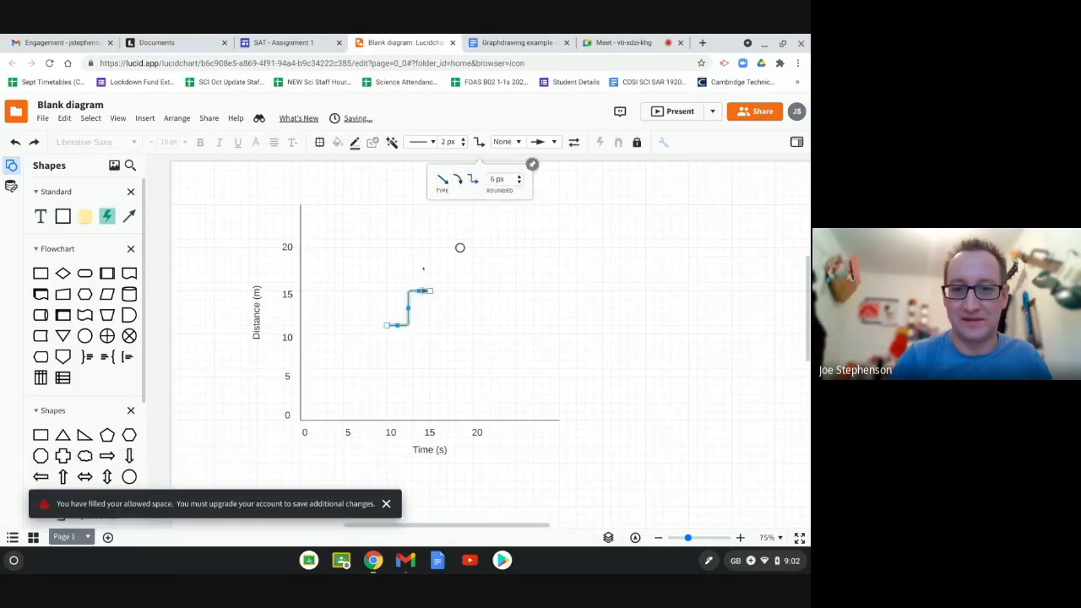
{"action": "left_click", "coordinate": [422, 296]}
{"action": "left_click", "coordinate": [429, 291]}
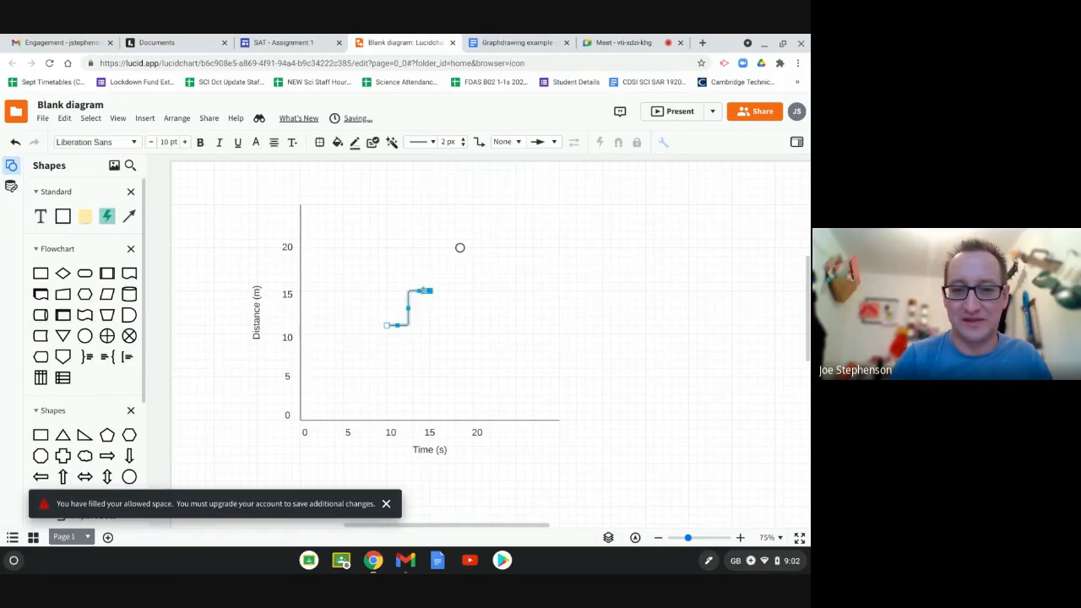
{"action": "left_click_drag", "start_coordinate": [430, 291], "coordinate": [460, 248]}
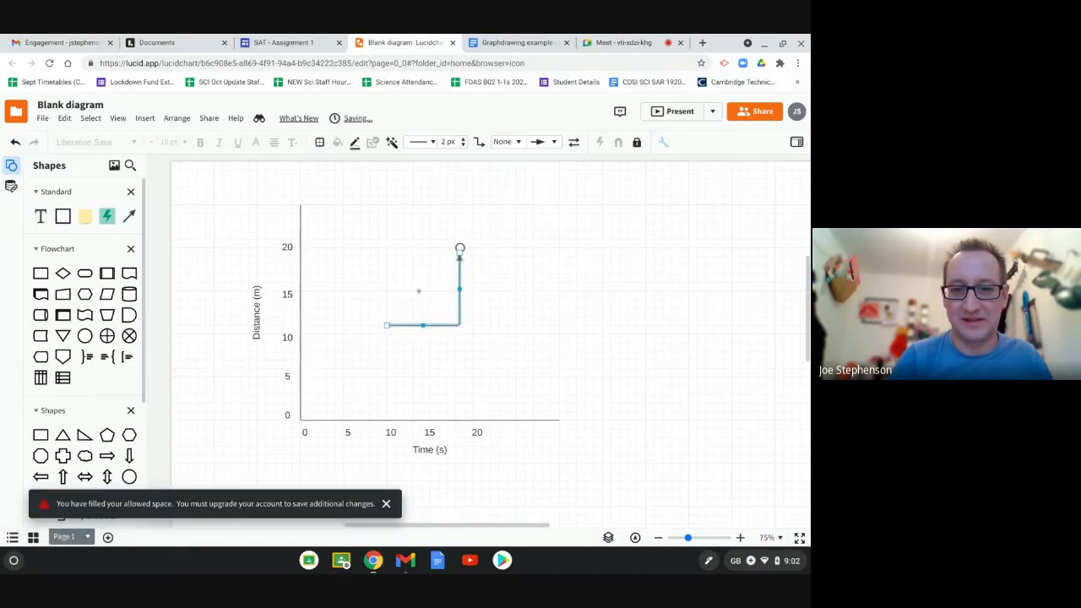
{"action": "left_click_drag", "start_coordinate": [386, 323], "coordinate": [305, 420]}
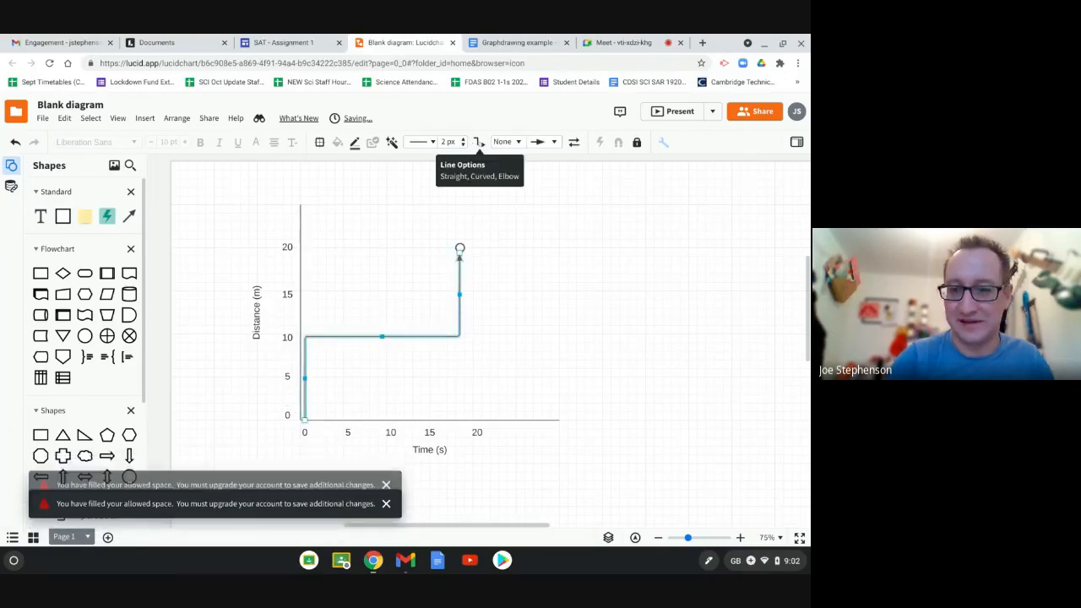
{"action": "left_click", "coordinate": [478, 142]}
{"action": "left_click", "coordinate": [442, 180]}
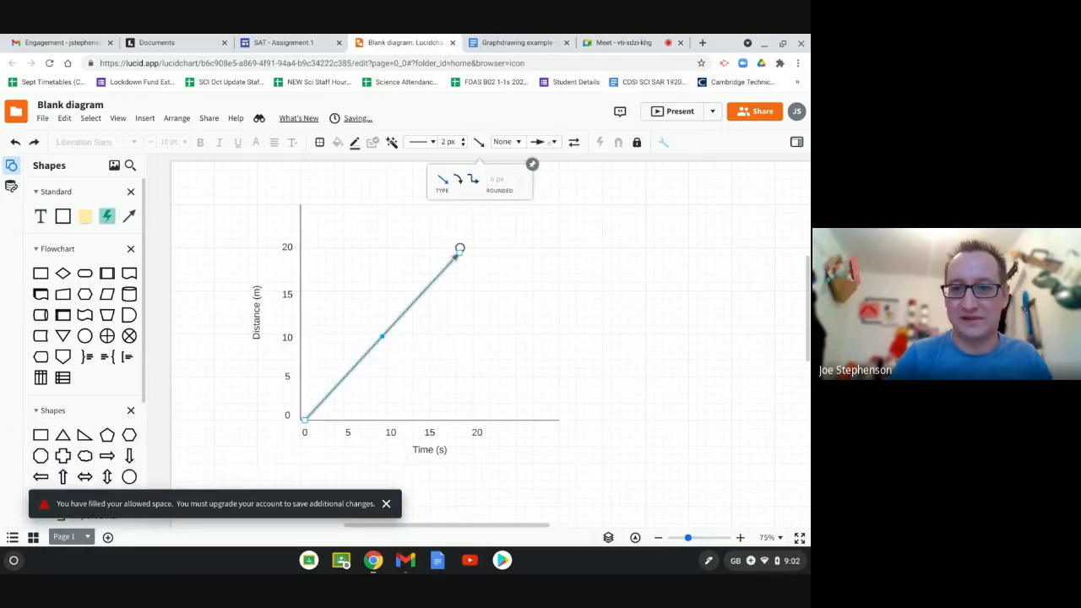
- Remove the arrowhead from the line between the origin and the circle marker, and colour the line green
{"action": "left_click", "coordinate": [546, 142]}
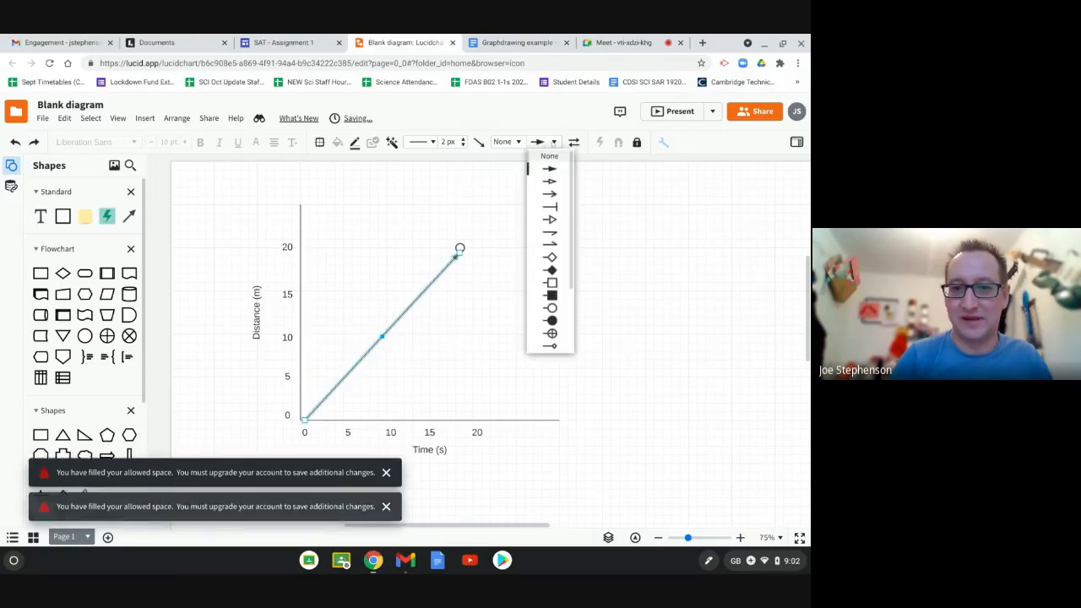
{"action": "left_click", "coordinate": [549, 169]}
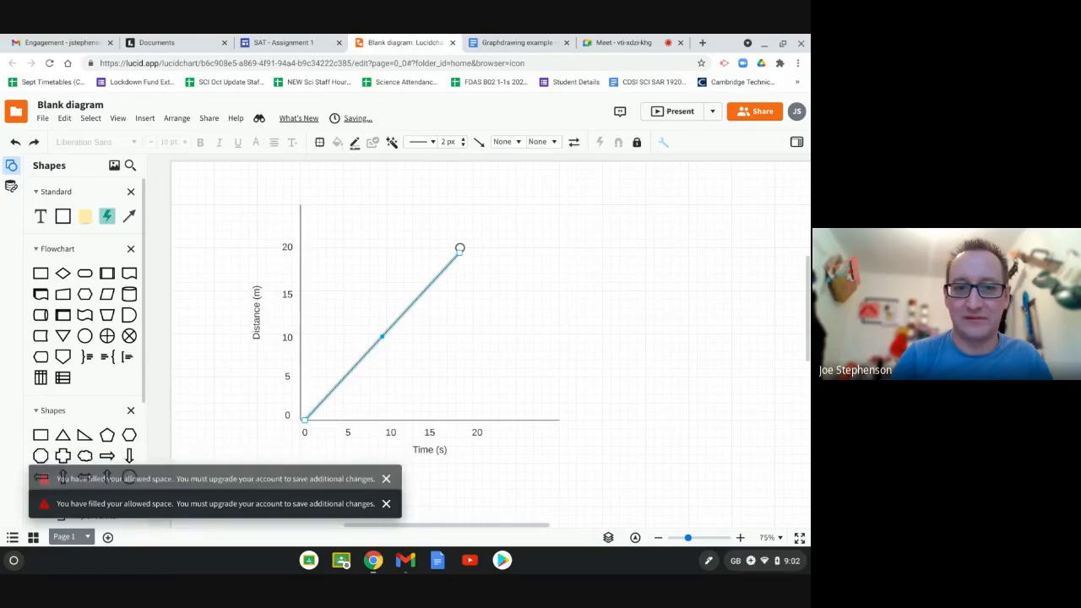
{"action": "left_click", "coordinate": [355, 142]}
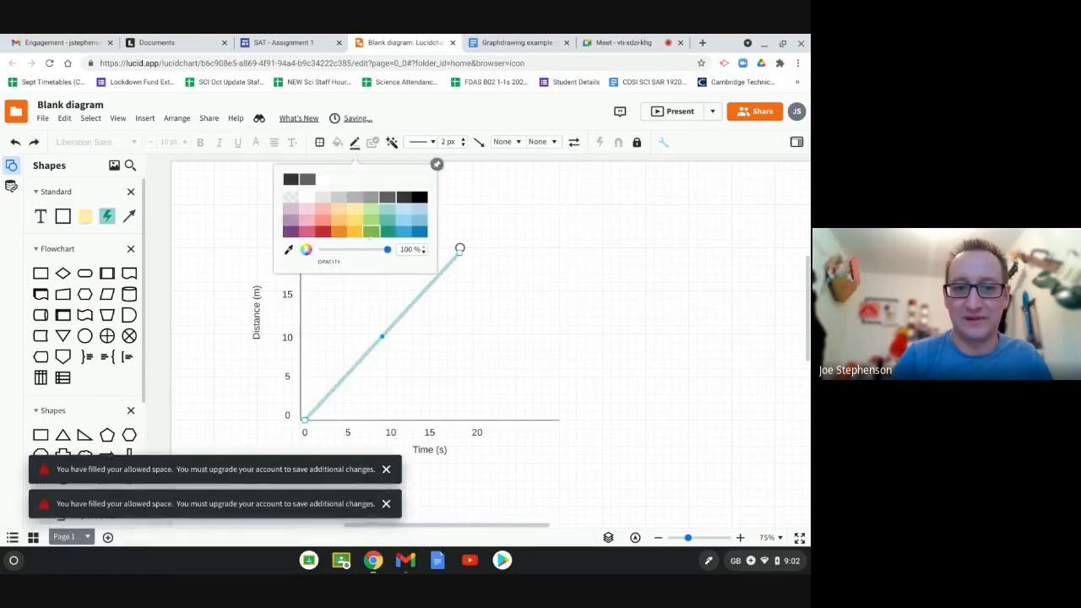
{"action": "left_click", "coordinate": [371, 231]}
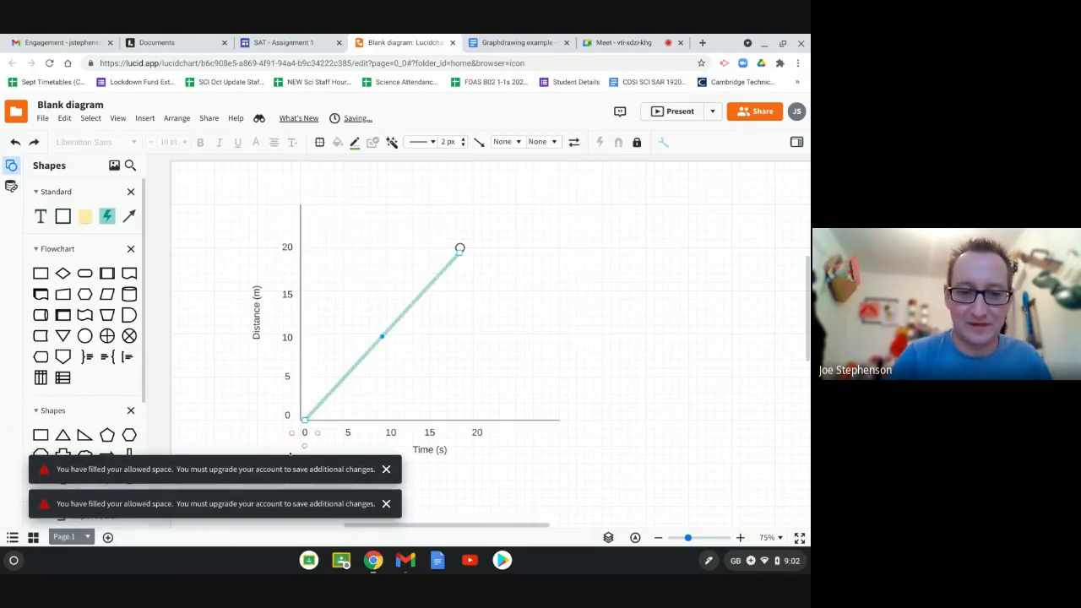
- Align the green line's ends with the axes' corner and the 20 m level at about 18 s, and delete the circle marker
{"action": "left_click_drag", "start_coordinate": [305, 420], "coordinate": [301, 419]}
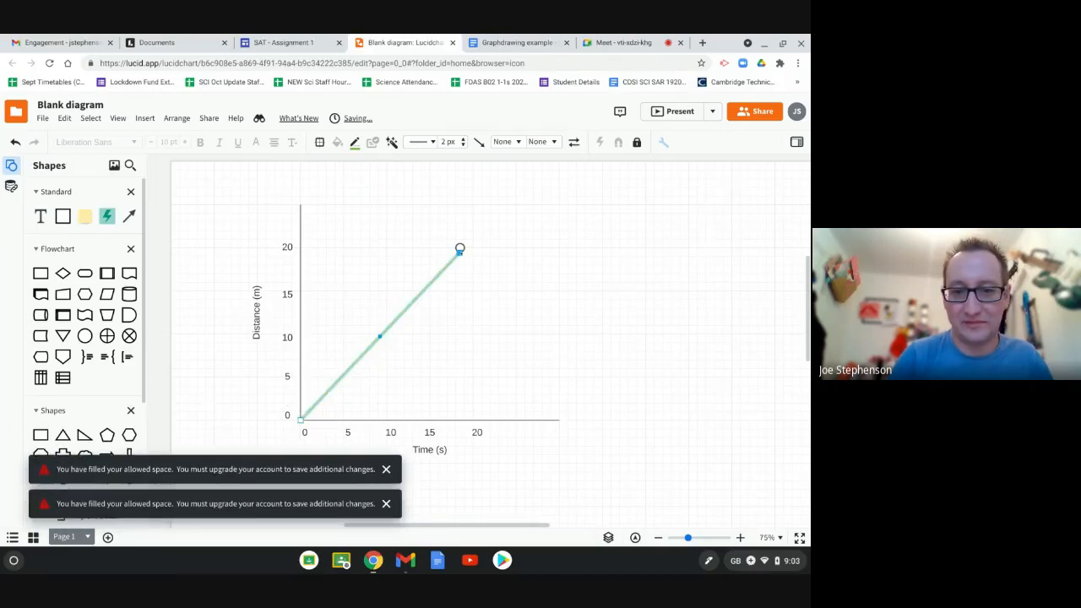
{"action": "left_click_drag", "start_coordinate": [460, 248], "coordinate": [461, 247]}
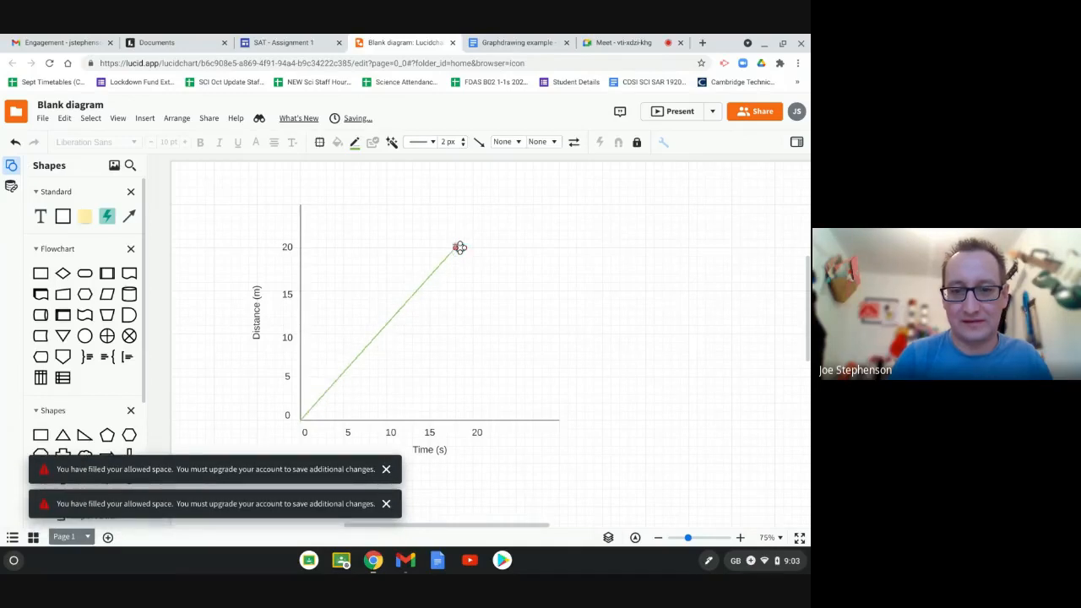
{"action": "left_click", "coordinate": [460, 248]}
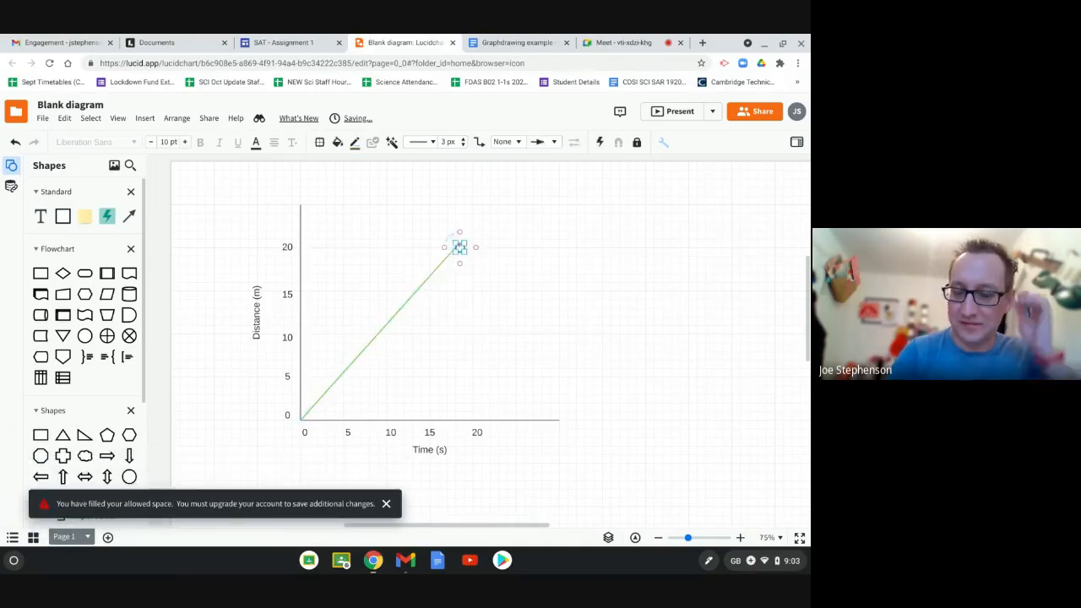
{"action": "key", "text": "Delete"}
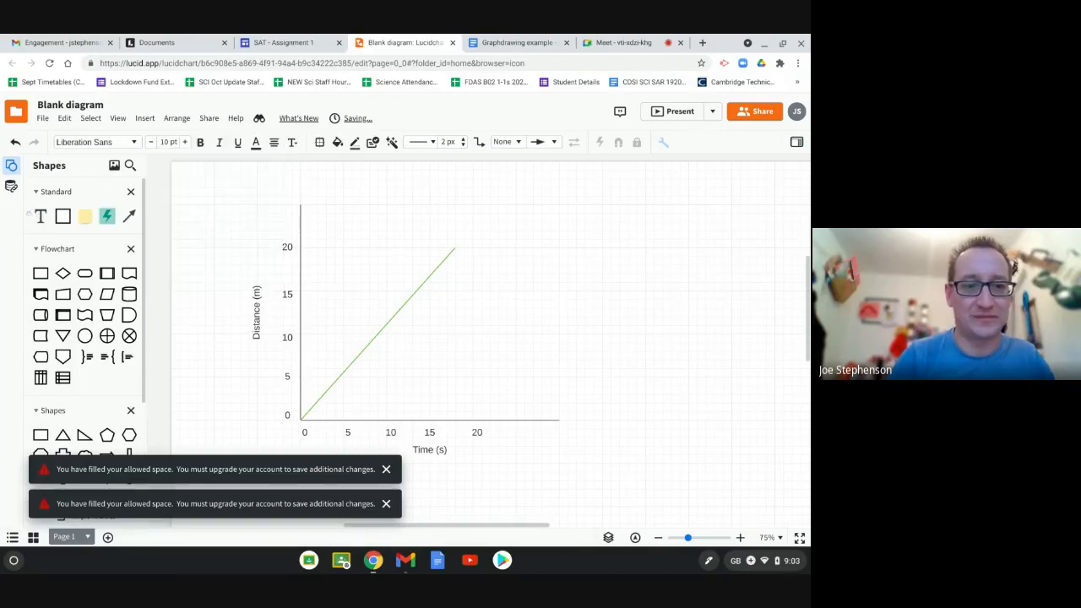
- Add a text label reading "Walk" at the upper end of the green line
{"action": "left_click_drag", "start_coordinate": [41, 216], "coordinate": [467, 242]}
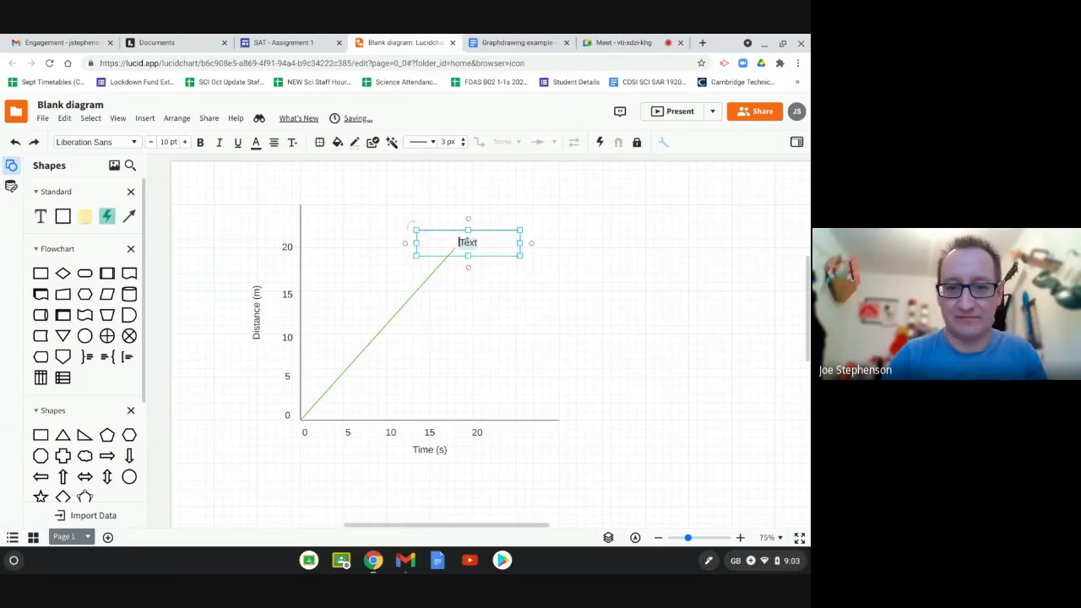
{"action": "left_click", "coordinate": [595, 279]}
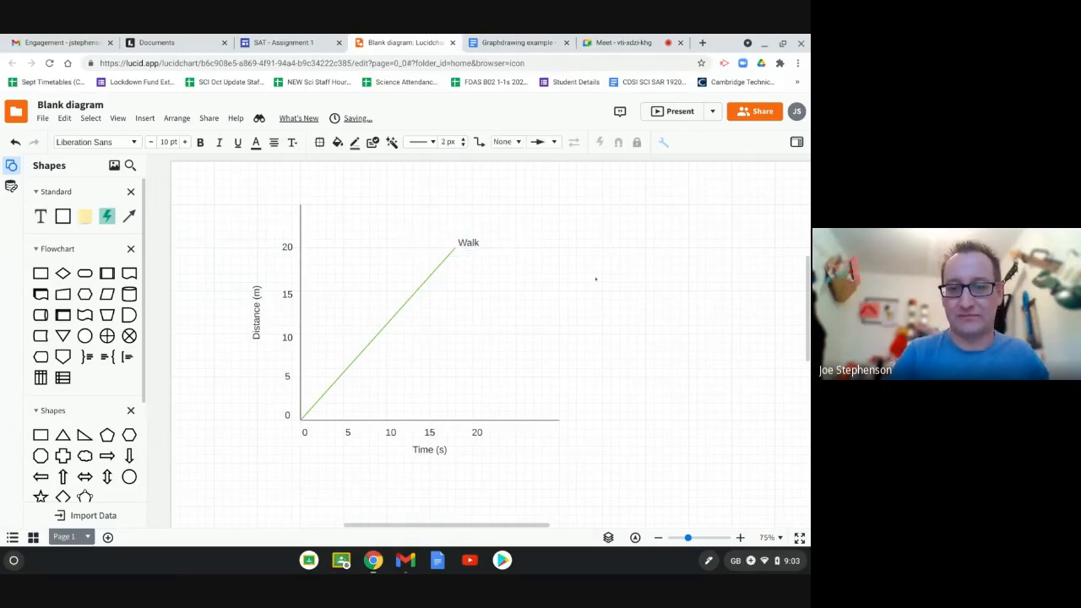
- Check the jog's distance and time in the "Graphdrawing example" document using the laser pointer, and return to the Lucidchart graph
{"action": "left_click", "coordinate": [495, 44]}
{"action": "left_click", "coordinate": [709, 561]}
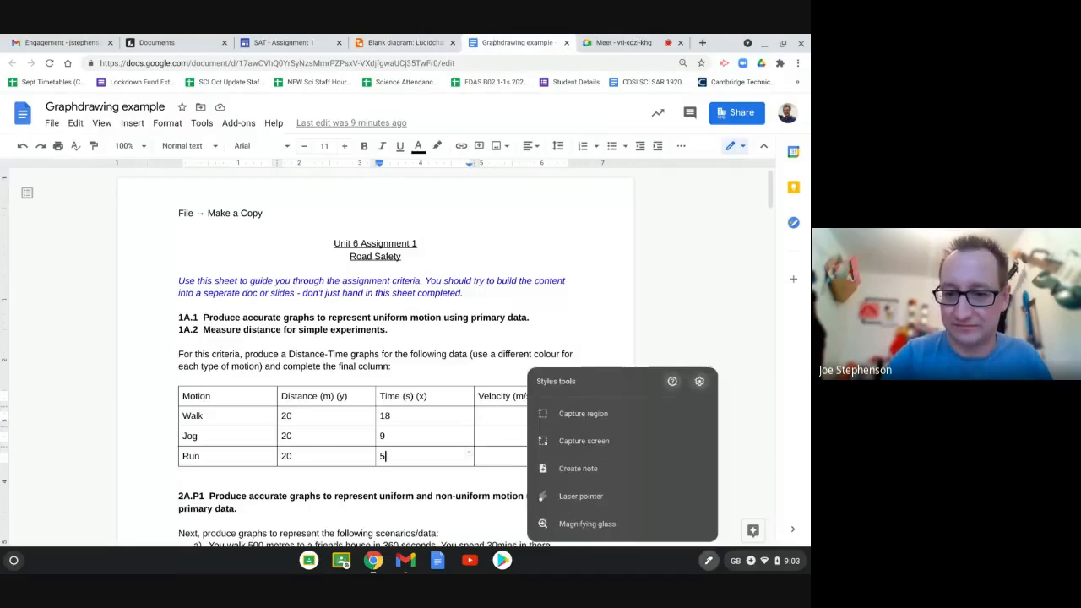
{"action": "left_click", "coordinate": [581, 497]}
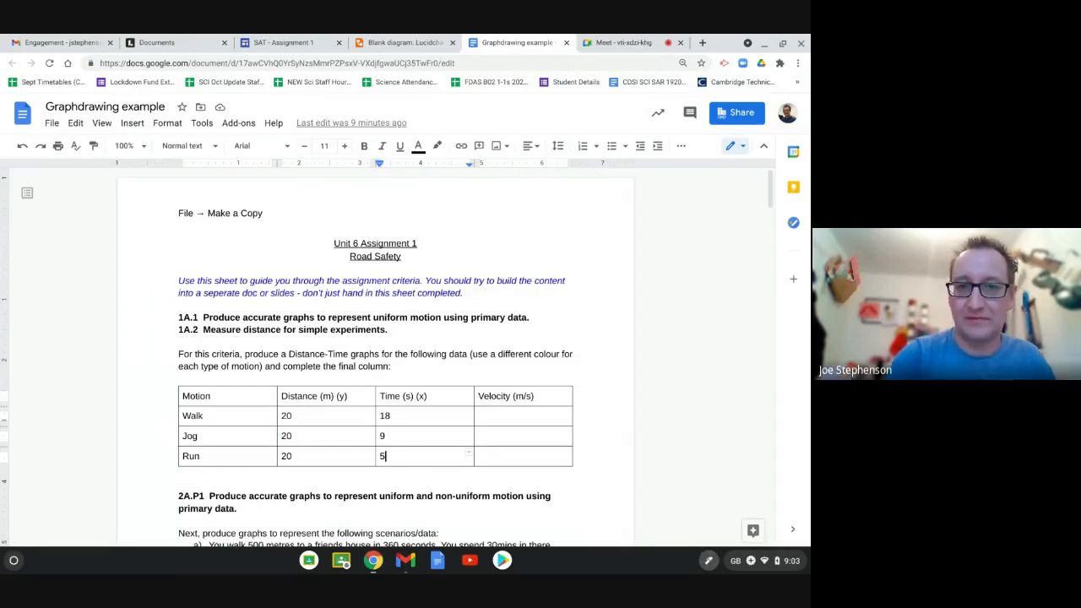
{"action": "left_click", "coordinate": [406, 43]}
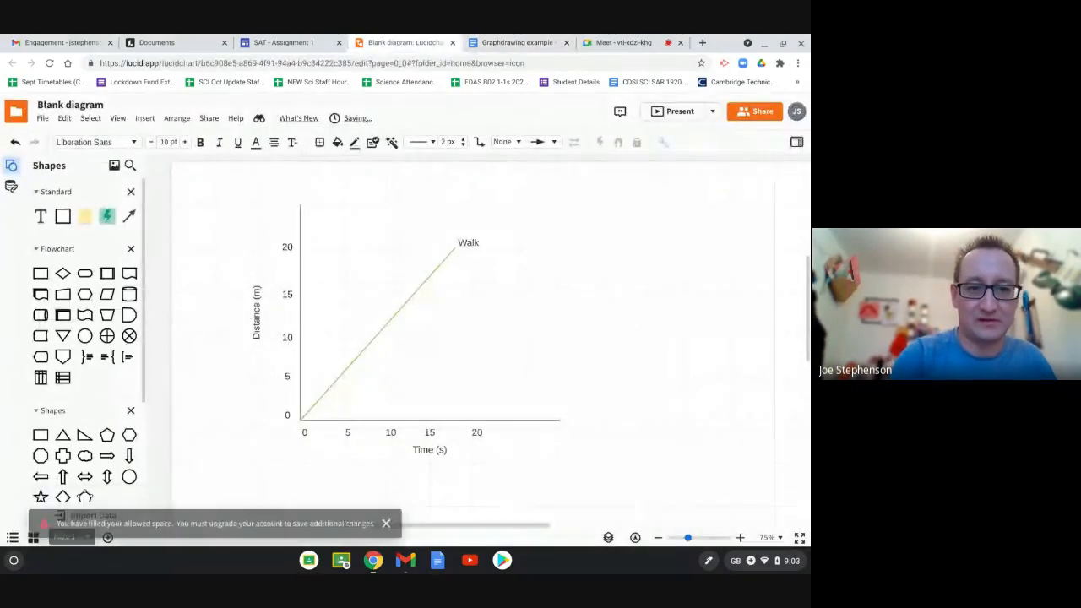
- Duplicate the green walk line and stretch the copy from near the origin to 20 m and about 9 s
{"action": "mouse_move", "coordinate": [129, 217]}
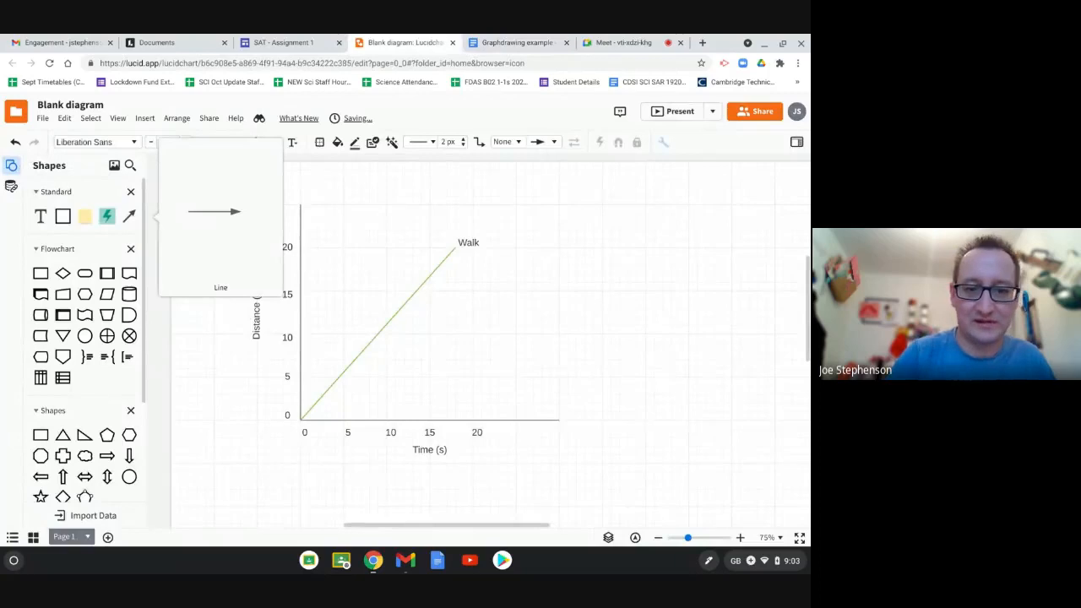
{"action": "left_click", "coordinate": [408, 300]}
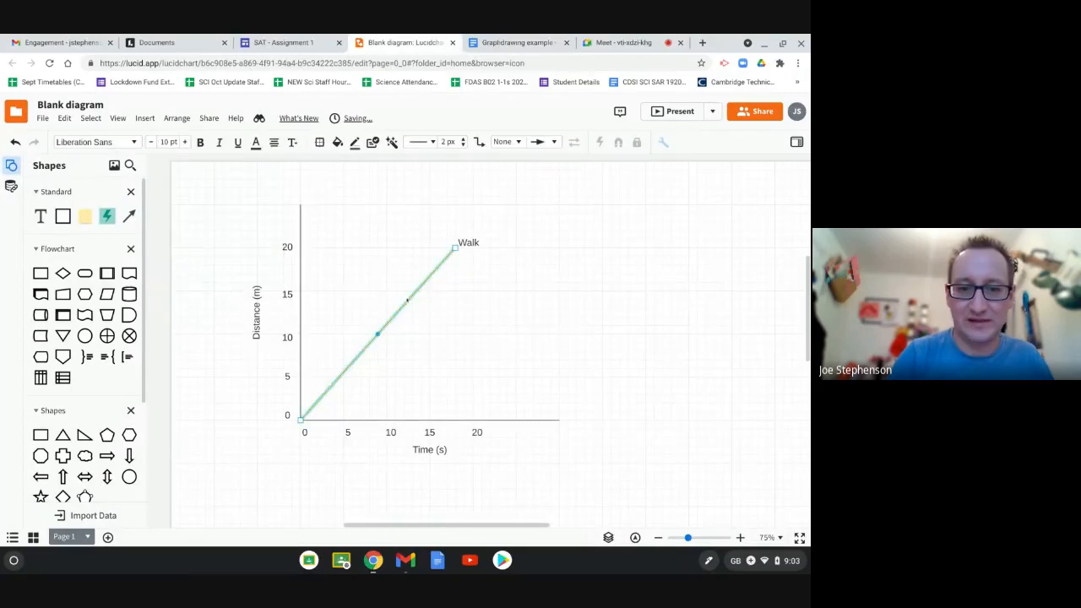
{"action": "left_click_drag", "start_coordinate": [408, 301], "coordinate": [431, 297]}
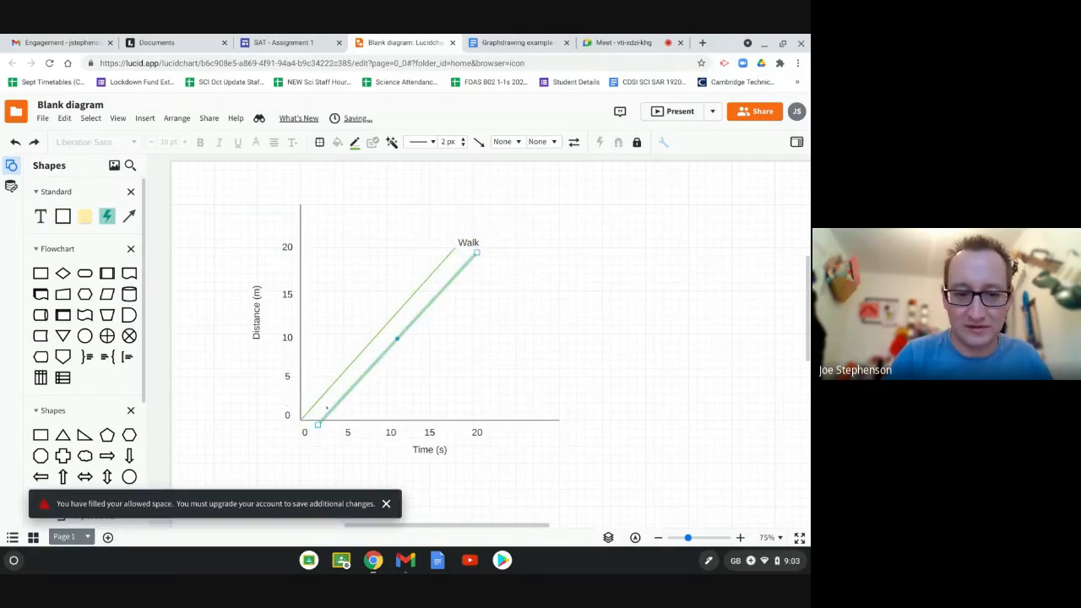
{"action": "left_click_drag", "start_coordinate": [315, 421], "coordinate": [301, 417]}
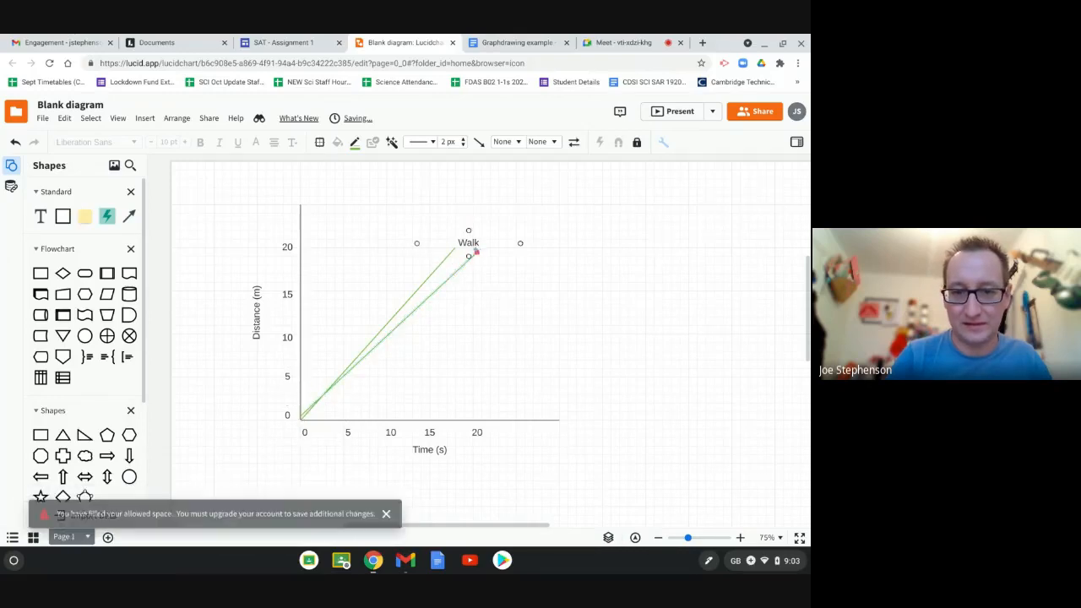
{"action": "left_click_drag", "start_coordinate": [477, 252], "coordinate": [378, 248]}
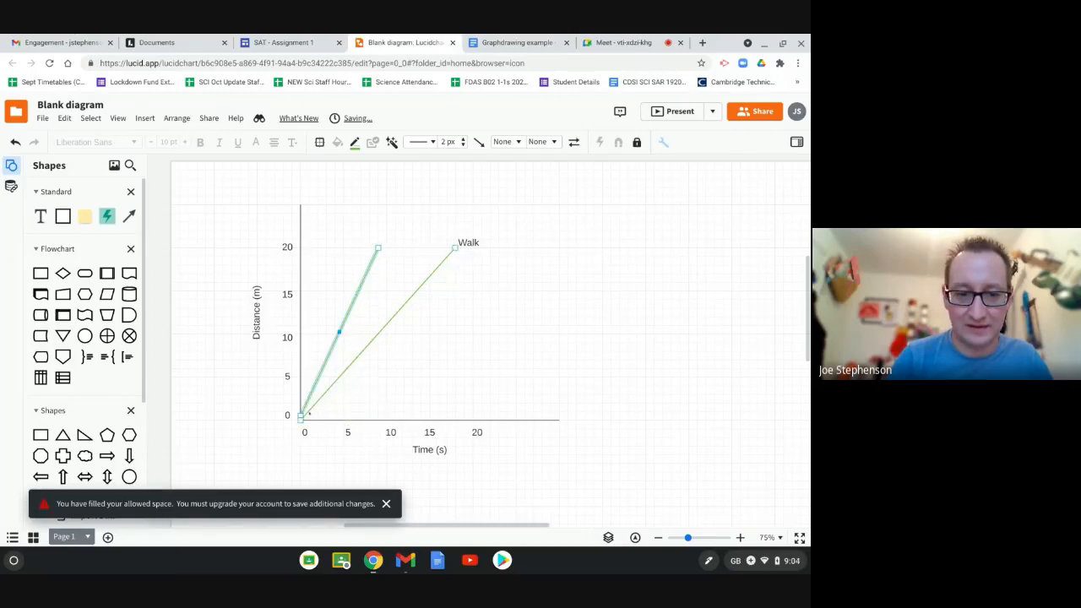
- Adjust the lower end of the jog line so that it starts exactly at the corner of the axes
{"action": "left_click_drag", "start_coordinate": [297, 412], "coordinate": [298, 413]}
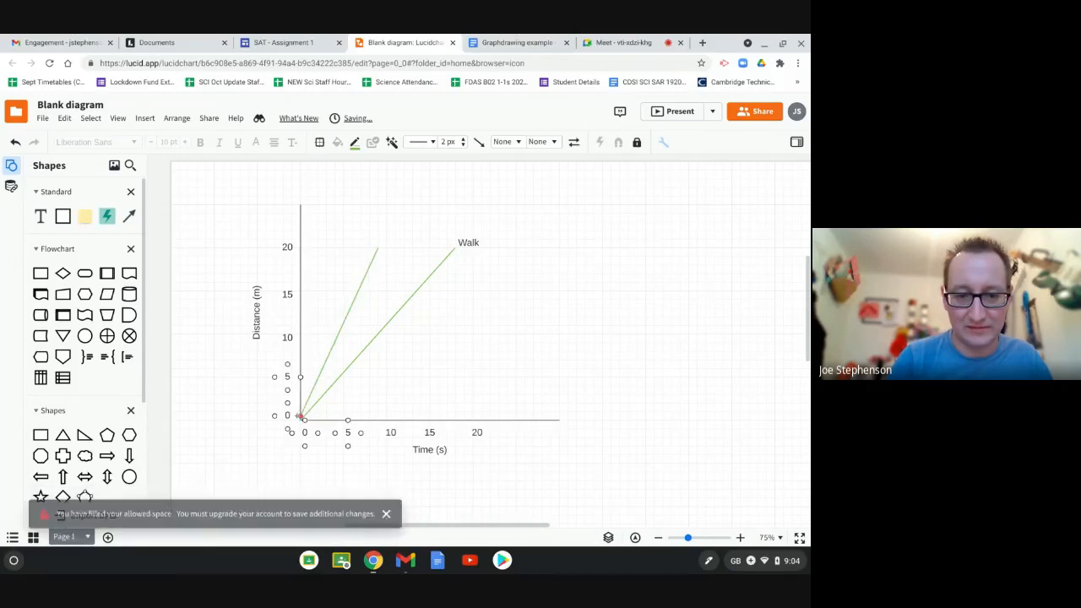
{"action": "left_click", "coordinate": [592, 406]}
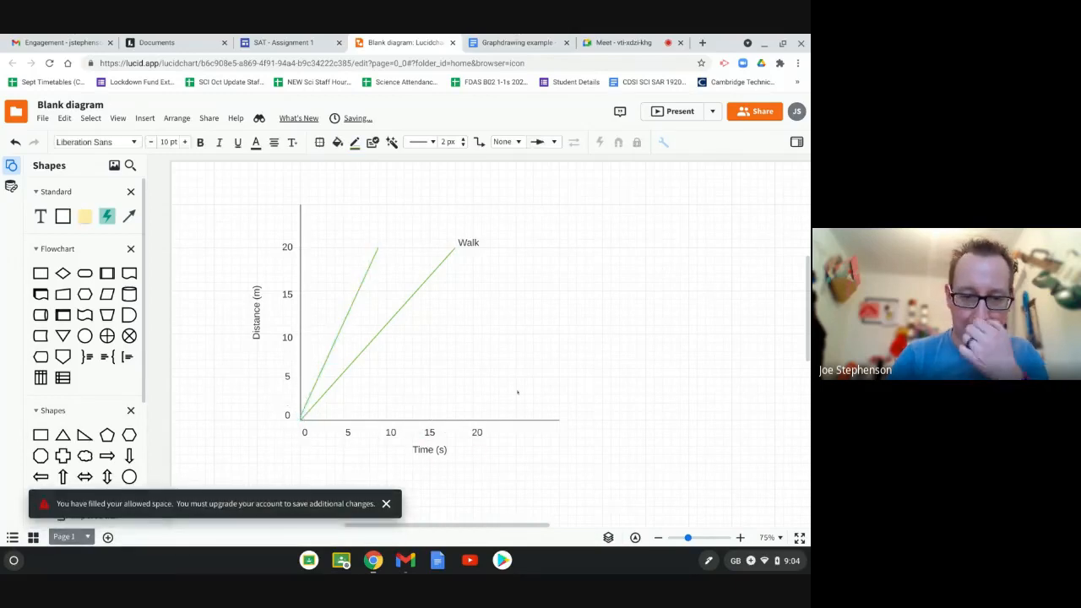
{"action": "left_click", "coordinate": [337, 333]}
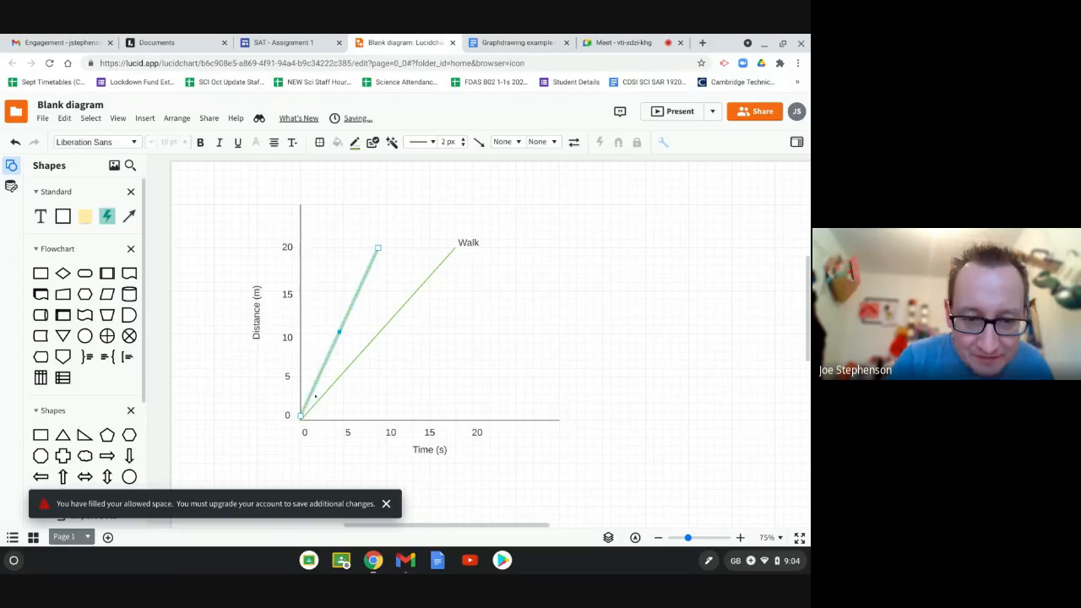
{"action": "left_click_drag", "start_coordinate": [296, 413], "coordinate": [302, 417]}
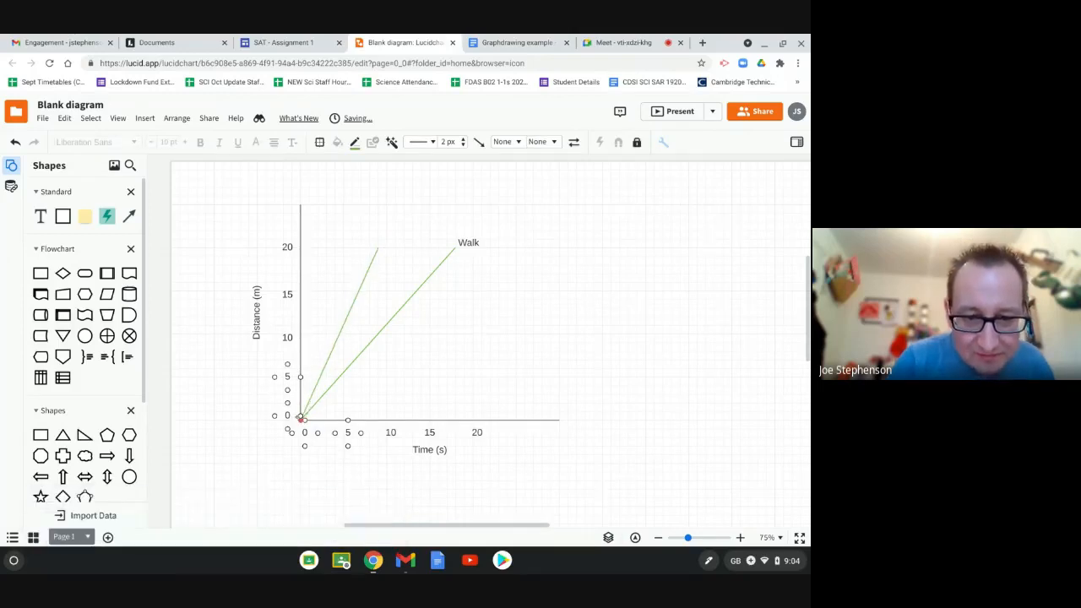
{"action": "left_click_drag", "start_coordinate": [301, 417], "coordinate": [302, 419]}
{"action": "left_click", "coordinate": [618, 362]}
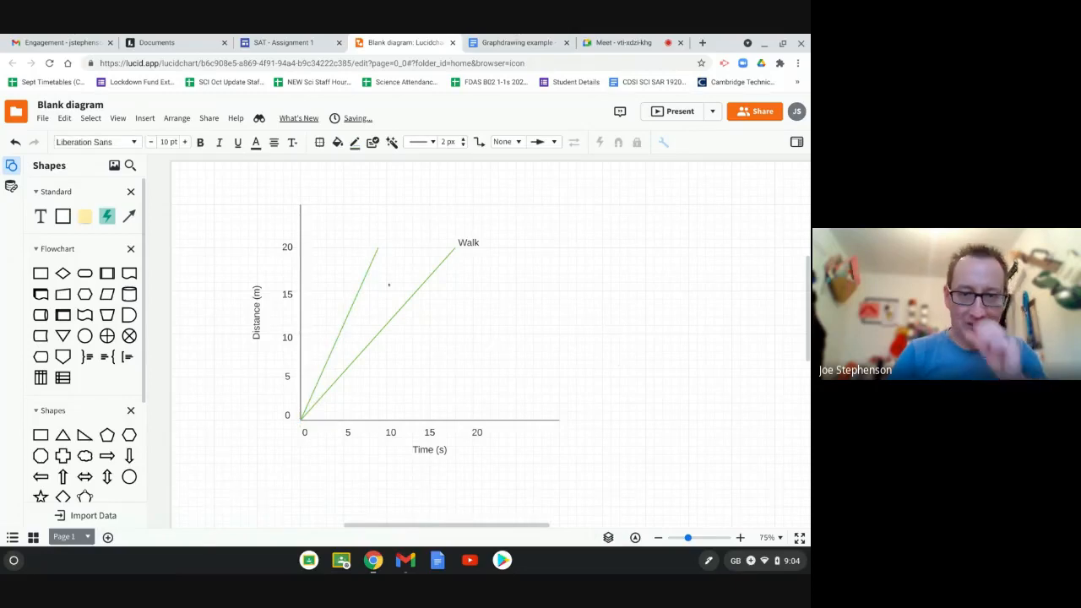
- Colour the steeper jog line red
{"action": "left_click", "coordinate": [354, 143]}
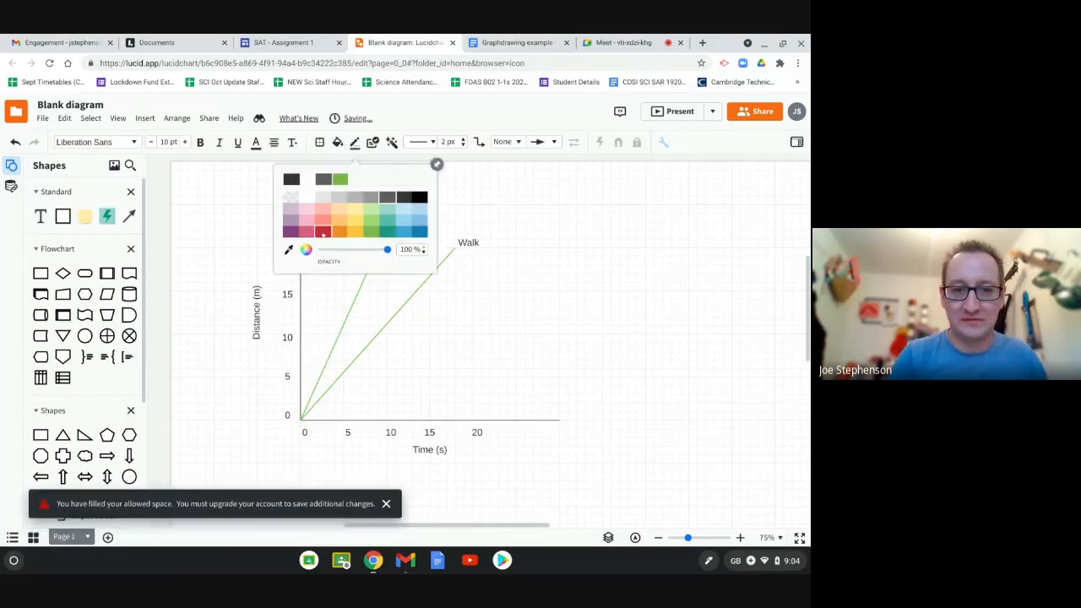
{"action": "left_click", "coordinate": [323, 233]}
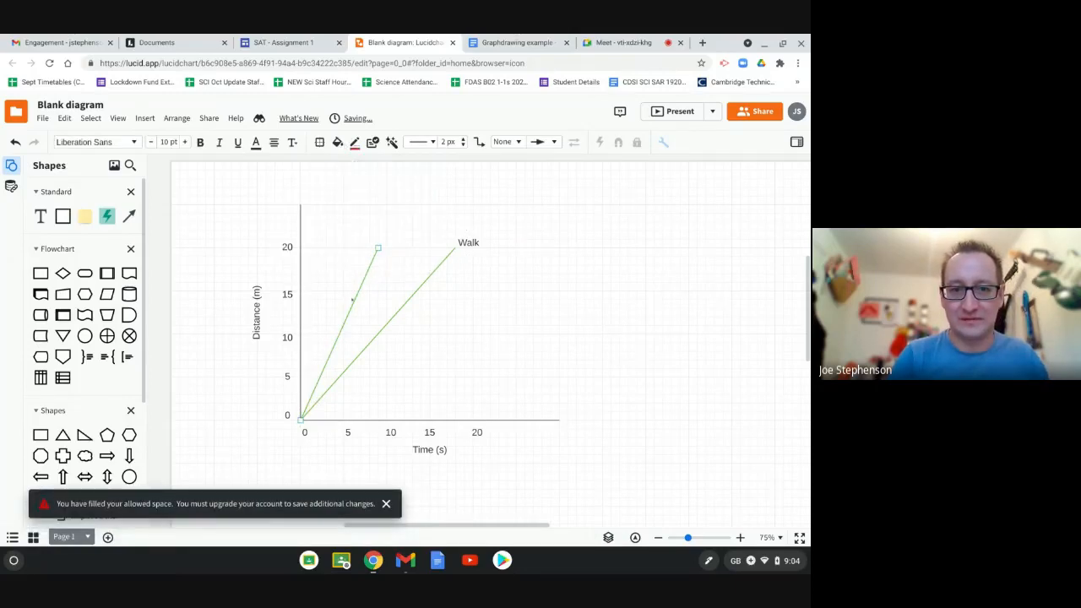
{"action": "left_click", "coordinate": [352, 299]}
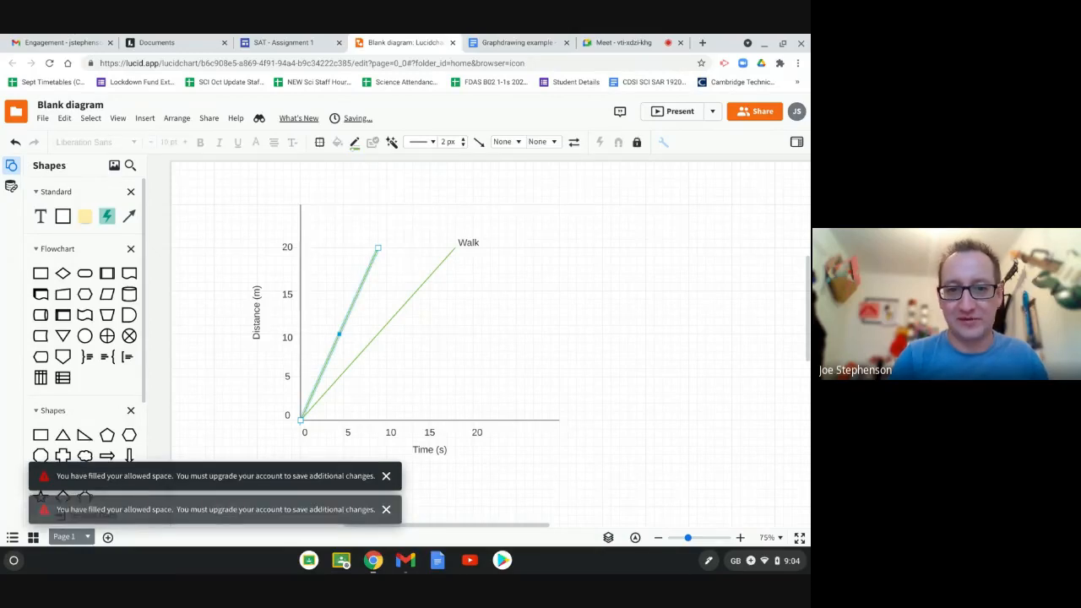
{"action": "left_click", "coordinate": [354, 143]}
{"action": "left_click", "coordinate": [322, 232]}
- Copy the "Walk" label to the upper end of the red line and change the copy's text to "Jog"
{"action": "left_click", "coordinate": [468, 242]}
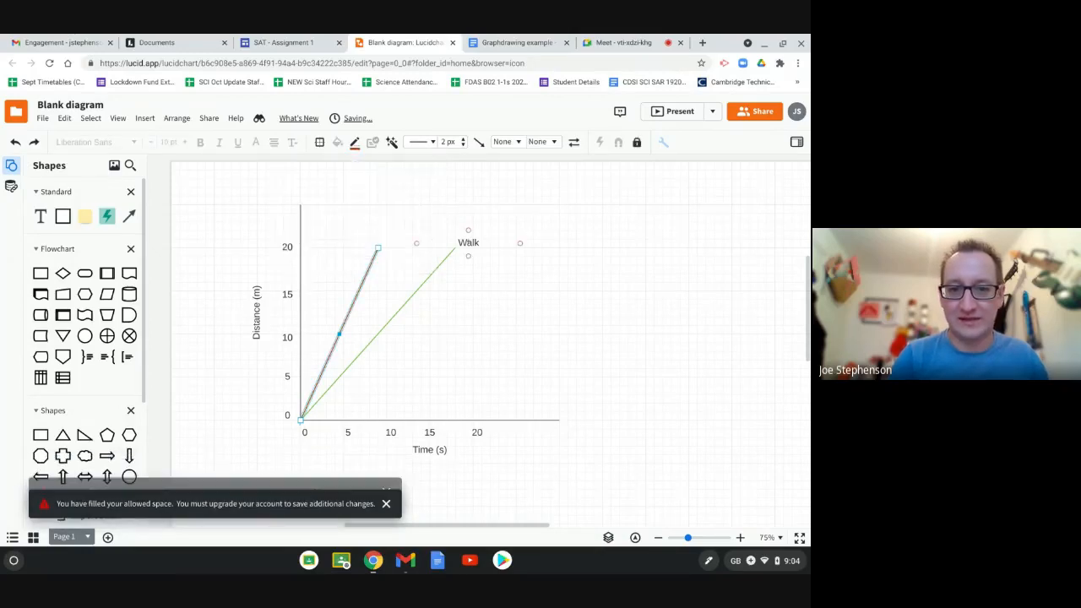
{"action": "left_click_drag", "start_coordinate": [468, 242], "coordinate": [386, 242]}
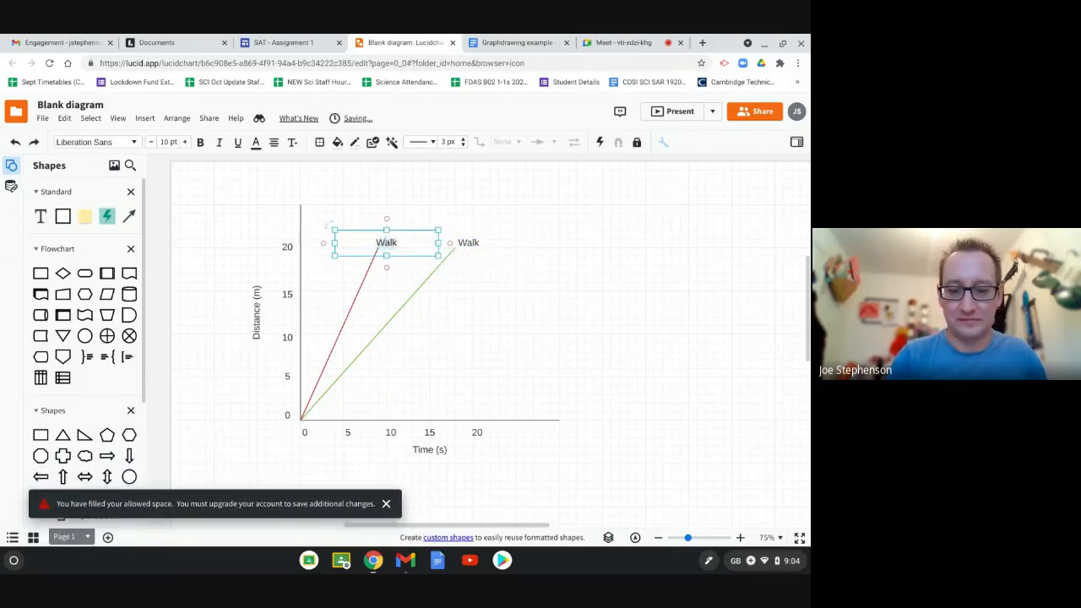
{"action": "type", "text": "Jog"}
{"action": "left_click", "coordinate": [480, 190]}
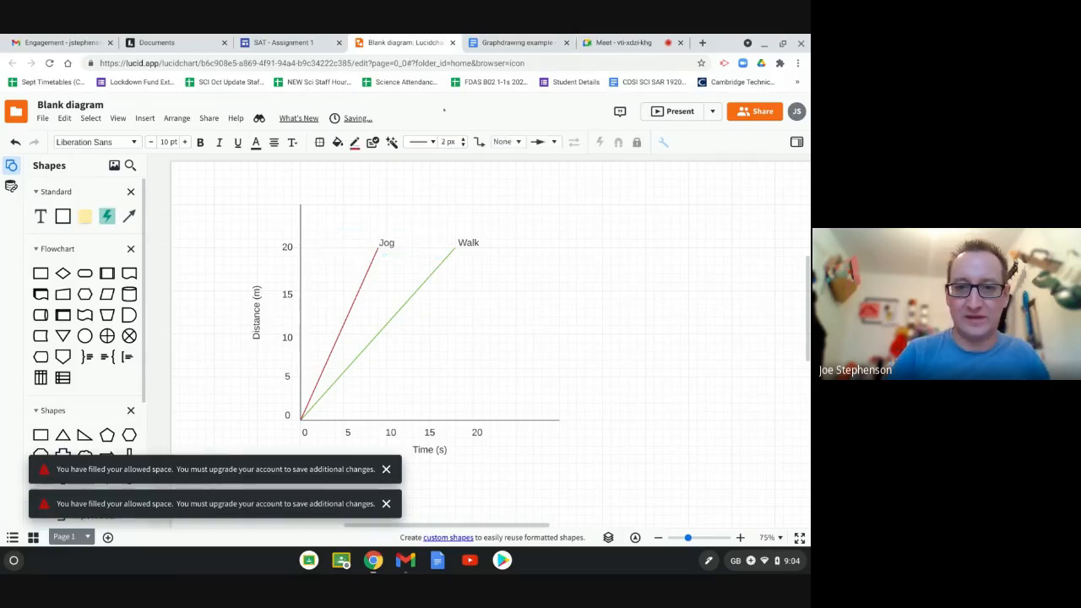
- Check the run data in the Graphdrawing example document, and back in Lucidchart duplicate the red jog line, swinging the copy's upper end towards the distance axis
{"action": "left_click", "coordinate": [494, 40]}
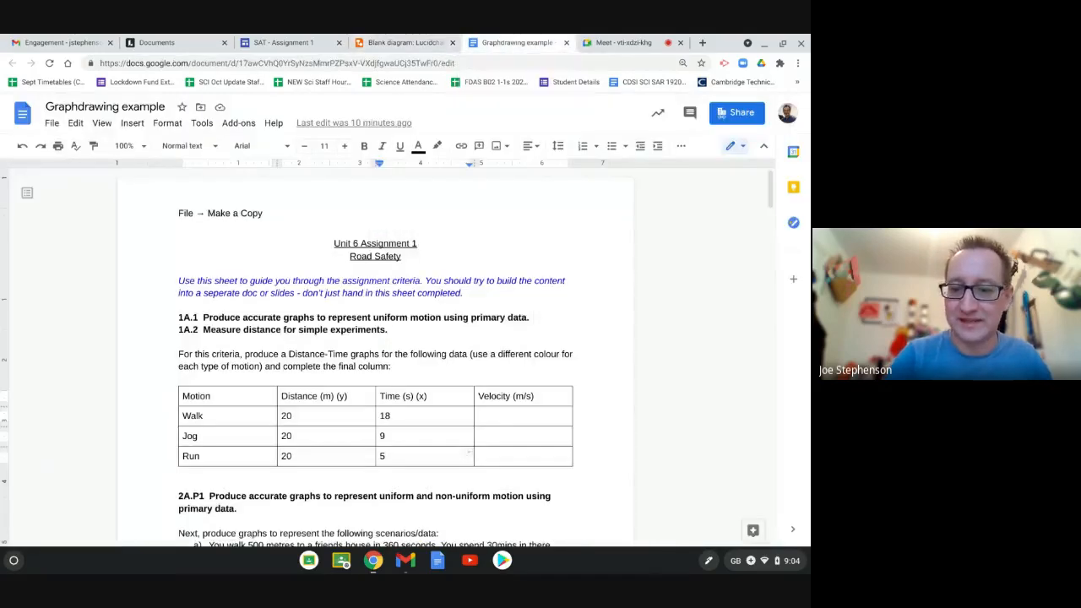
{"action": "left_click", "coordinate": [709, 560]}
{"action": "left_click", "coordinate": [557, 496]}
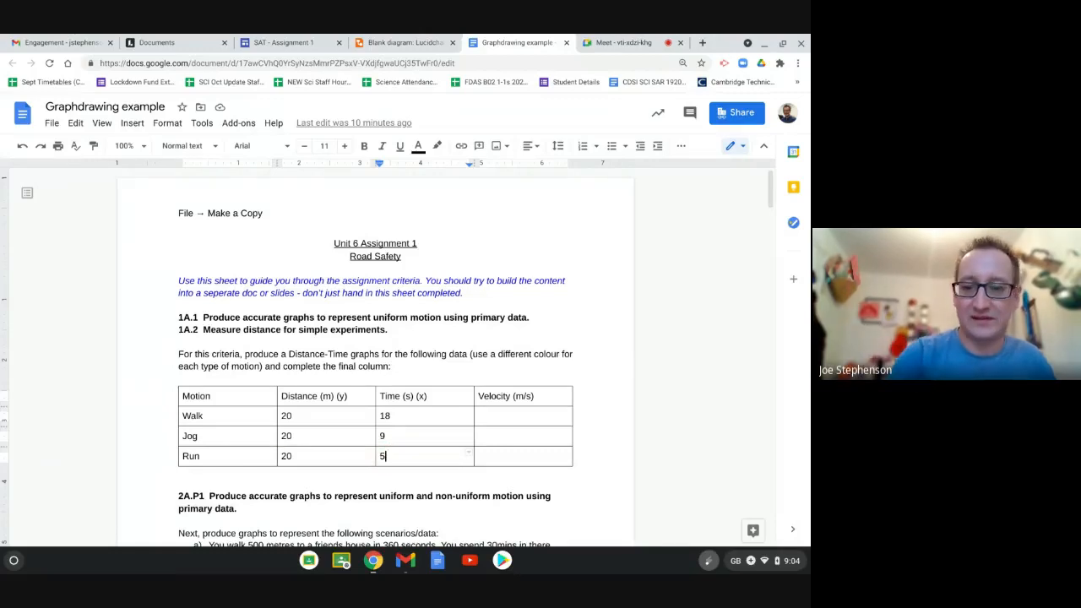
{"action": "left_click", "coordinate": [709, 560]}
{"action": "left_click", "coordinate": [405, 42]}
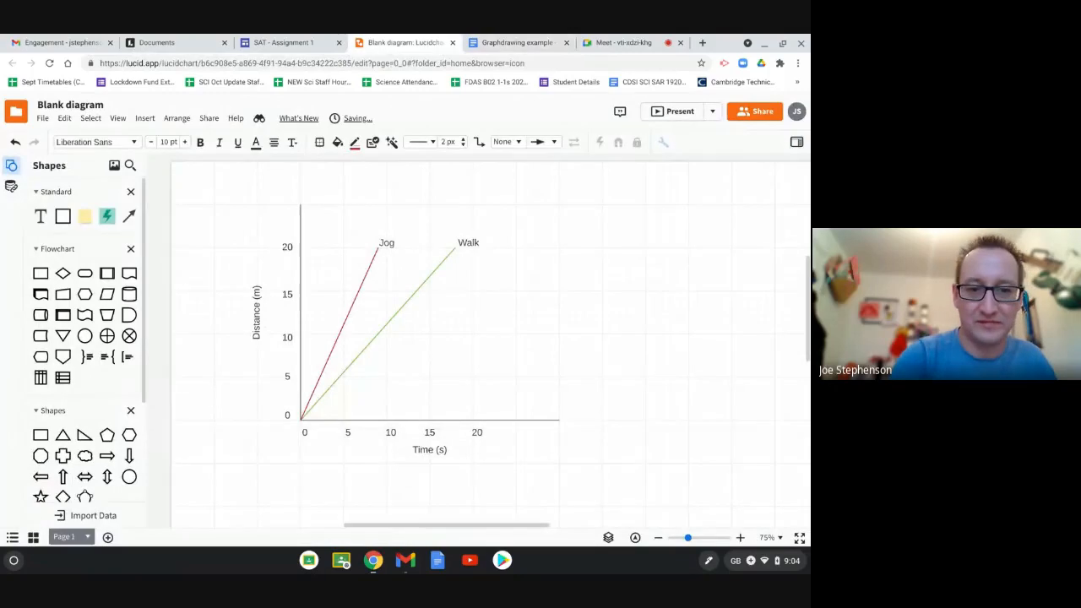
{"action": "left_click", "coordinate": [339, 334]}
{"action": "key", "text": "ctrl+v"}
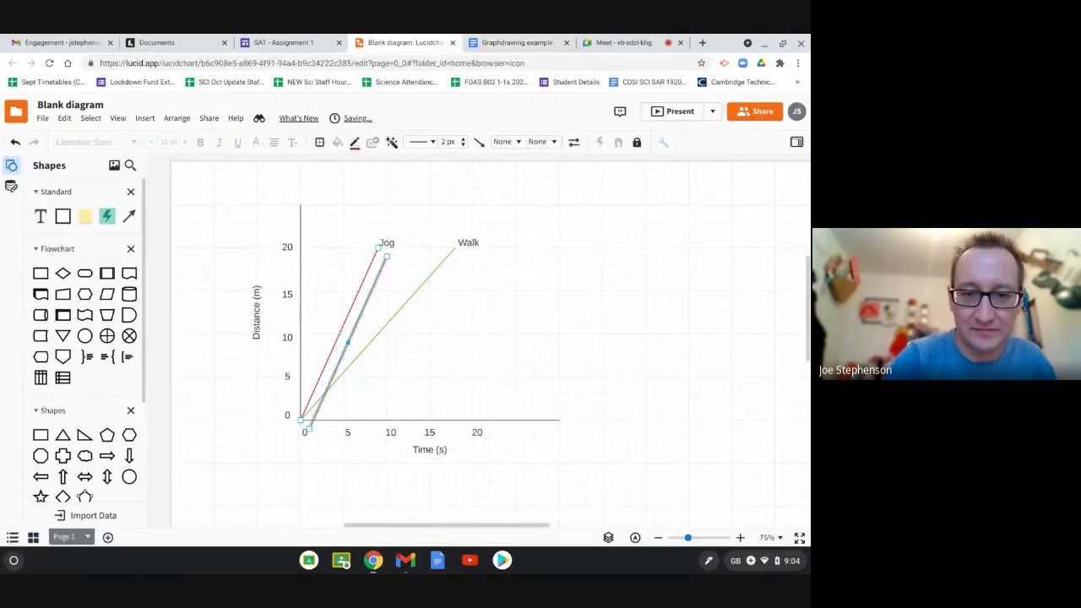
{"action": "left_click_drag", "start_coordinate": [388, 257], "coordinate": [327, 282]}
- Narrow the "Jog" label's text box and move the label clear of the lines, above the graph
{"action": "left_click", "coordinate": [387, 243]}
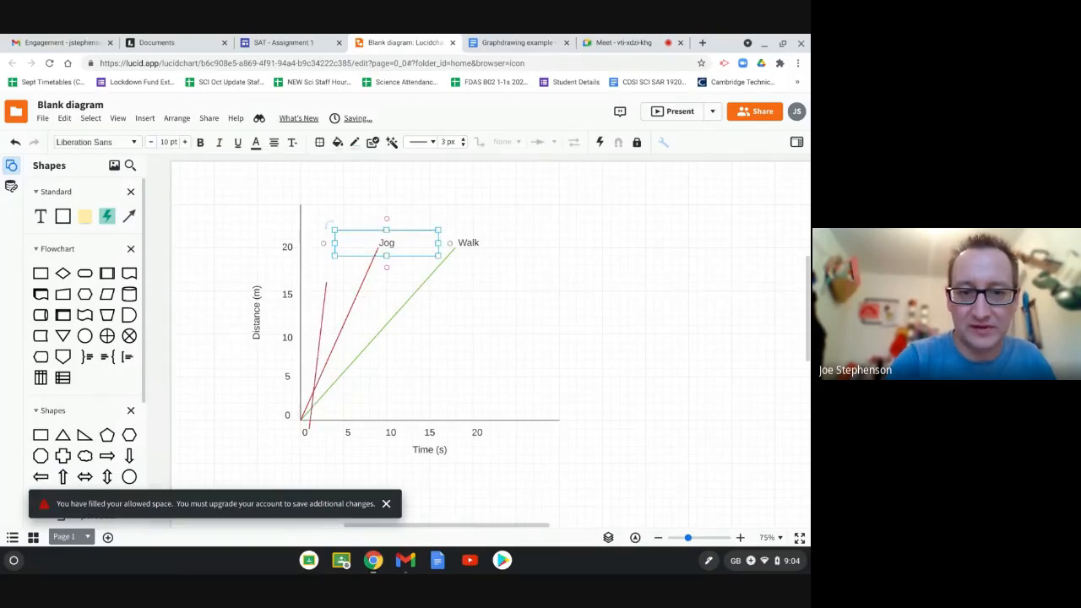
{"action": "left_click_drag", "start_coordinate": [333, 229], "coordinate": [391, 243]}
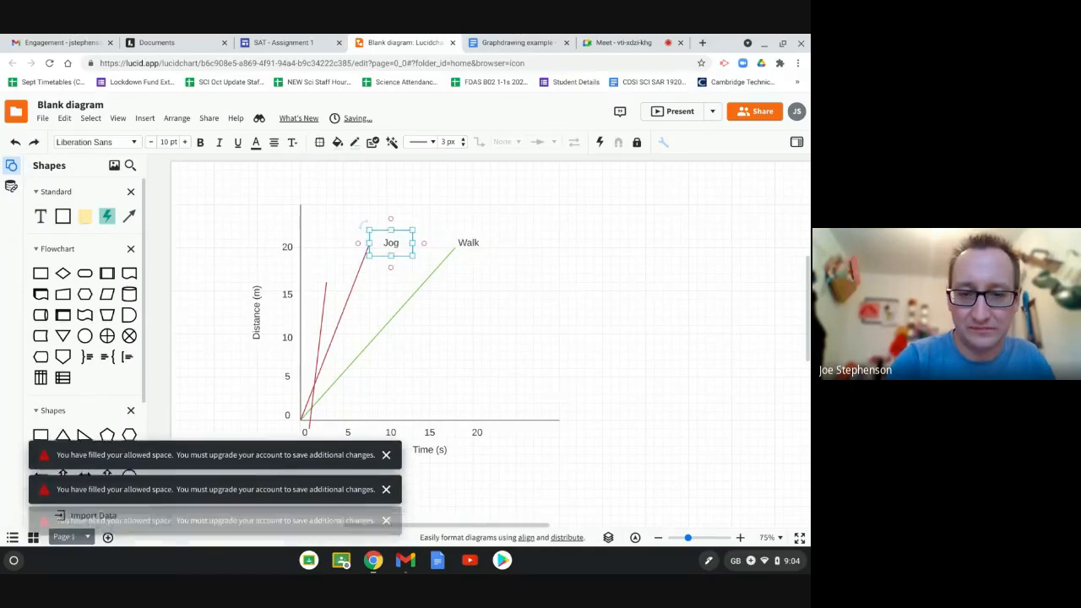
{"action": "mouse_move", "coordinate": [391, 242]}
{"action": "left_mouse_down"}
{"action": "mouse_move", "coordinate": [421, 217]}
{"action": "mouse_move", "coordinate": [378, 252]}
{"action": "left_mouse_up"}
{"action": "left_click", "coordinate": [389, 244]}
{"action": "left_click_drag", "start_coordinate": [421, 221], "coordinate": [433, 195]}
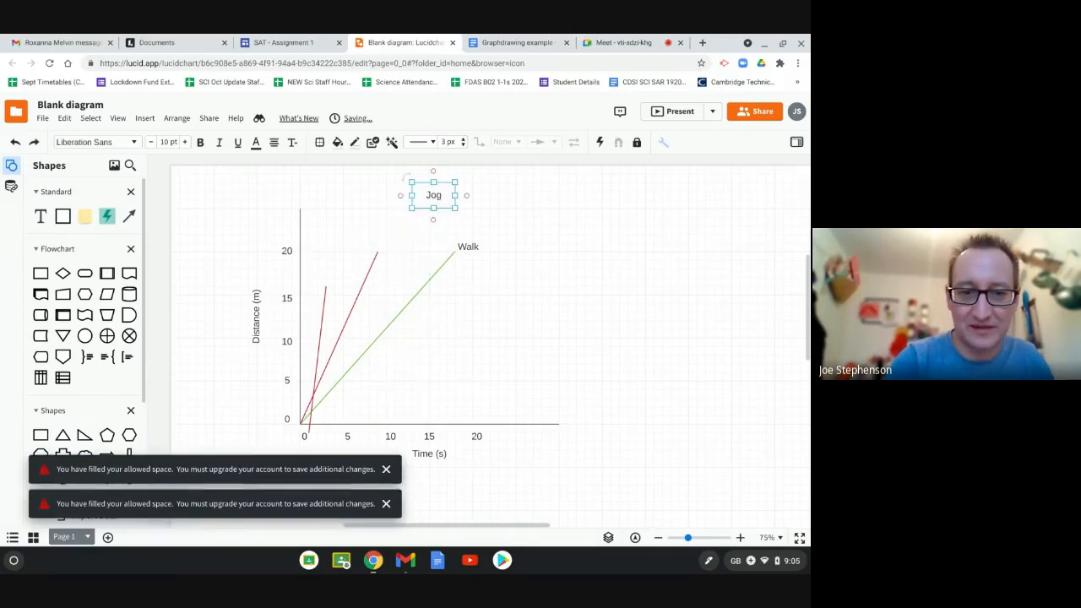
- Fit the copied line from the corner of the axes to 20 m at about 5 s and colour it blue
{"action": "left_click", "coordinate": [326, 288]}
{"action": "left_click_drag", "start_coordinate": [326, 287], "coordinate": [342, 252]}
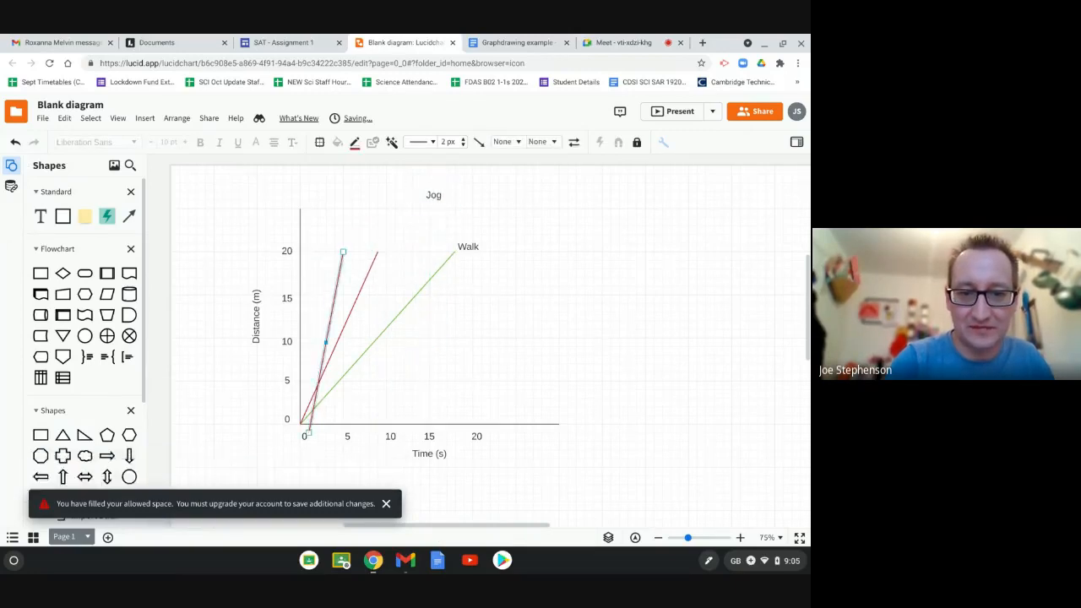
{"action": "left_click_drag", "start_coordinate": [310, 431], "coordinate": [300, 424]}
{"action": "left_click", "coordinate": [354, 143]}
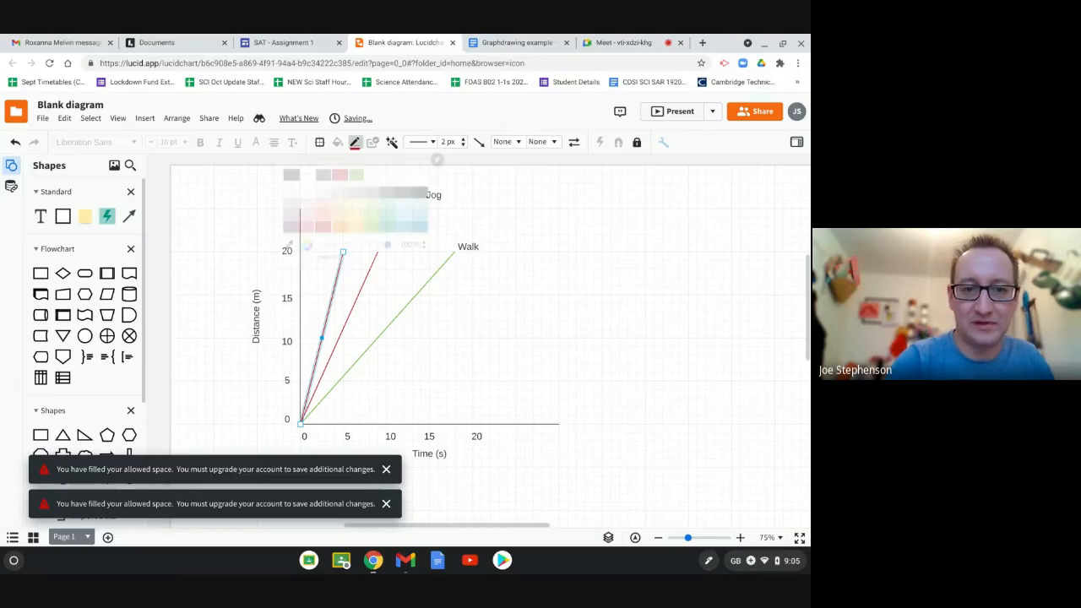
{"action": "left_click", "coordinate": [407, 227]}
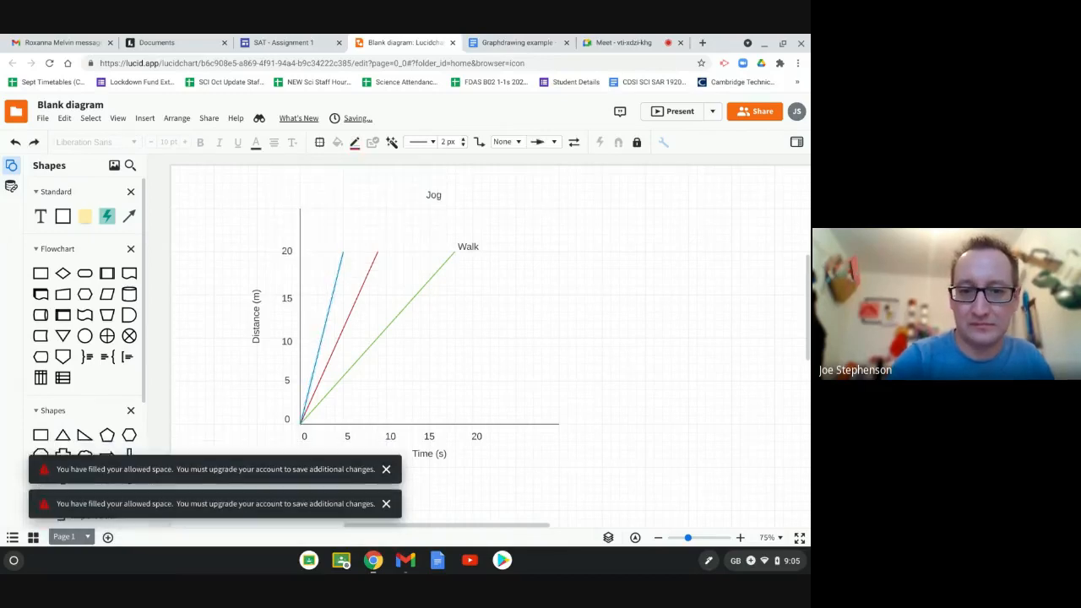
- Place the "Jog" label just above the upper end of the red line and raise the "Walk" label to the same height
{"action": "left_click", "coordinate": [434, 195]}
{"action": "left_click_drag", "start_coordinate": [434, 195], "coordinate": [390, 254]}
{"action": "key", "text": "ctrl+z"}
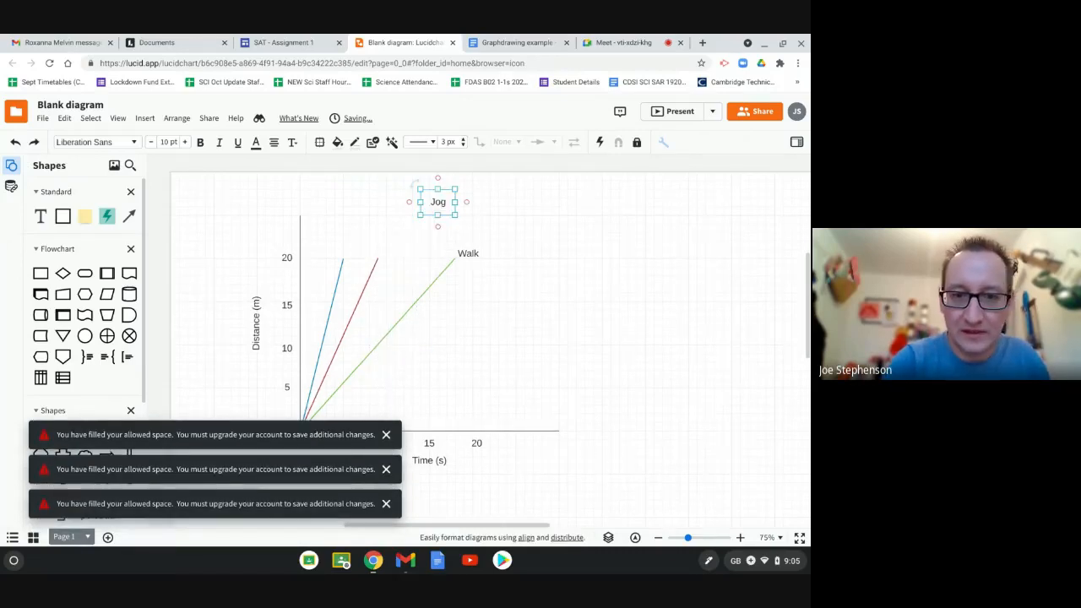
{"action": "left_click_drag", "start_coordinate": [438, 202], "coordinate": [395, 245]}
{"action": "left_click_drag", "start_coordinate": [468, 253], "coordinate": [468, 245]}
- Copy the "Jog" label to above the upper end of the blue line and change the copy's text to "Run"
{"action": "left_click", "coordinate": [395, 245]}
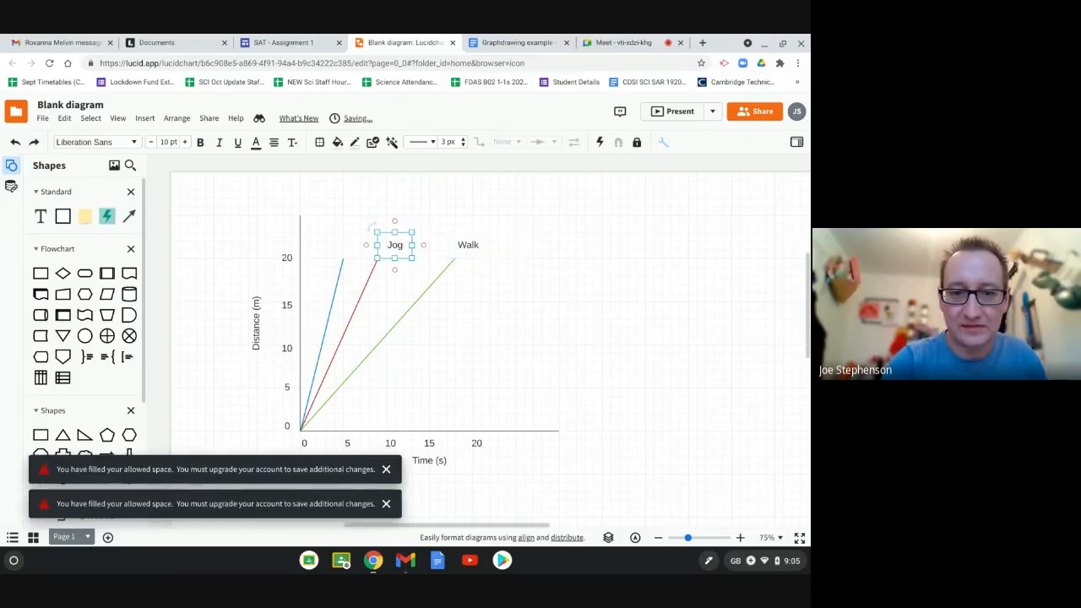
{"action": "key", "text": "ctrl+c"}
{"action": "key", "text": "ctrl+v"}
{"action": "left_click_drag", "start_coordinate": [403, 254], "coordinate": [347, 232]}
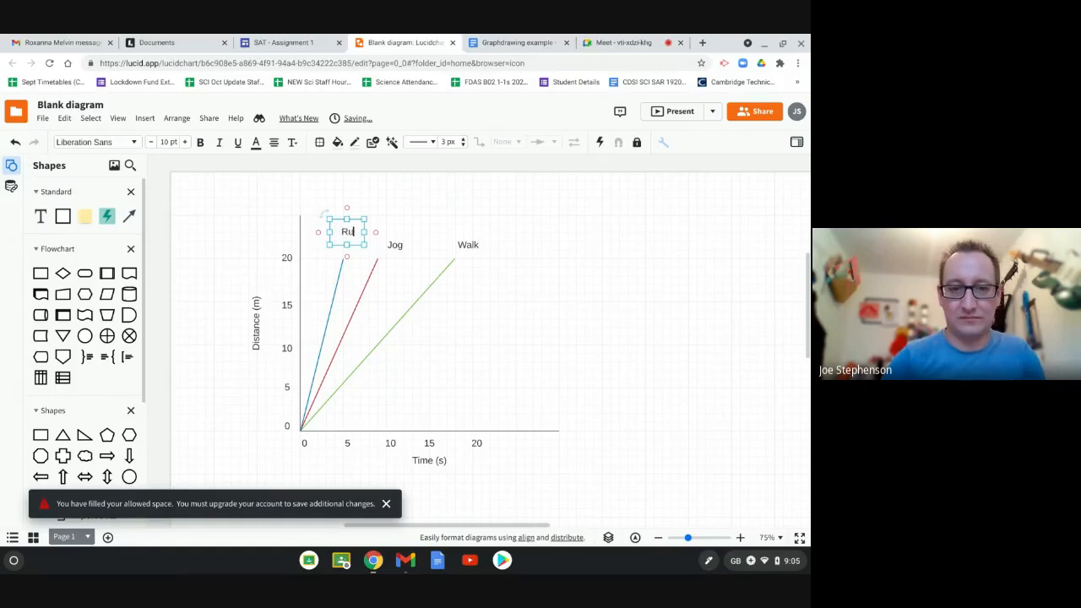
{"action": "key", "text": "Escape"}
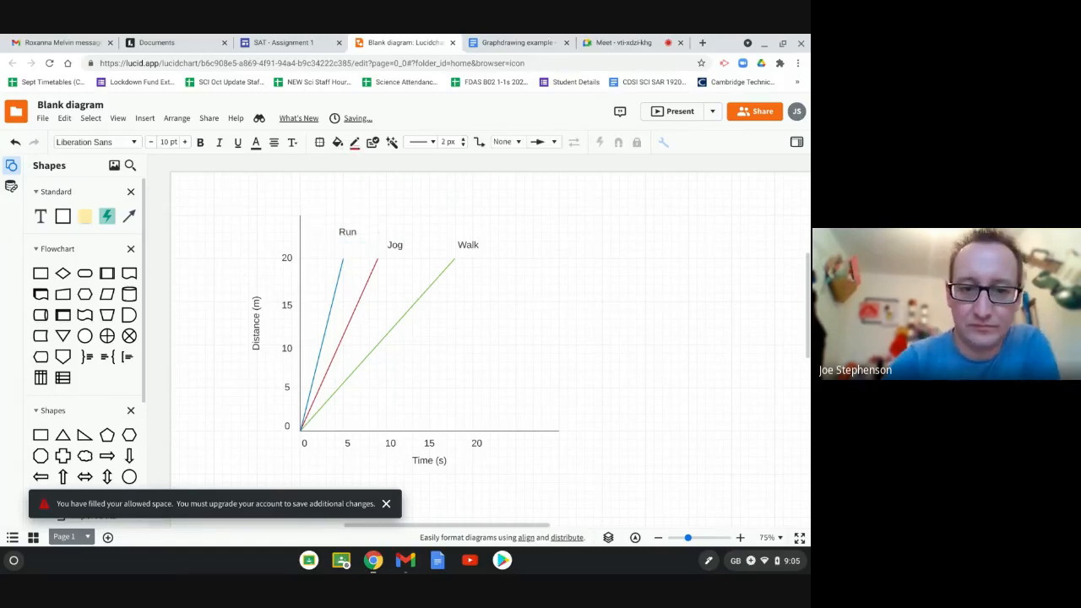
- Raise the "Jog" label level with the "Run" label and move the "Walk" label slightly higher
{"action": "left_click_drag", "start_coordinate": [394, 245], "coordinate": [395, 231]}
{"action": "left_click_drag", "start_coordinate": [468, 244], "coordinate": [468, 236]}
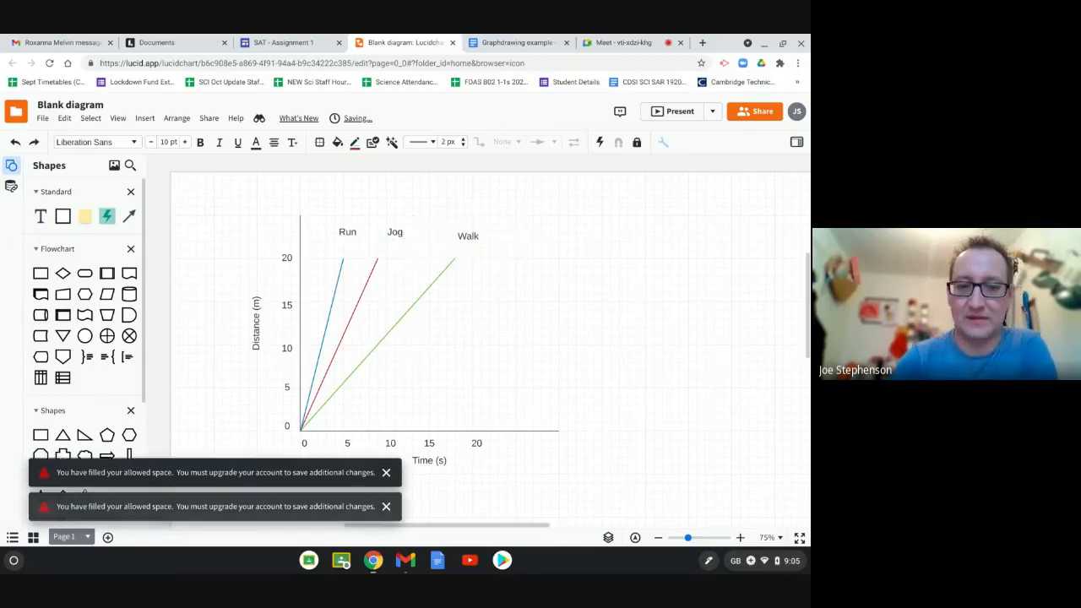
{"action": "left_click", "coordinate": [575, 296]}
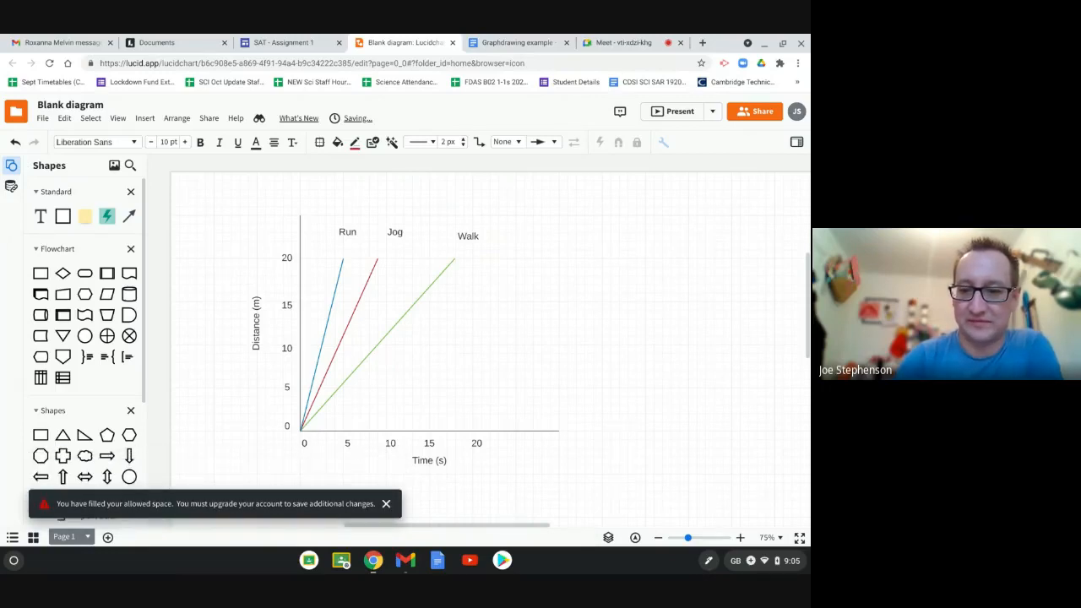
- Capture a region screenshot of the whole graph, including its axis labels and line labels
{"action": "left_click", "coordinate": [709, 561]}
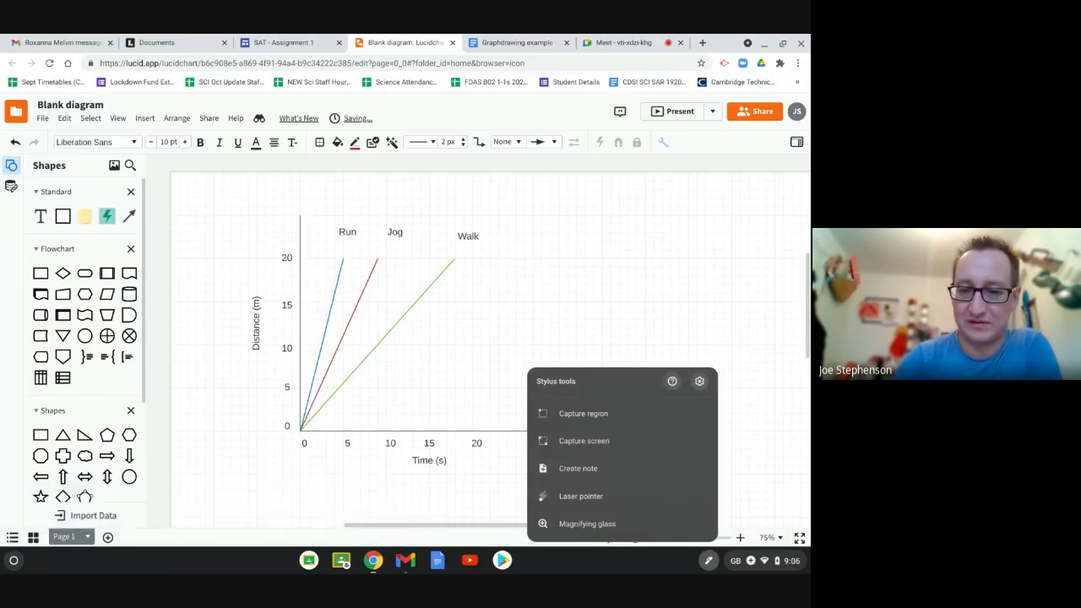
{"action": "left_click", "coordinate": [583, 413]}
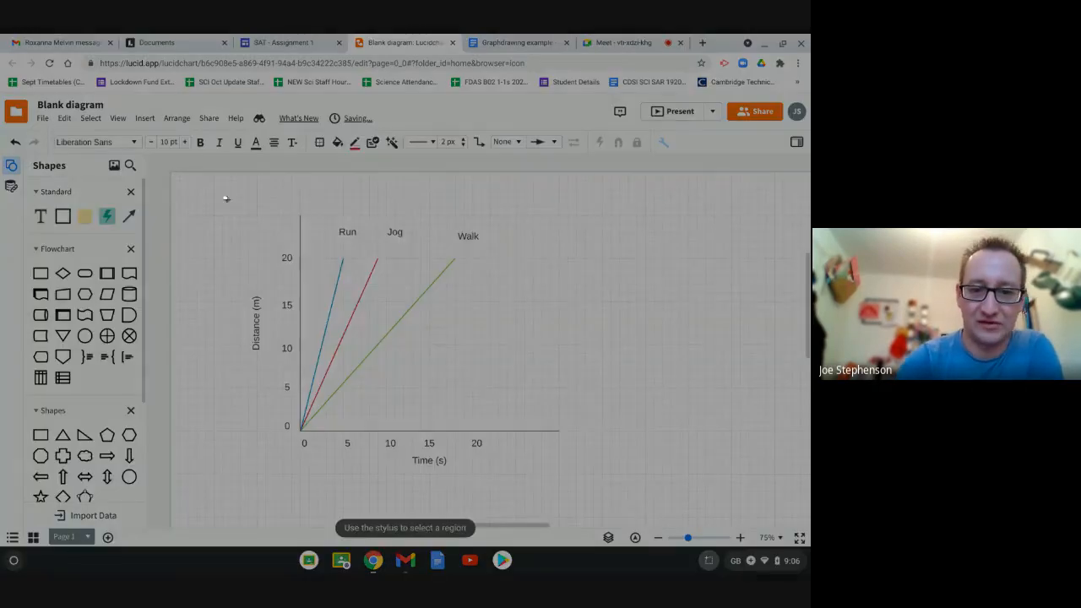
{"action": "left_click_drag", "start_coordinate": [224, 197], "coordinate": [604, 476]}
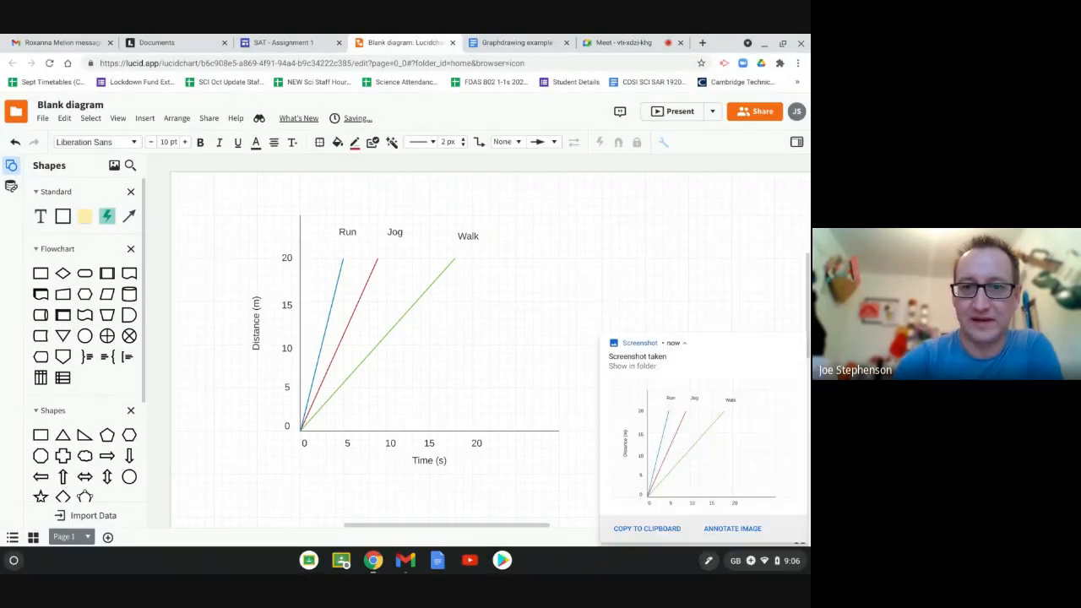
- Switch to the Graphdrawing example document and insert the new graph screenshot from the computer on a new line below the motion table
{"action": "left_click", "coordinate": [514, 43]}
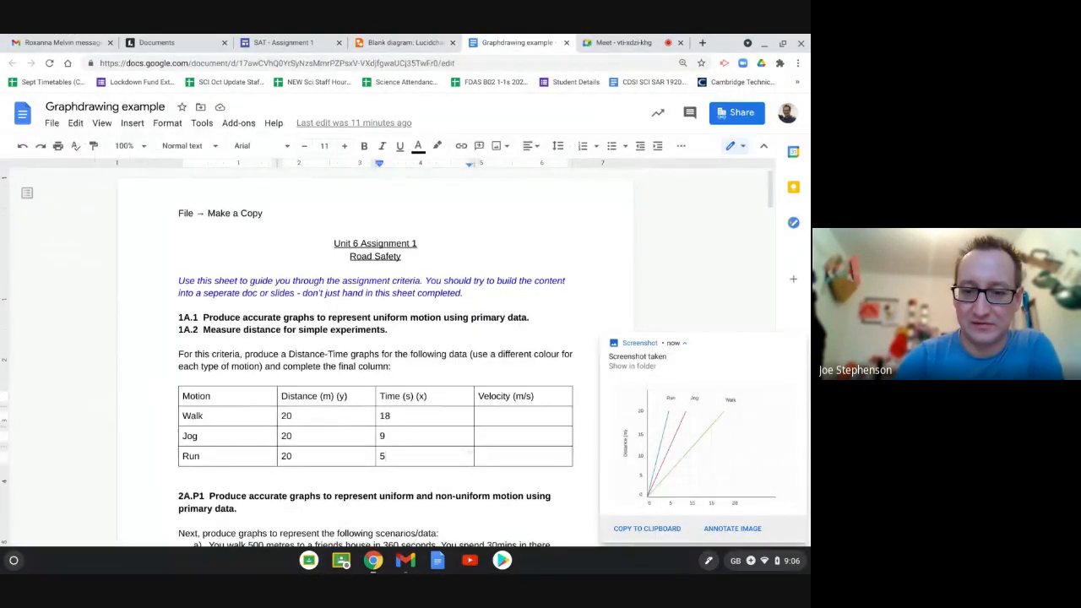
{"action": "left_click", "coordinate": [179, 474]}
{"action": "key", "text": "Return"}
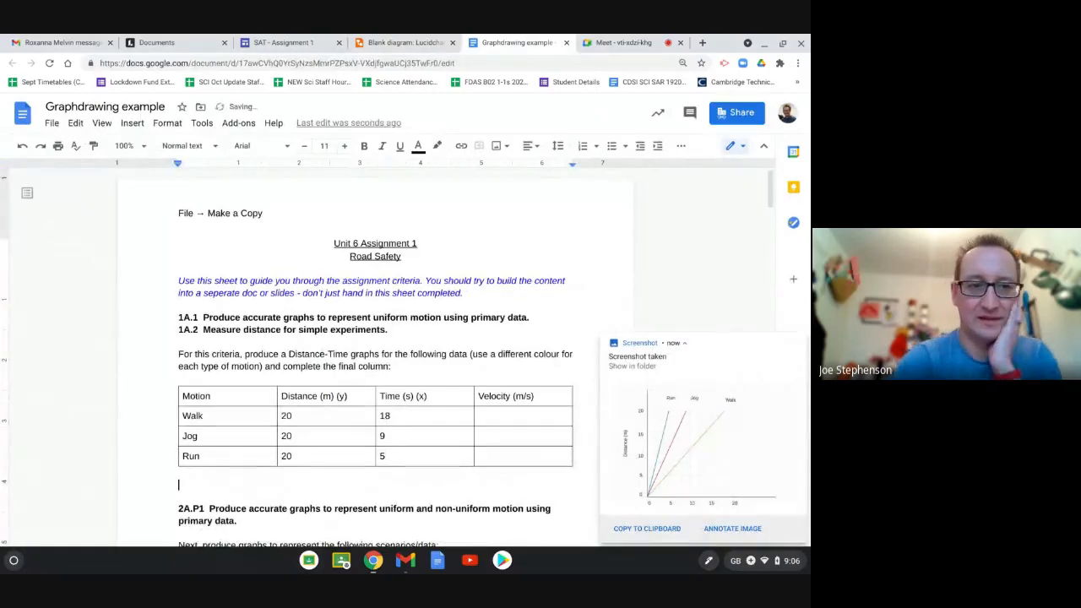
{"action": "left_click", "coordinate": [131, 123]}
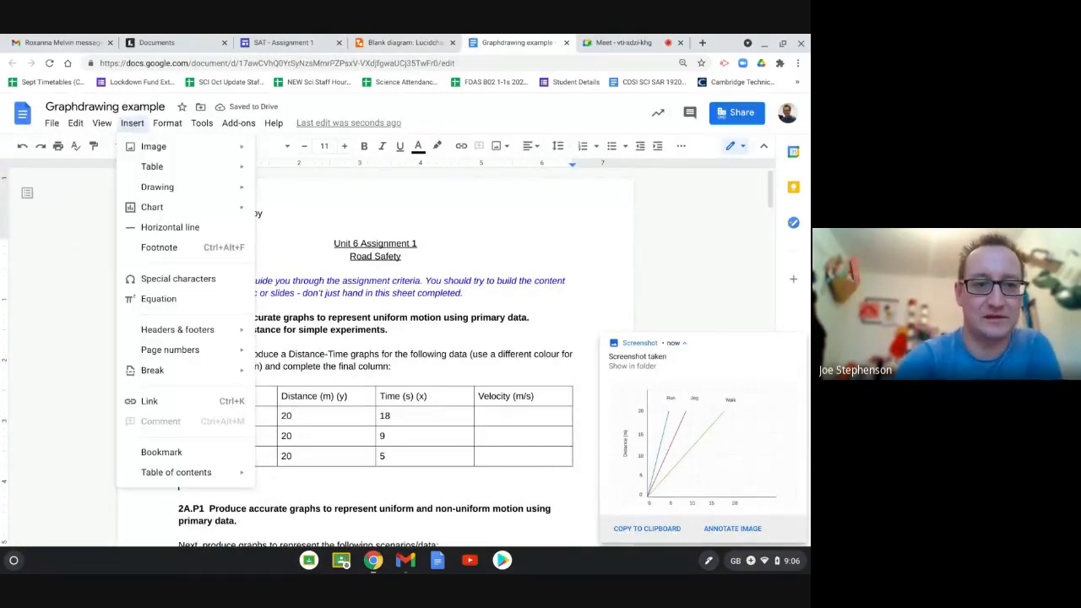
{"action": "mouse_move", "coordinate": [154, 146]}
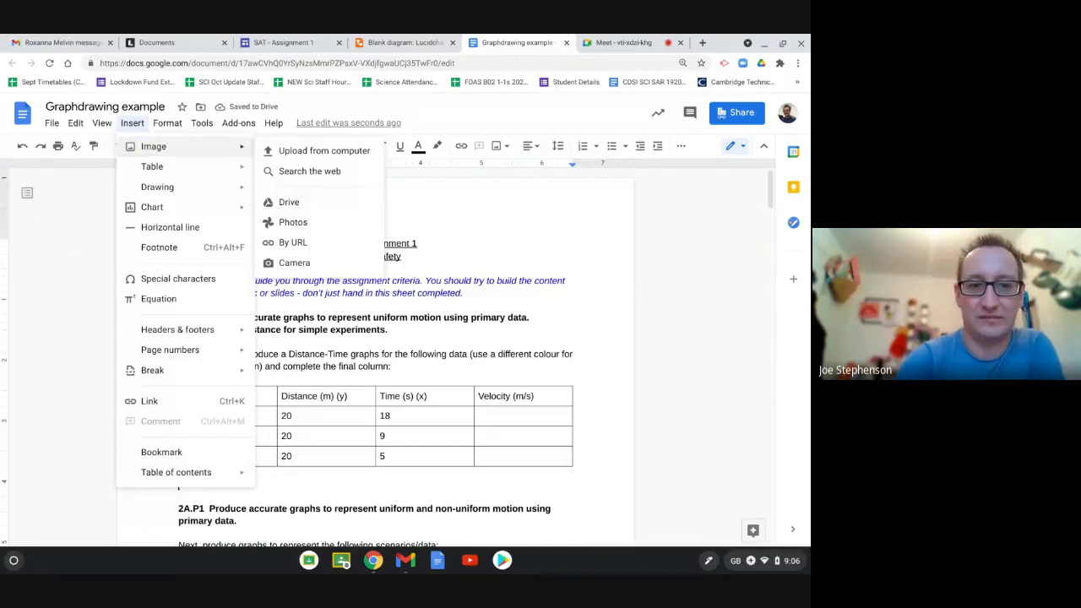
{"action": "left_click", "coordinate": [325, 150]}
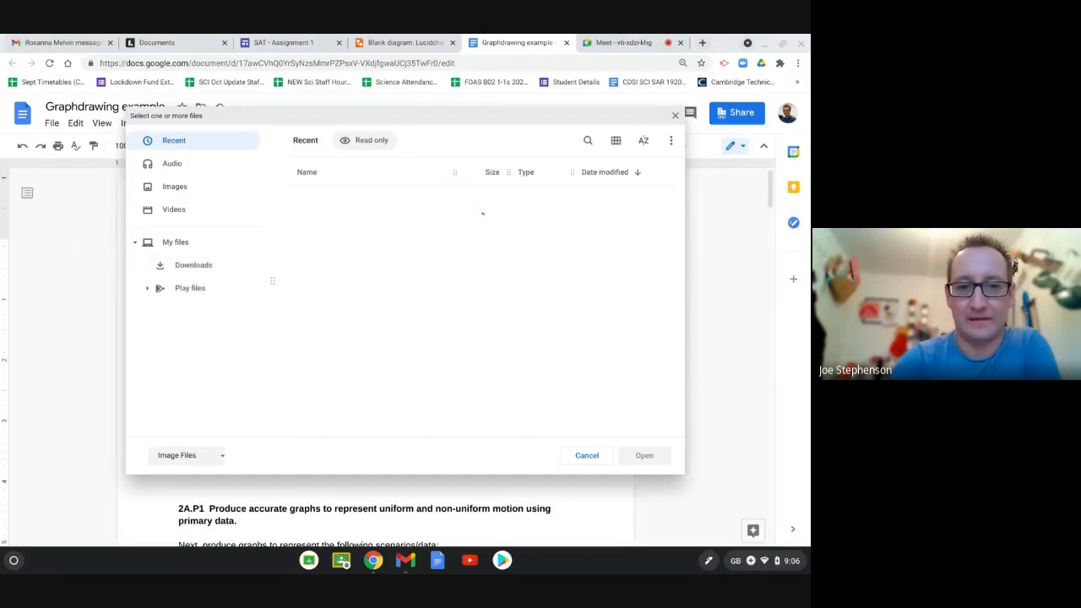
{"action": "left_click", "coordinate": [383, 198]}
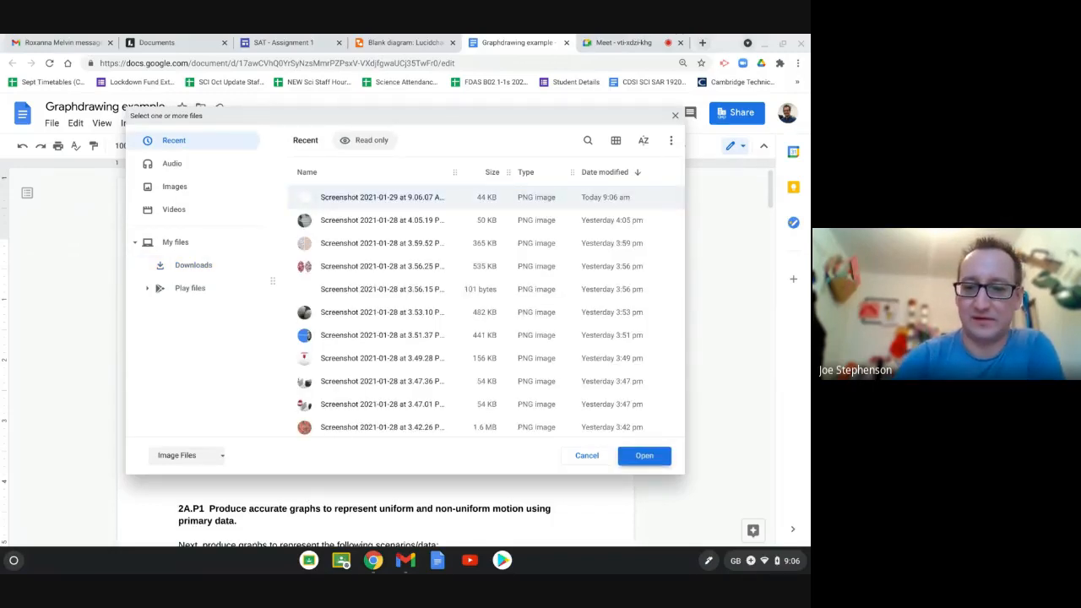
{"action": "left_click", "coordinate": [645, 457]}
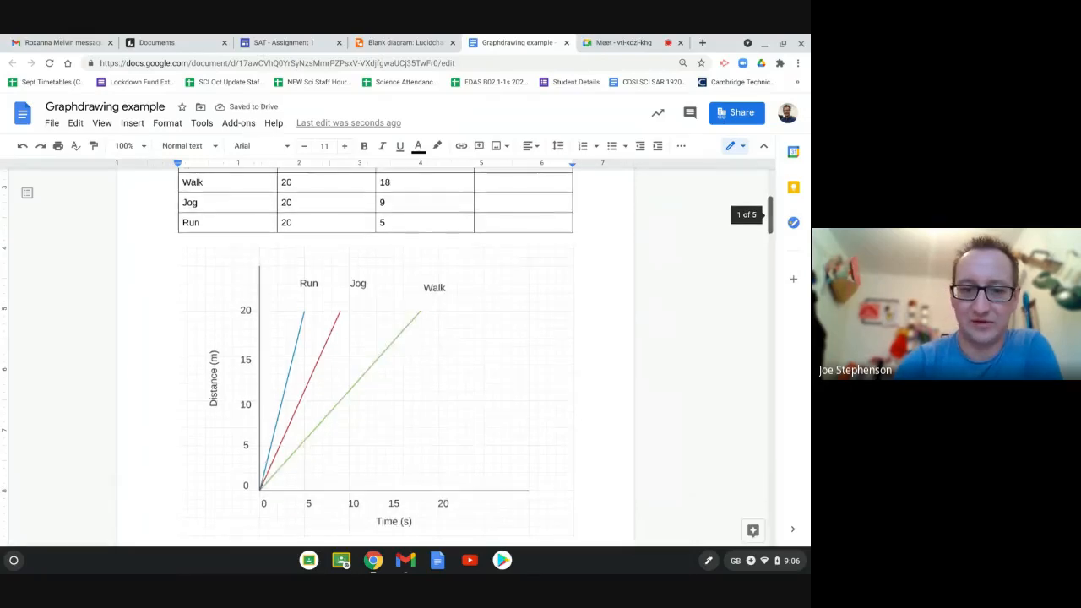
- Enter "20/18 =" as the Walk velocity calculation in the motion table
{"action": "scroll", "coordinate": [771, 216], "scroll_direction": "up", "scroll_amount": 1}
{"action": "scroll", "coordinate": [375, 355], "scroll_direction": "up", "scroll_amount": 3}
{"action": "scroll", "coordinate": [375, 355], "scroll_direction": "down", "scroll_amount": 1}
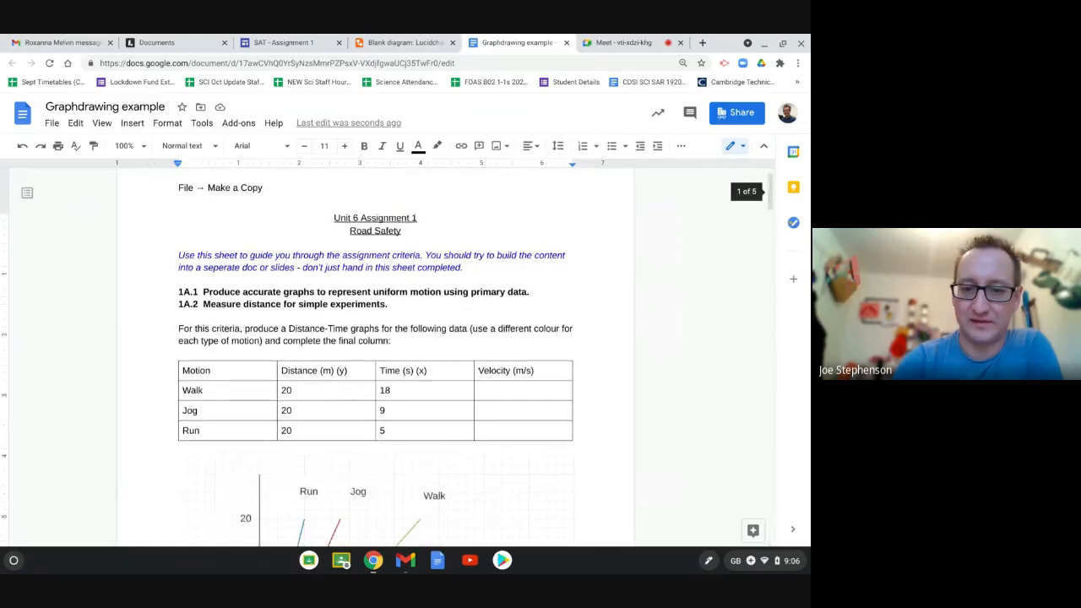
{"action": "left_click", "coordinate": [507, 390]}
{"action": "double_click", "coordinate": [524, 411]}
{"action": "double_click", "coordinate": [523, 431]}
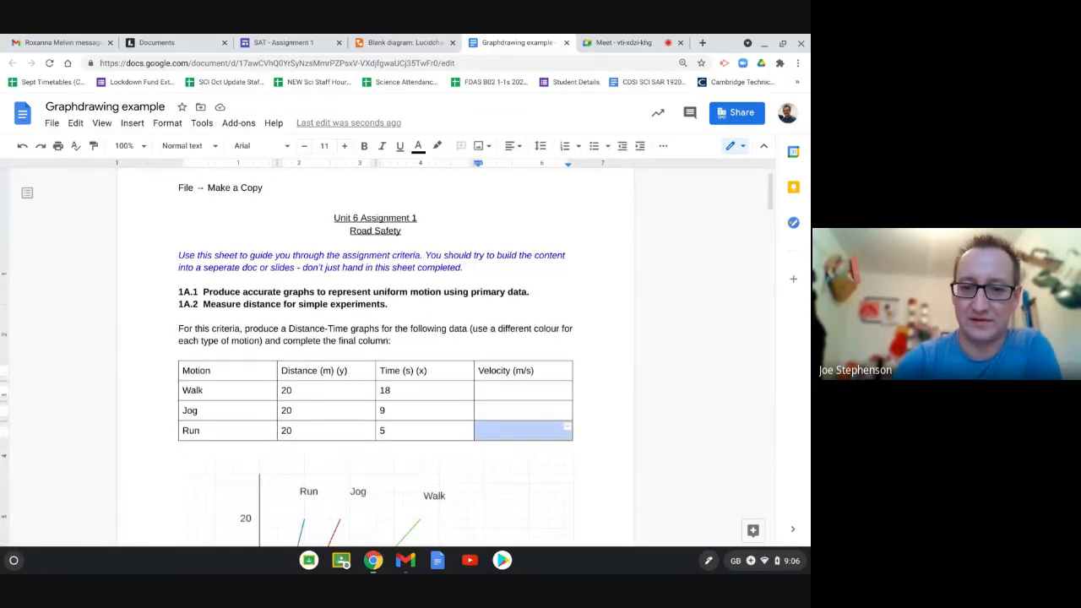
{"action": "double_click", "coordinate": [523, 390]}
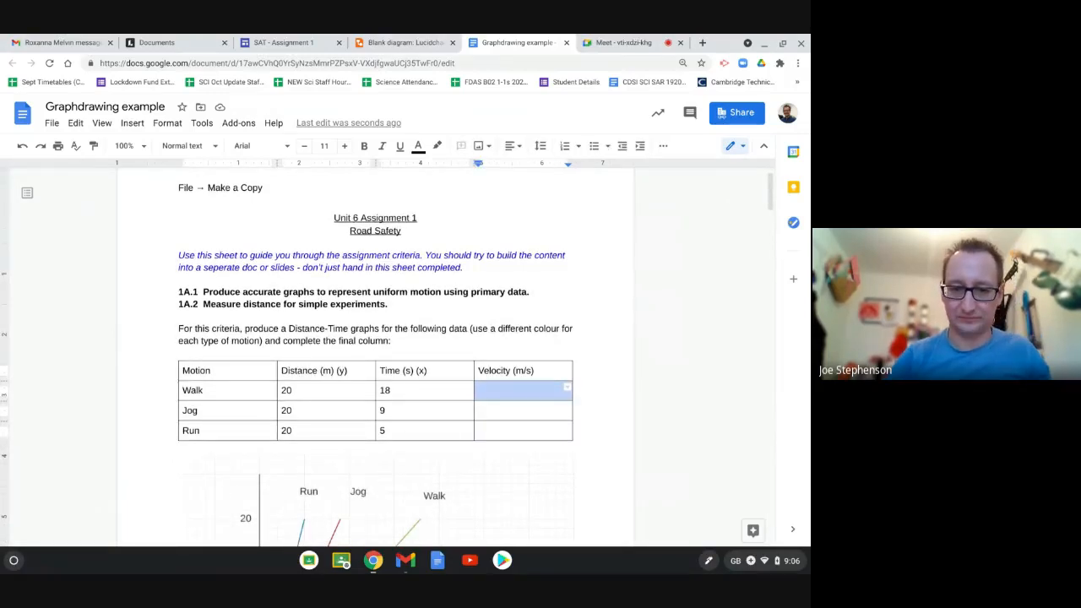
{"action": "left_click", "coordinate": [391, 390]}
{"action": "left_click", "coordinate": [480, 390]}
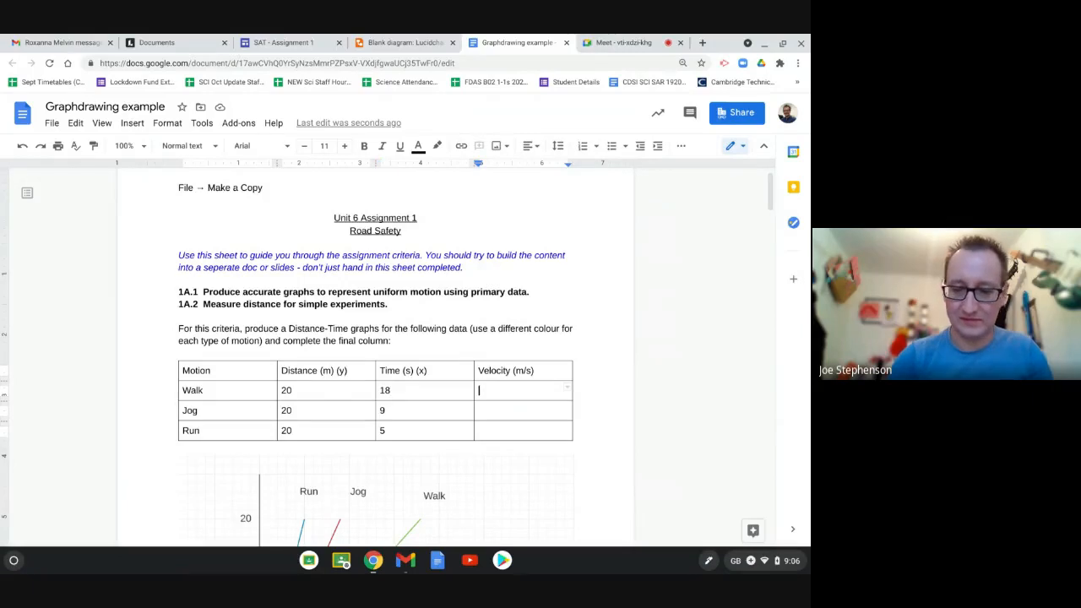
{"action": "type", "text": "20/18"}
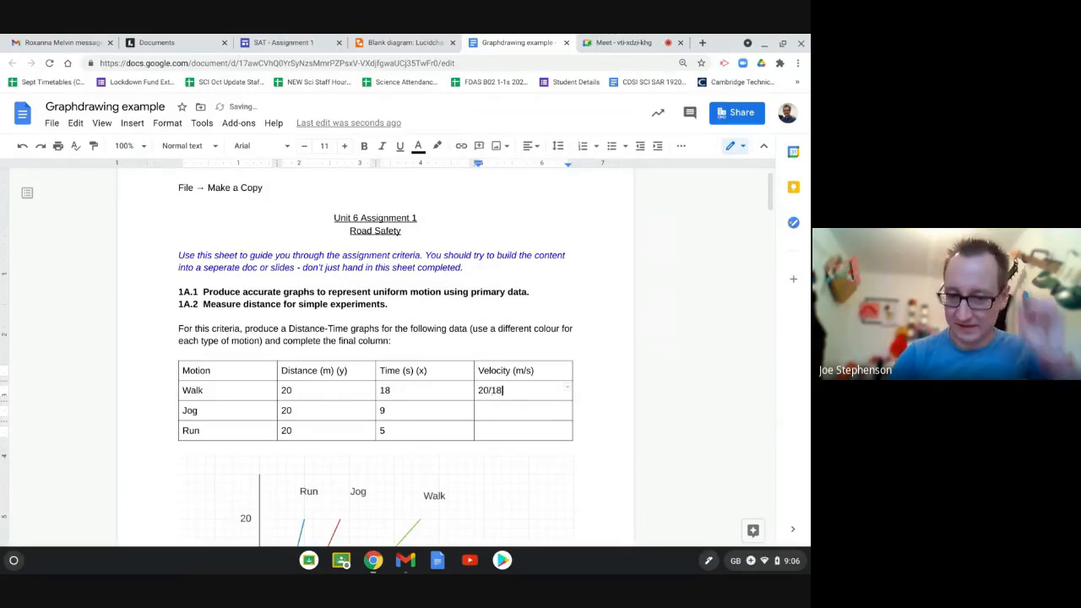
{"action": "type", "text": " ="}
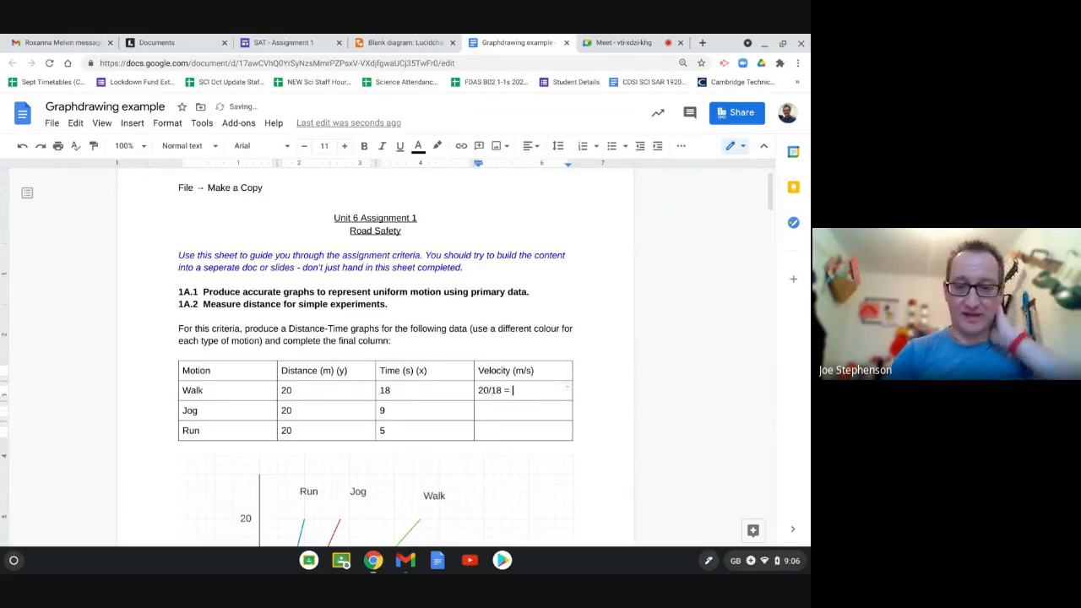
- Enter "20/9" as the Jog velocity and "20/5" as the Run velocity in the motion table
{"action": "left_click", "coordinate": [479, 411]}
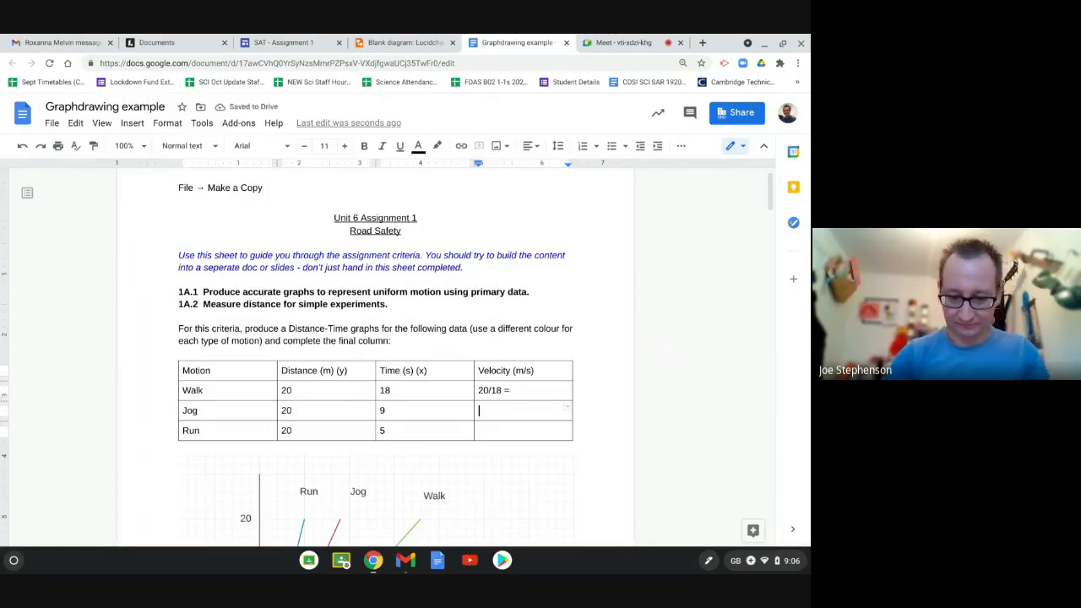
{"action": "type", "text": "20/9"}
{"action": "left_click", "coordinate": [480, 431]}
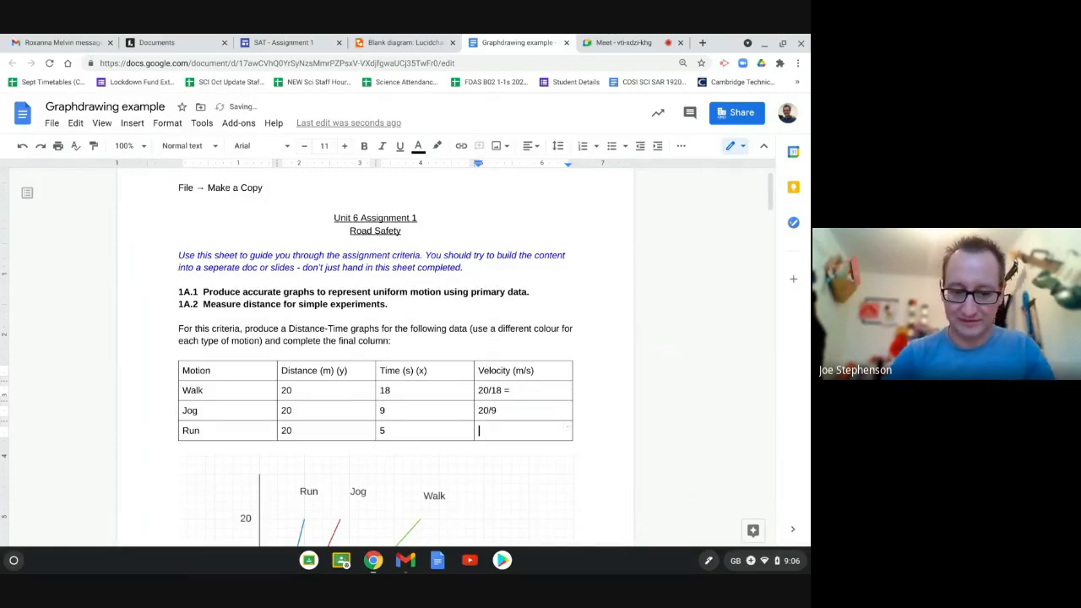
{"action": "type", "text": "20/5"}
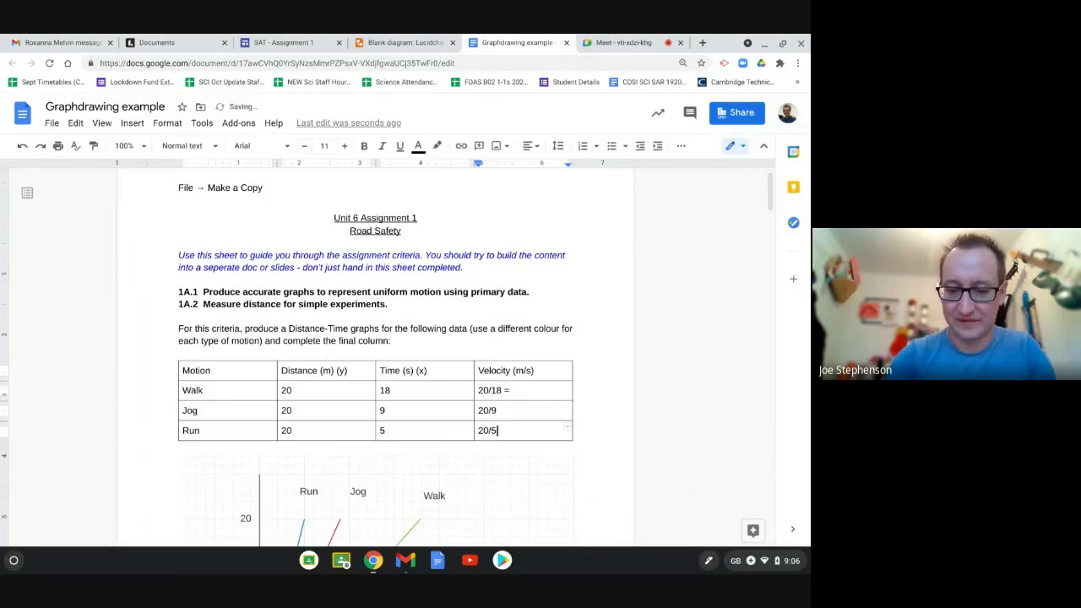
- Append " =" to the Run and Jog velocity calculations so they read "20/5 =" and "20/9 ="
{"action": "type", "text": " ="}
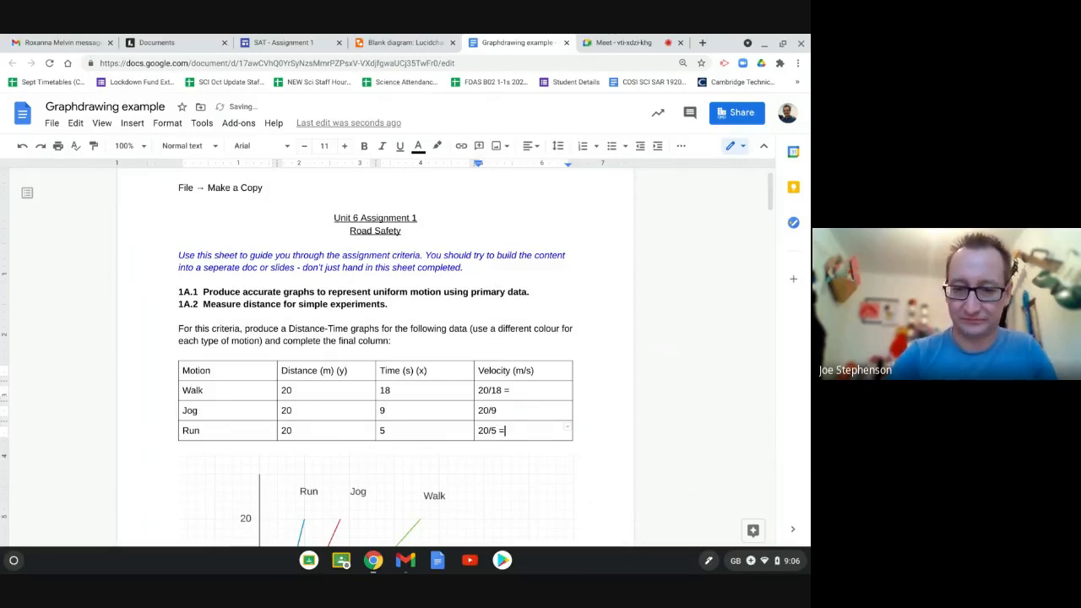
{"action": "left_click", "coordinate": [498, 411]}
{"action": "type", "text": "="}
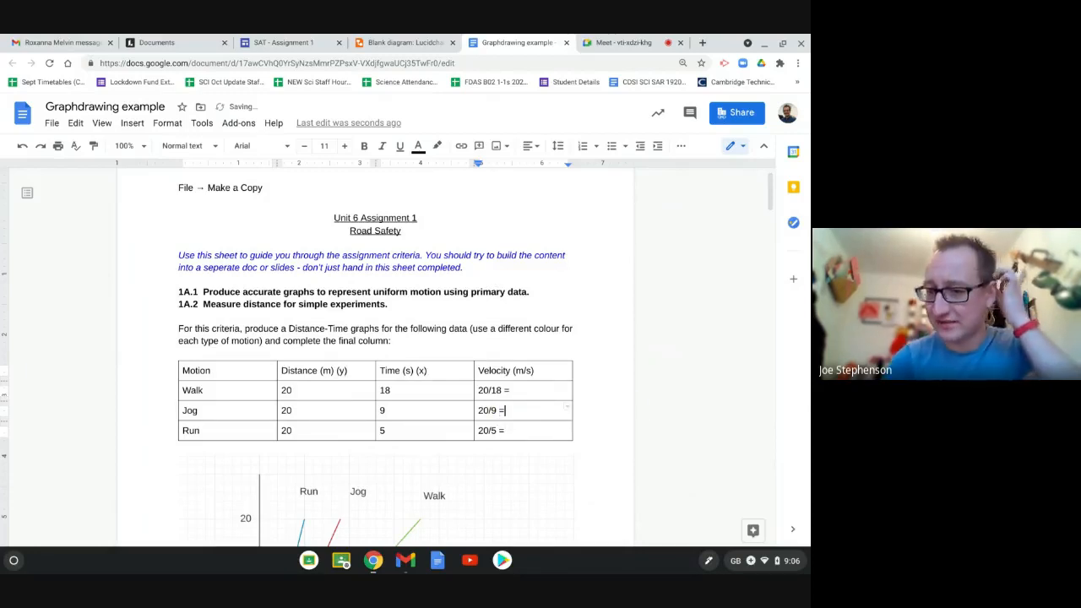
{"action": "double_click", "coordinate": [506, 412]}
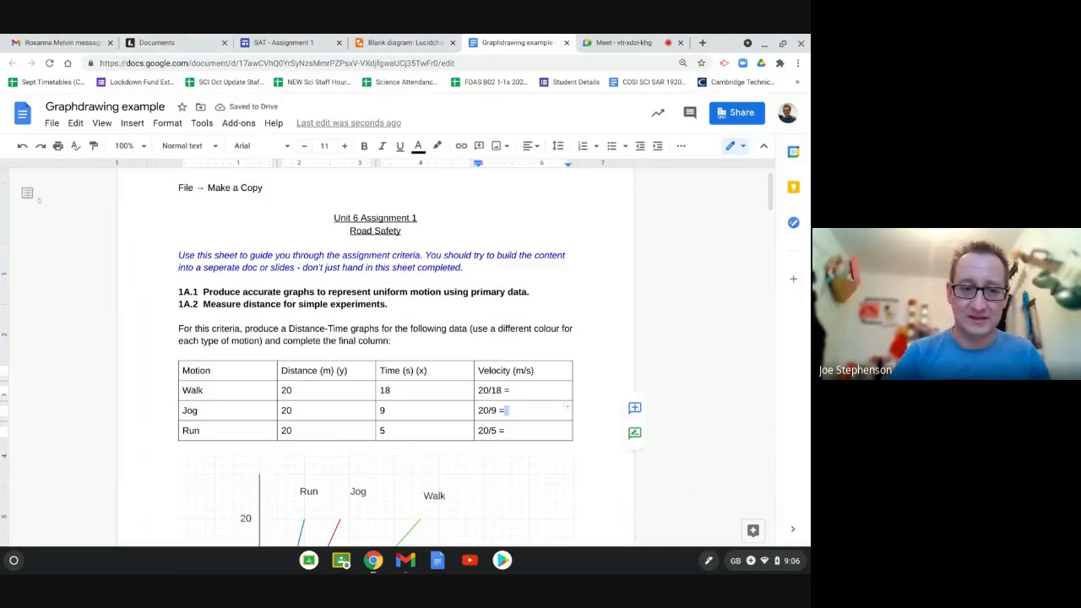
- Review the motion table and the inserted distance–time graph, and switch to the Google Meet call
{"action": "left_click_drag", "start_coordinate": [196, 370], "coordinate": [476, 471]}
{"action": "scroll", "coordinate": [476, 471], "scroll_direction": "down", "scroll_amount": 3}
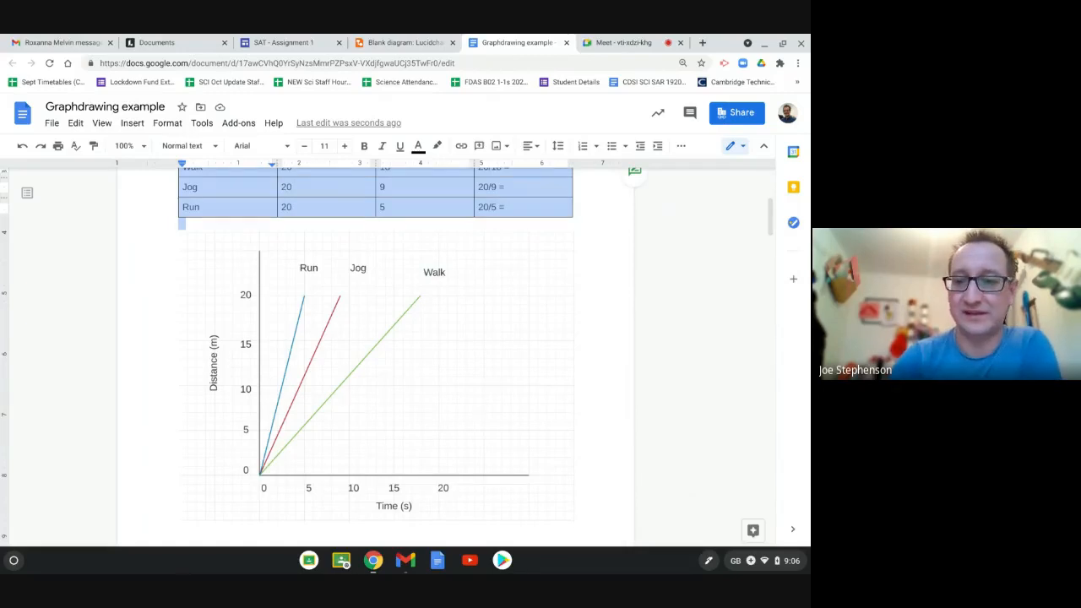
{"action": "left_click", "coordinate": [602, 338]}
{"action": "left_click_drag", "start_coordinate": [771, 217], "coordinate": [771, 188]}
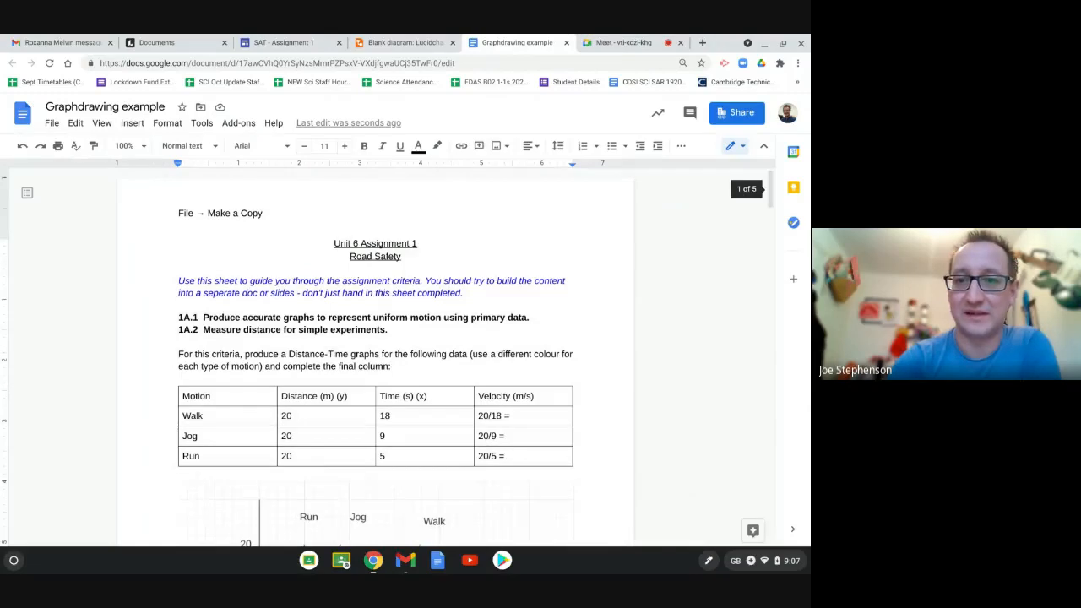
{"action": "key", "text": "ctrl+Tab"}
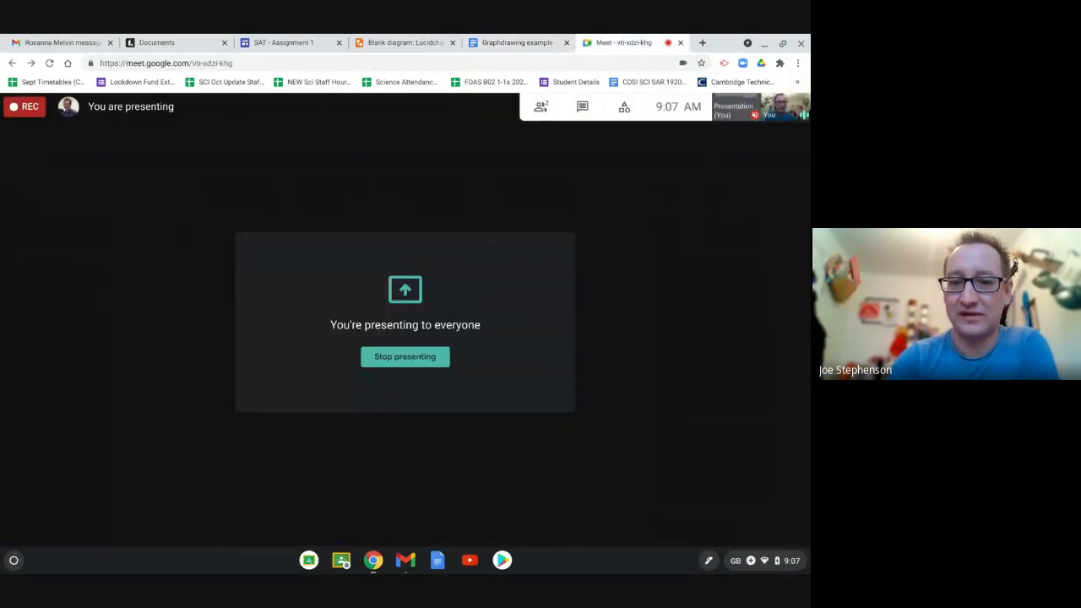